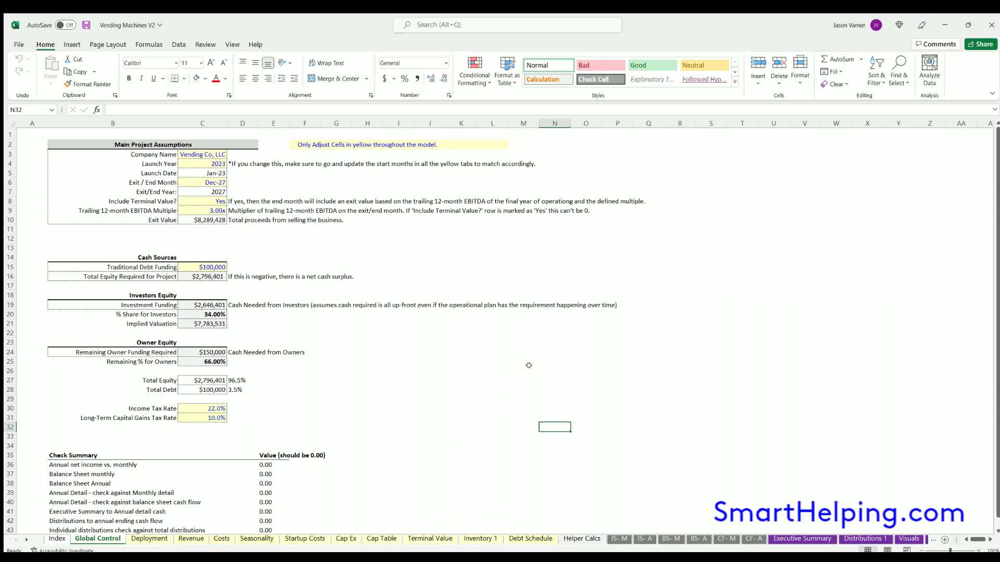
Review Global Control's company name, 2023 launch year, Dec-27 exit, terminal value setting and 3.00x multiple
click(206, 152)
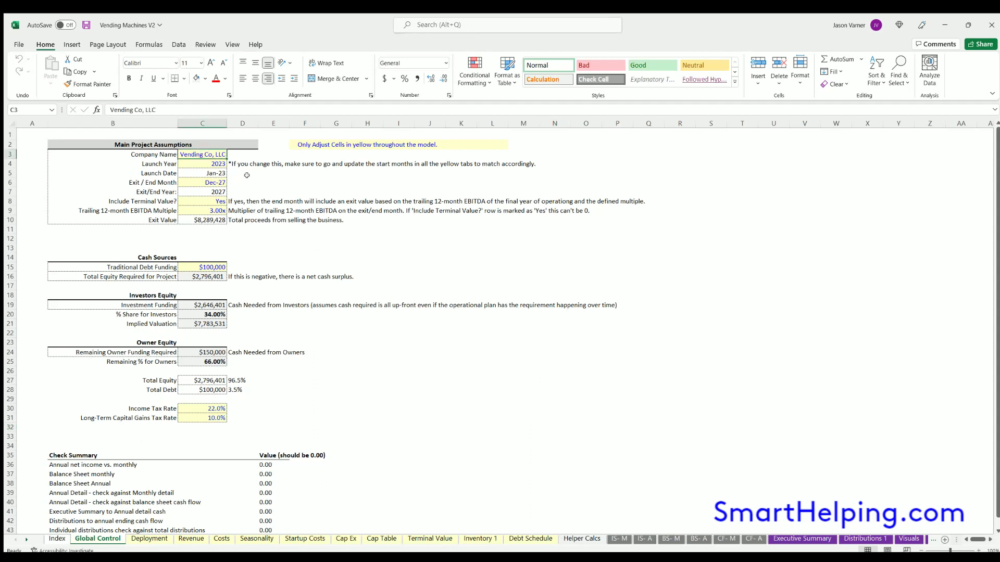
mouse_move(200, 151)
mouse_down()
mouse_move(201, 162)
mouse_move(201, 152)
mouse_up()
click(199, 160)
click(203, 180)
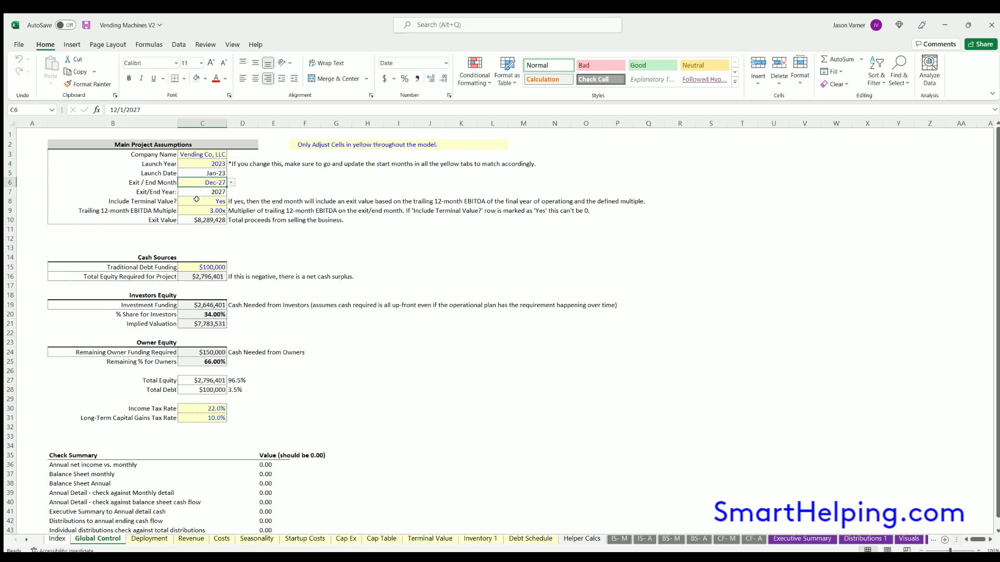
click(195, 199)
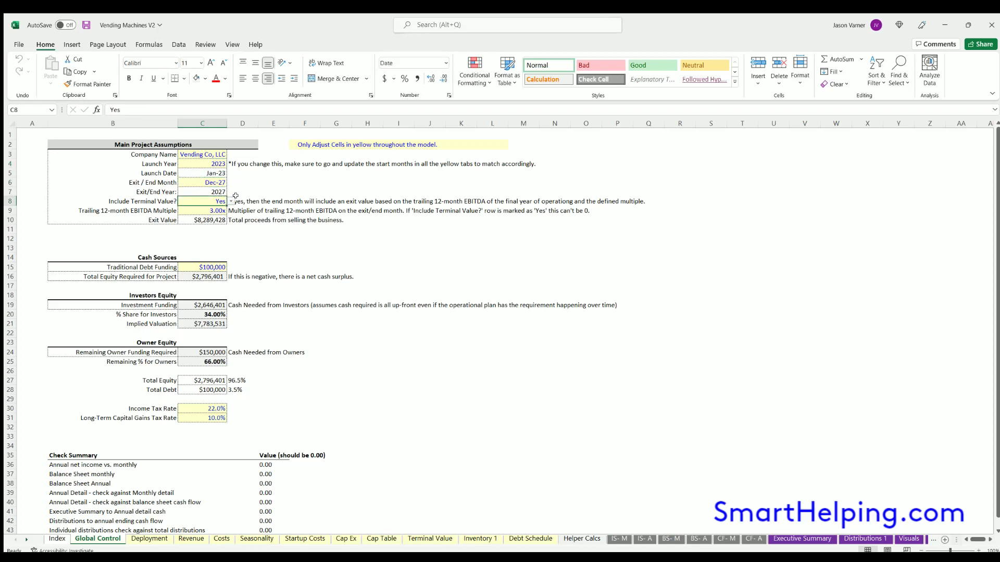
click(210, 207)
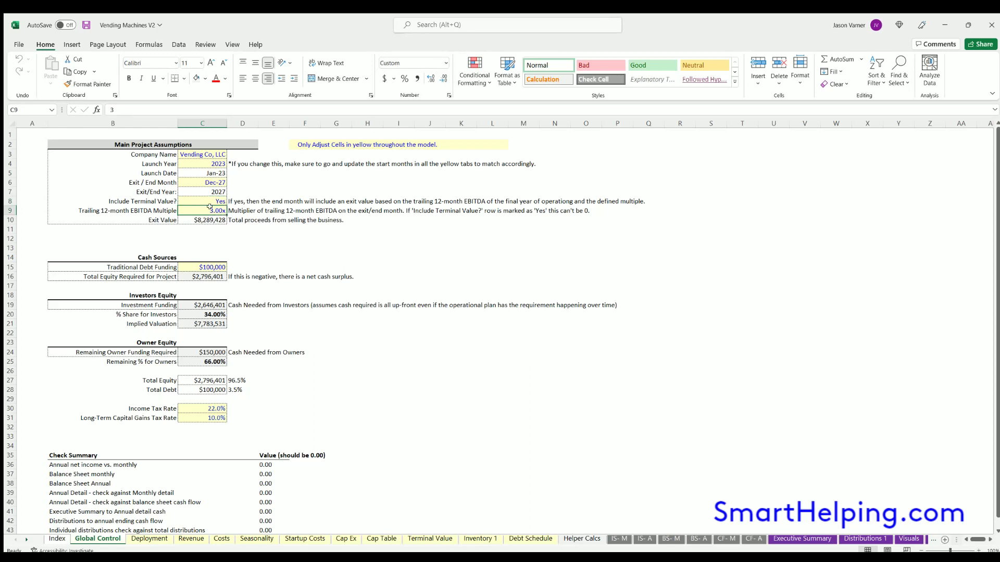
Check the Cash Sources: $100,000 debt, total equity required and investment funding formulas
click(143, 252)
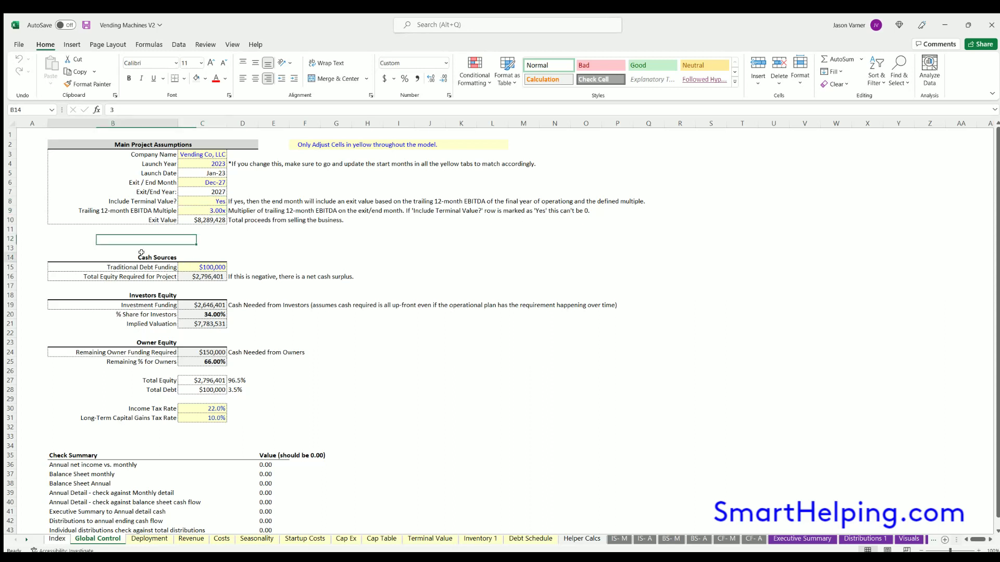
click(200, 265)
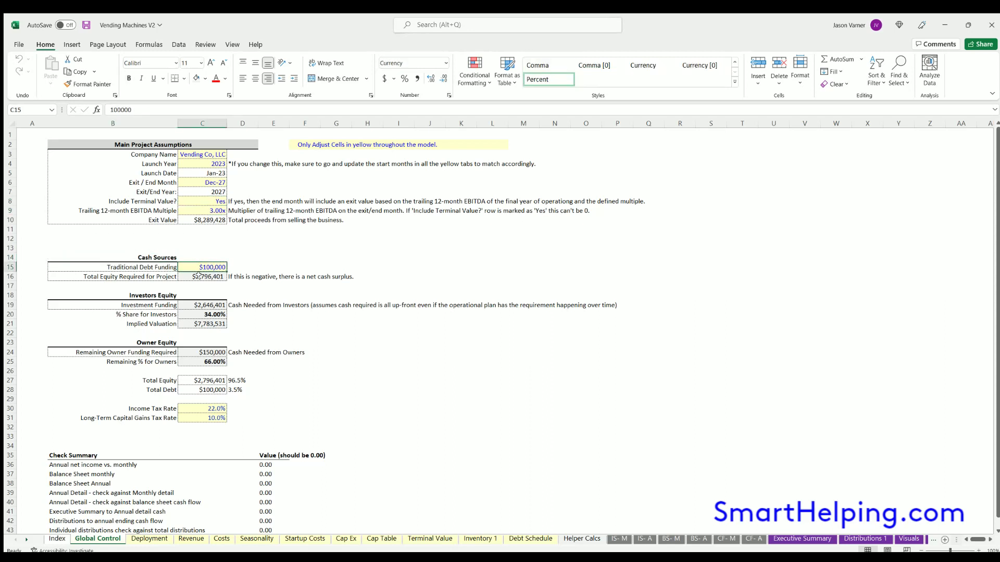
click(198, 275)
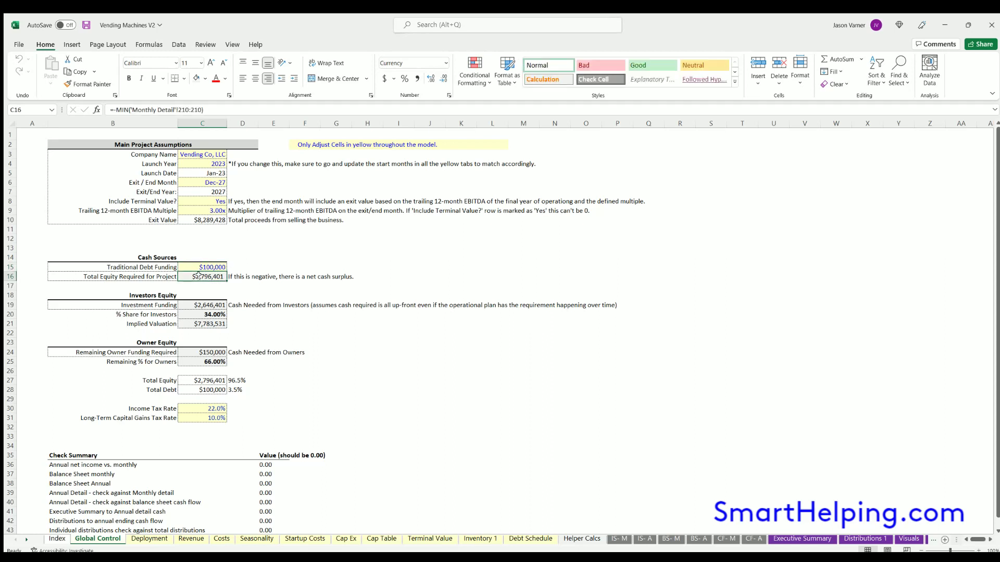
click(208, 303)
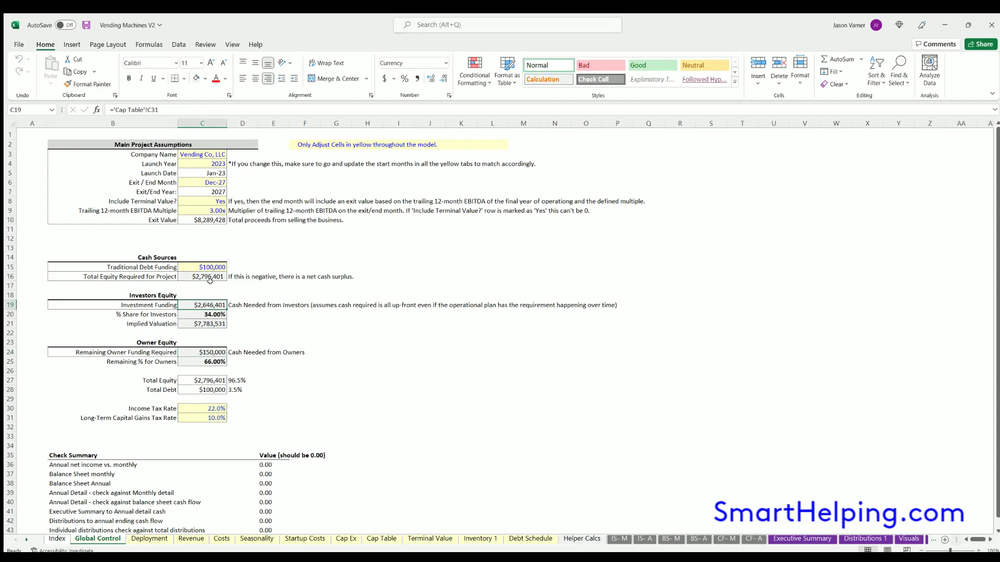
On Cap Table, verify total equity required links to Global Control and select outside investors' contributions
click(379, 538)
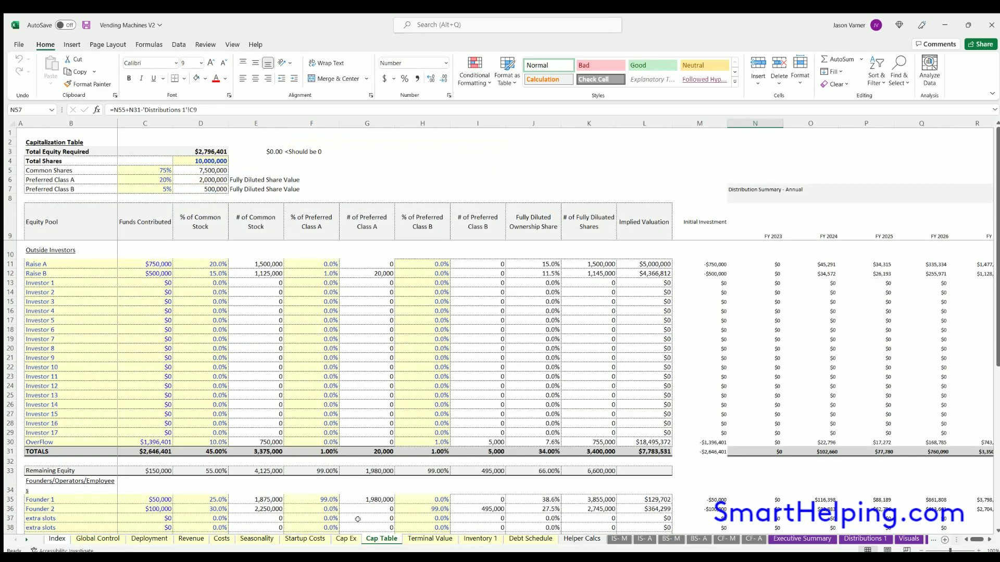
click(209, 150)
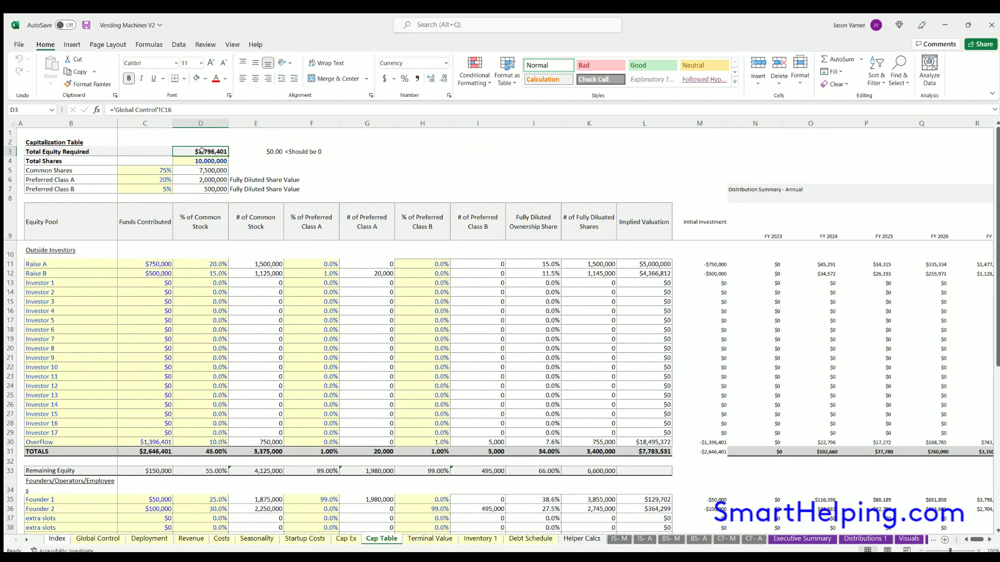
drag(153, 262, 145, 376)
drag(148, 259, 146, 376)
scroll(143, 302, down, 4)
scroll(143, 303, down, 4)
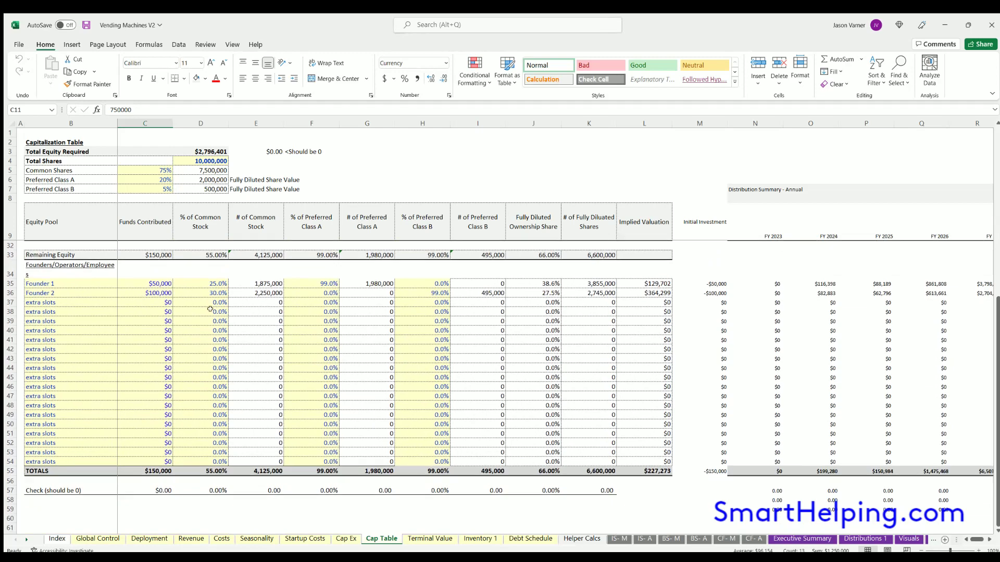
Inspect the extra investor slots' preferred Class A percentages, then return to Global Control
click(312, 311)
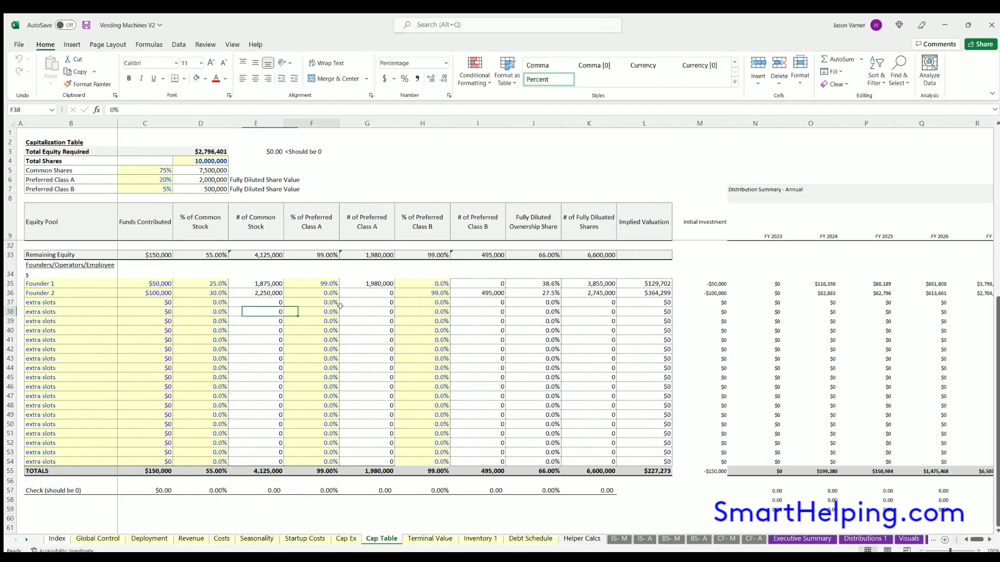
click(314, 320)
scroll(312, 319, up, 8)
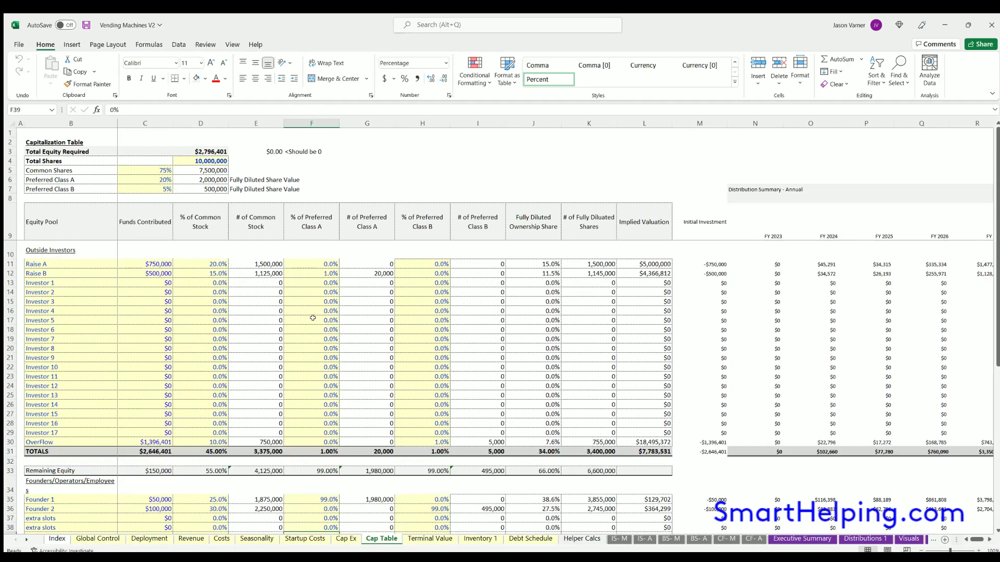
click(101, 539)
click(150, 538)
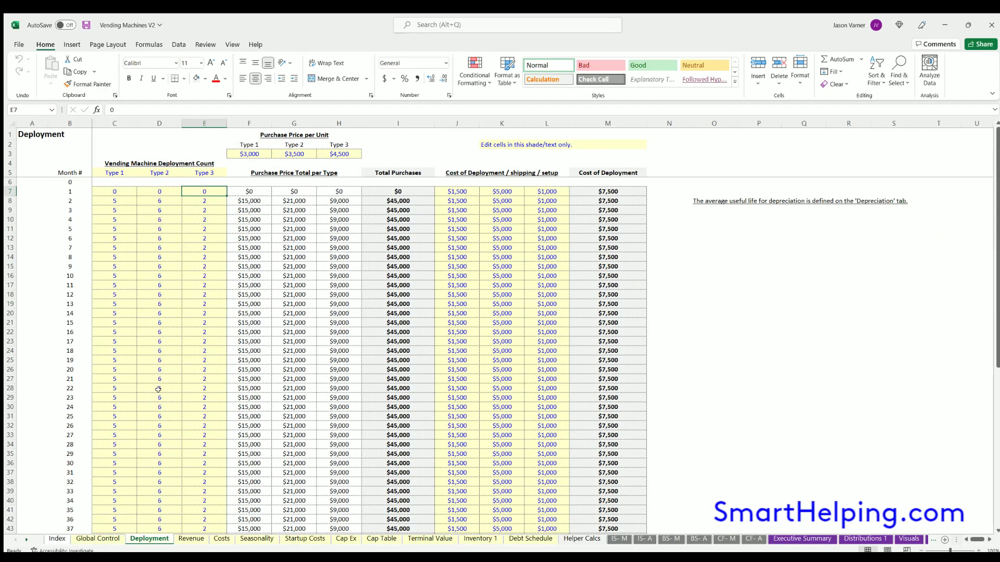
drag(113, 190, 188, 323)
click(107, 188)
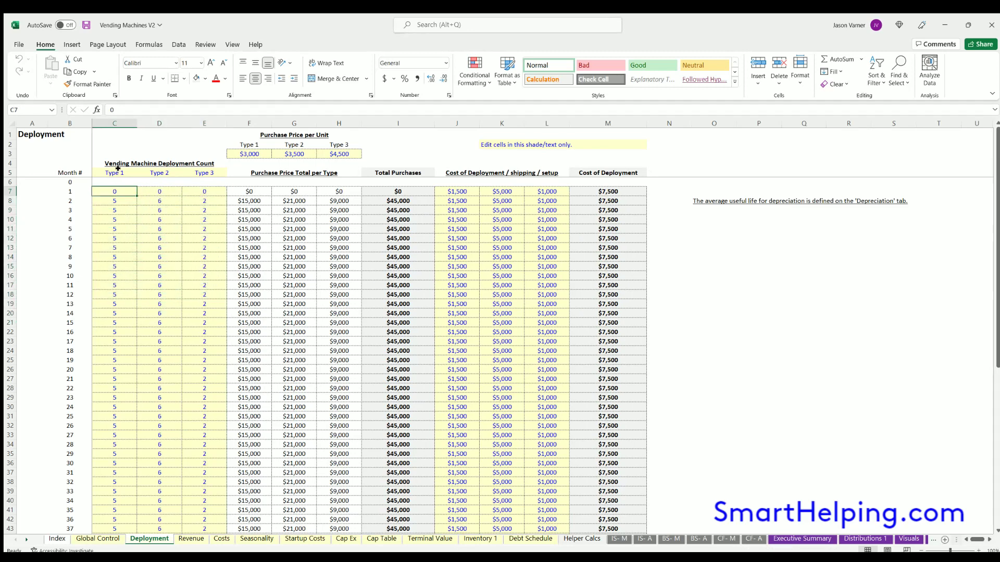
drag(118, 170, 193, 167)
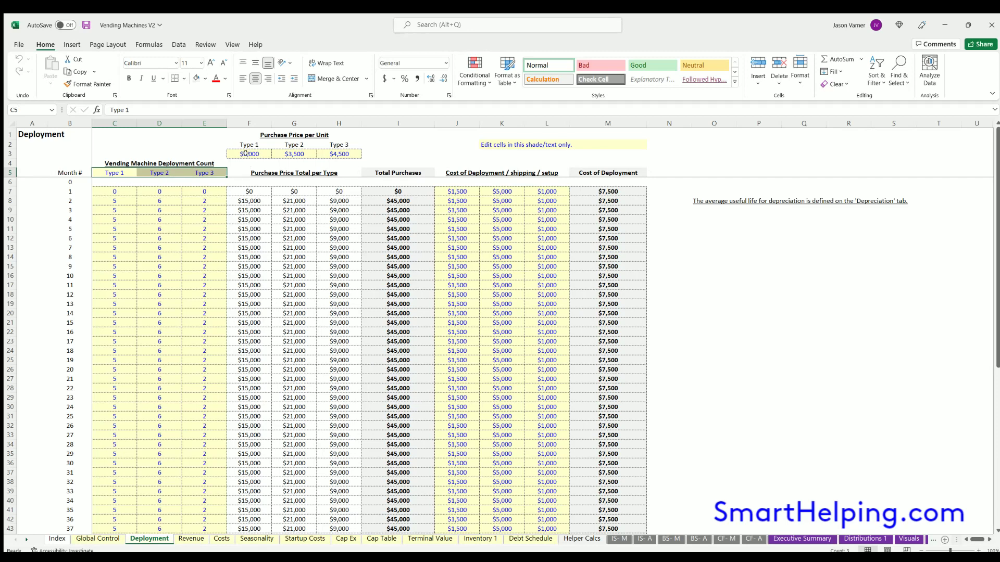
drag(247, 154, 323, 152)
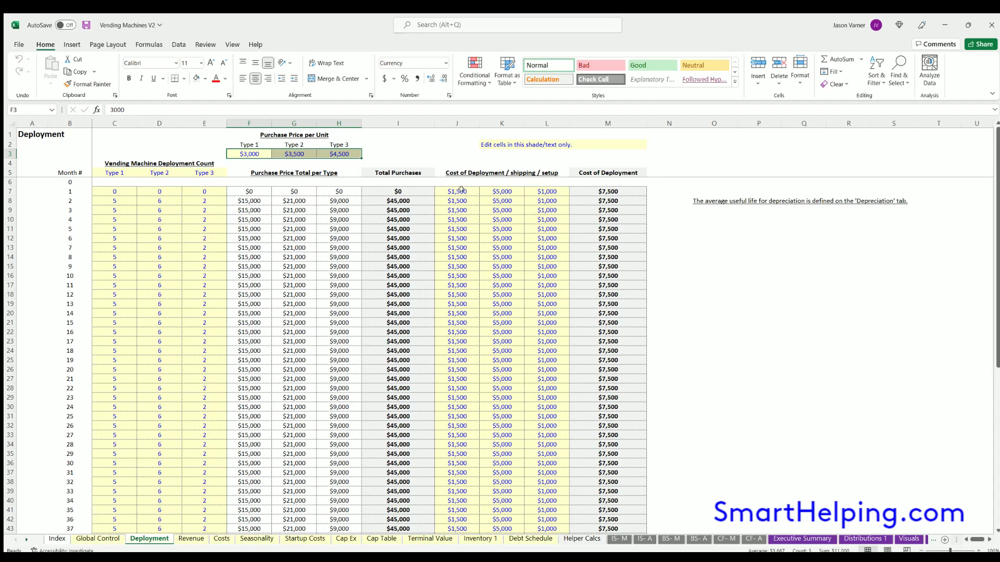
drag(463, 192, 536, 192)
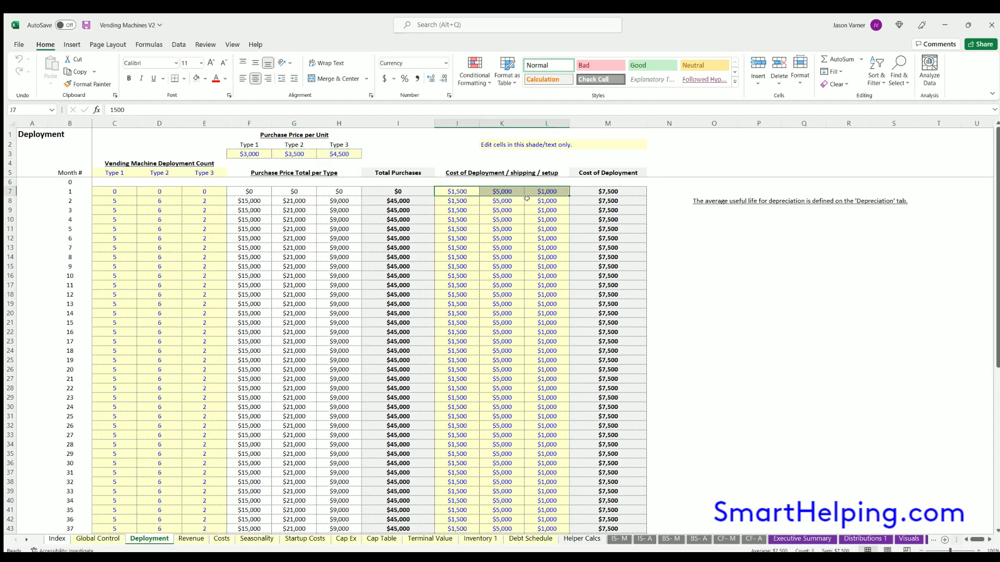
click(190, 539)
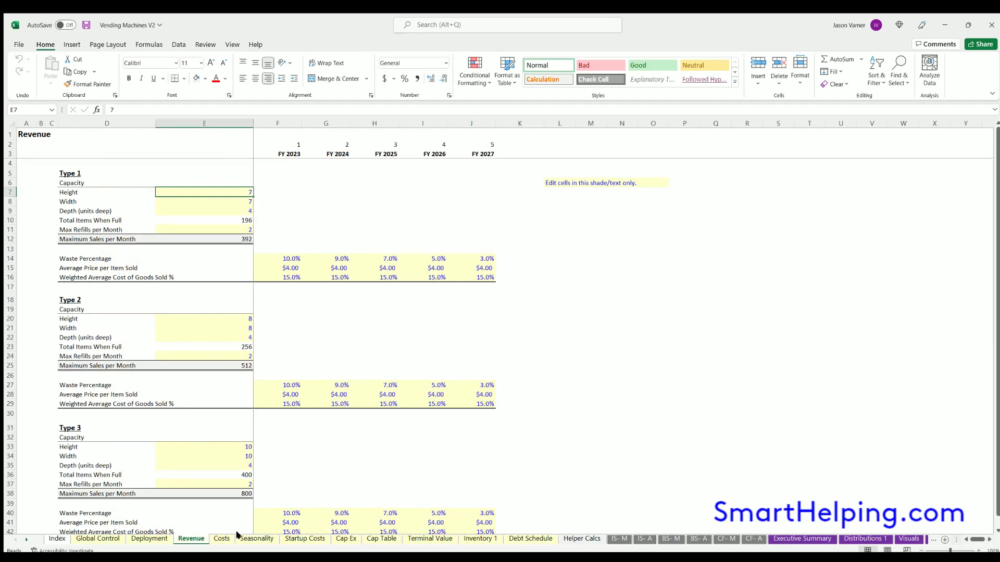
click(257, 539)
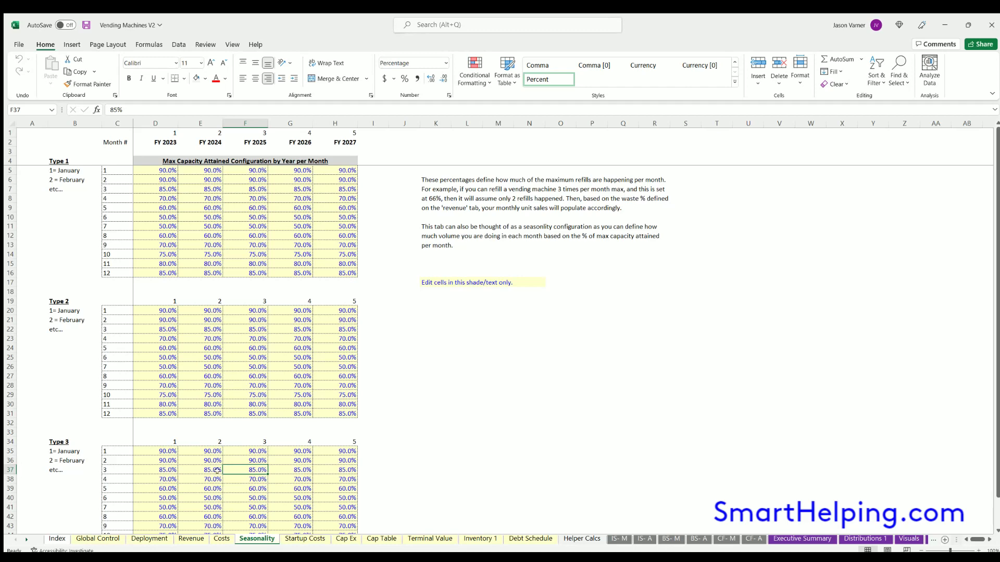
click(147, 539)
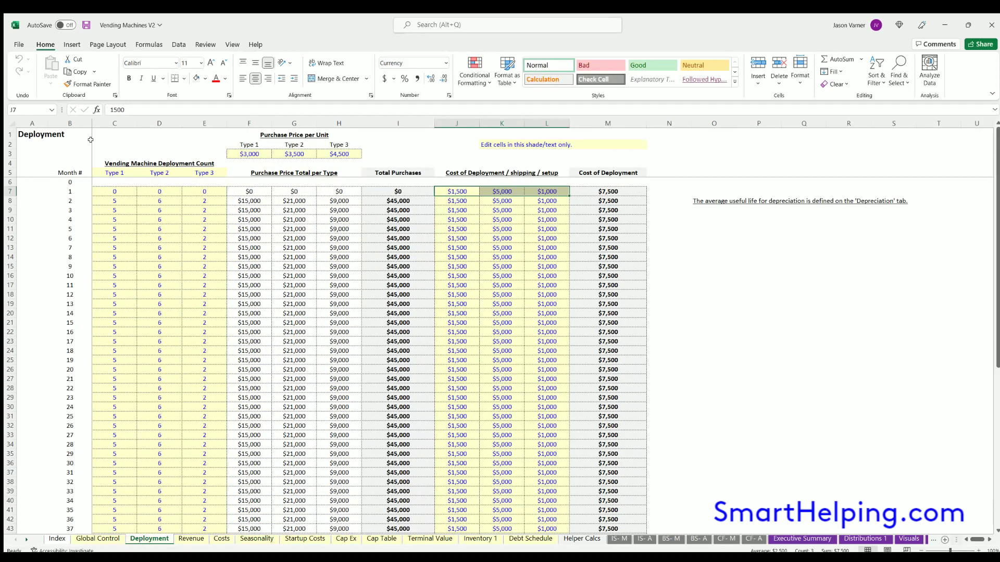
drag(113, 188, 204, 342)
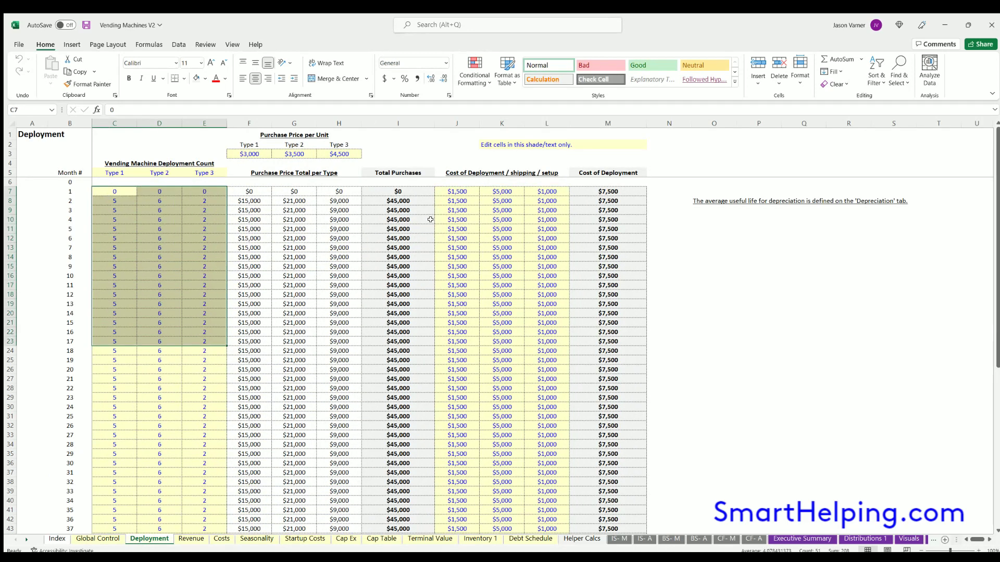
drag(449, 193, 545, 276)
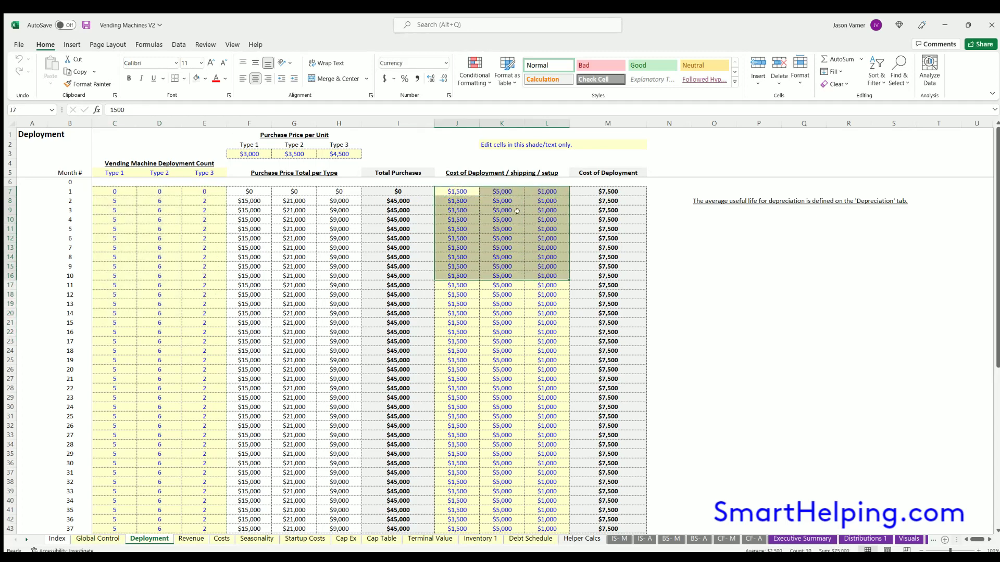
click(508, 230)
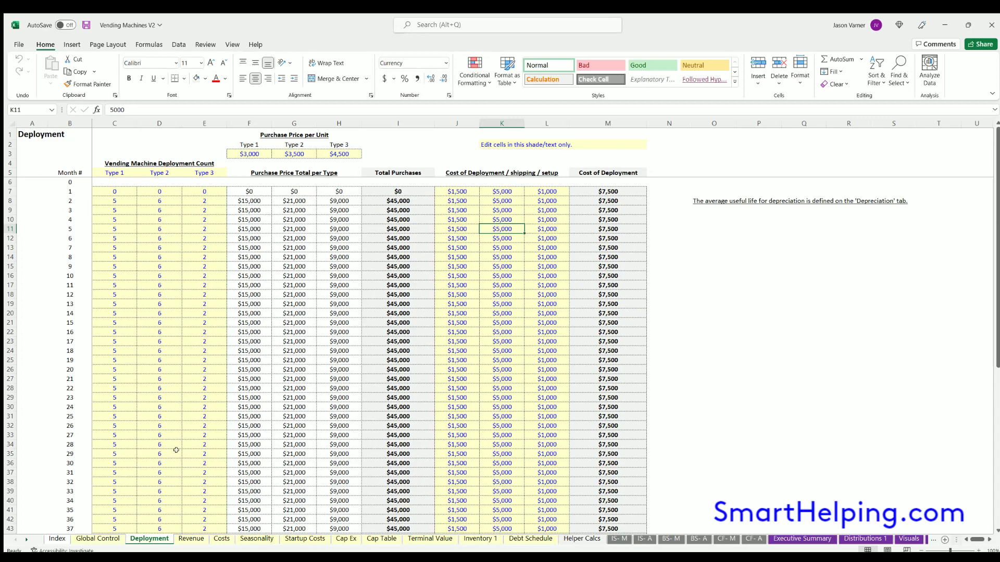
scroll(173, 421, down, 9)
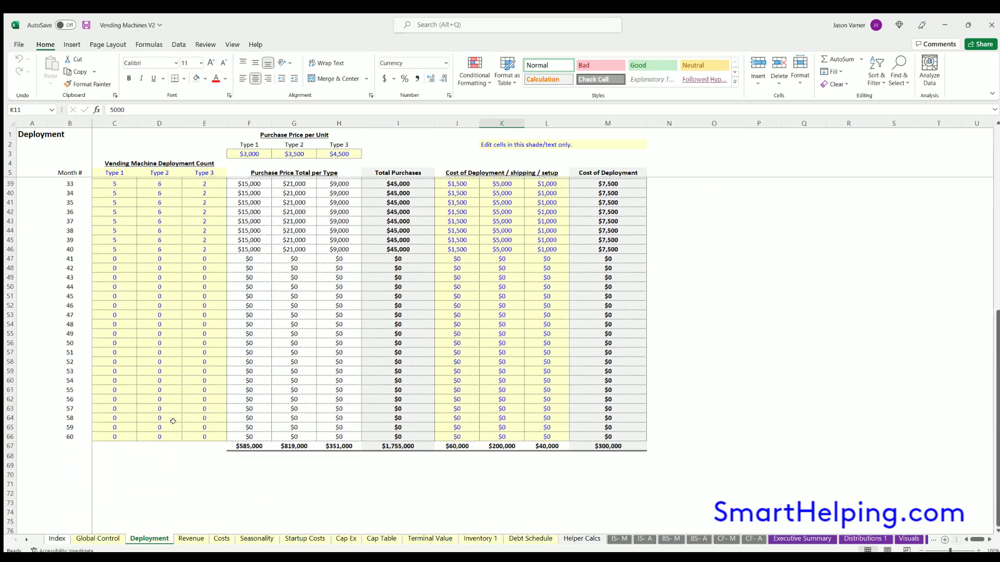
scroll(173, 421, up, 9)
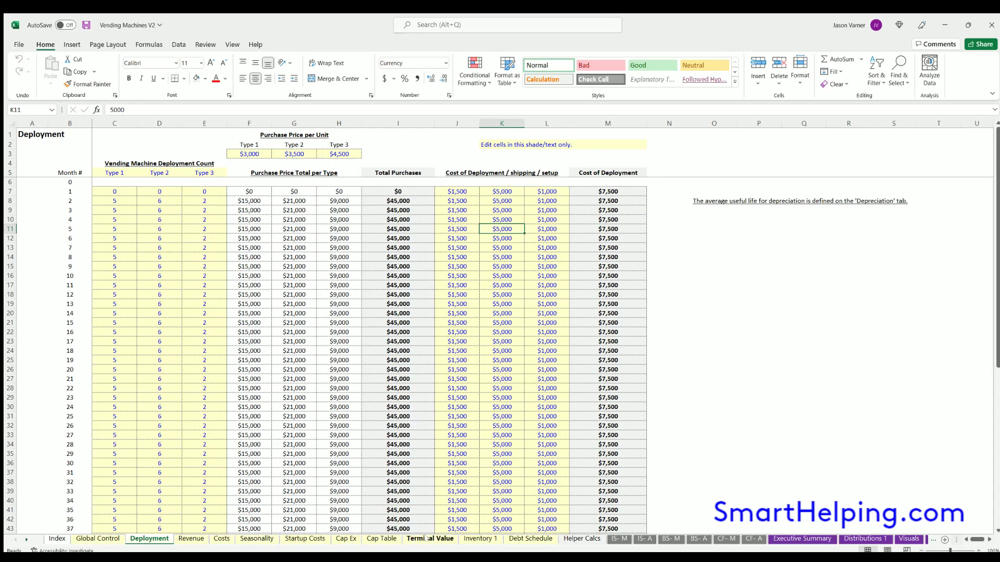
On Terminal Value, check the $1,750 average sales price and the Extraordinary Income Amount calculation
click(430, 539)
click(238, 285)
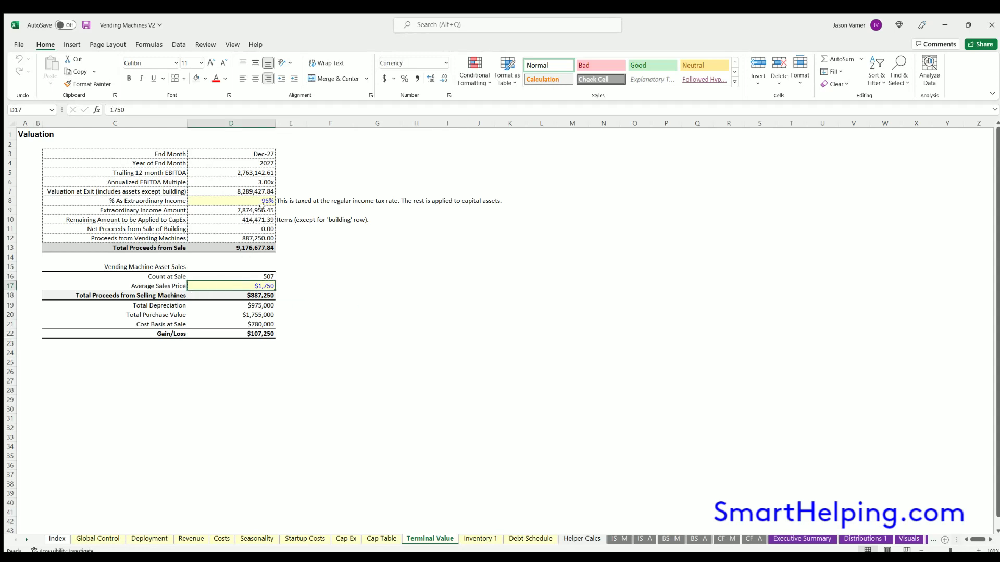
drag(261, 210, 179, 211)
click(254, 285)
Bring up the Revenue sheet and review Type 1's dimensions and Total Items When Full formula
click(99, 539)
click(146, 539)
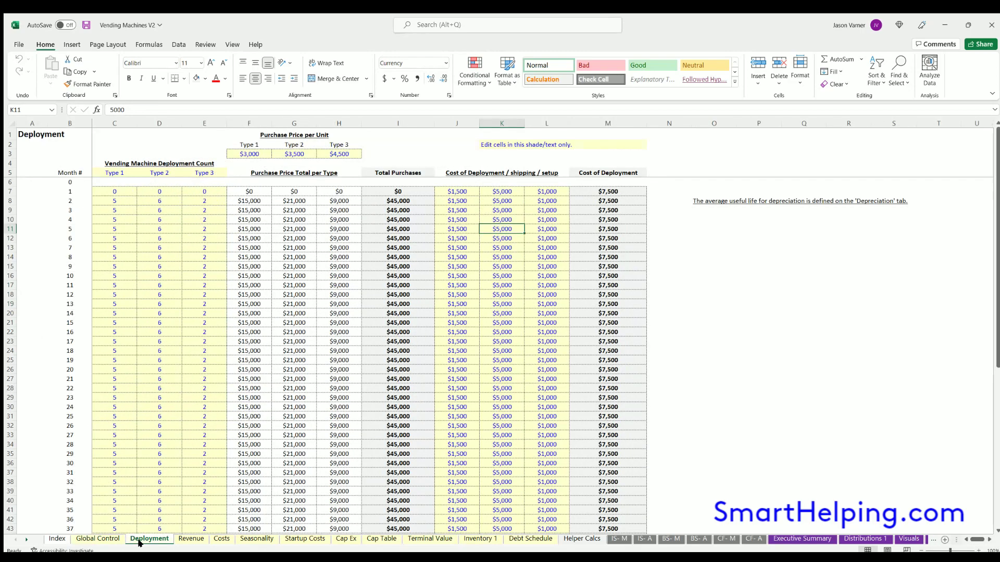
click(189, 538)
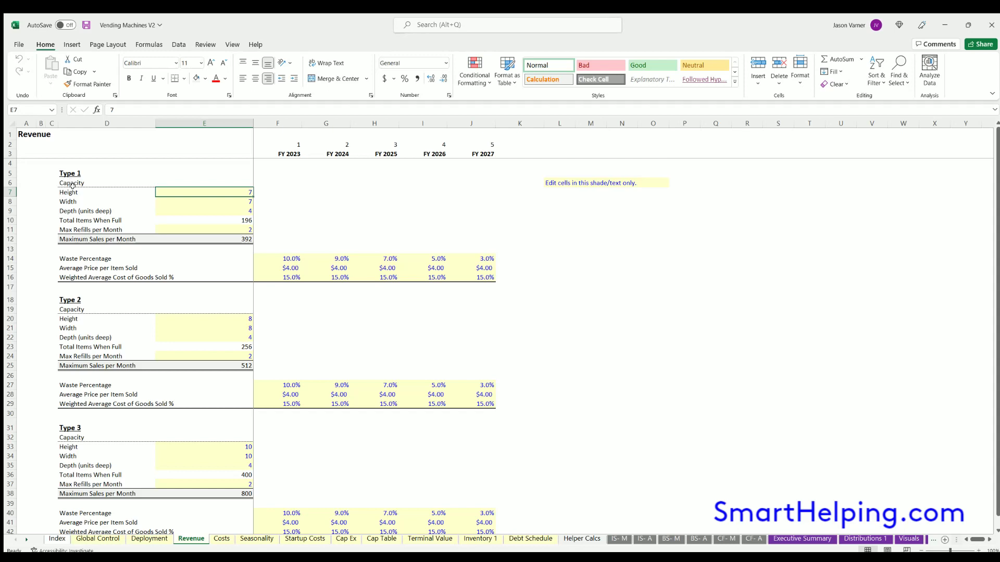
drag(73, 192, 167, 210)
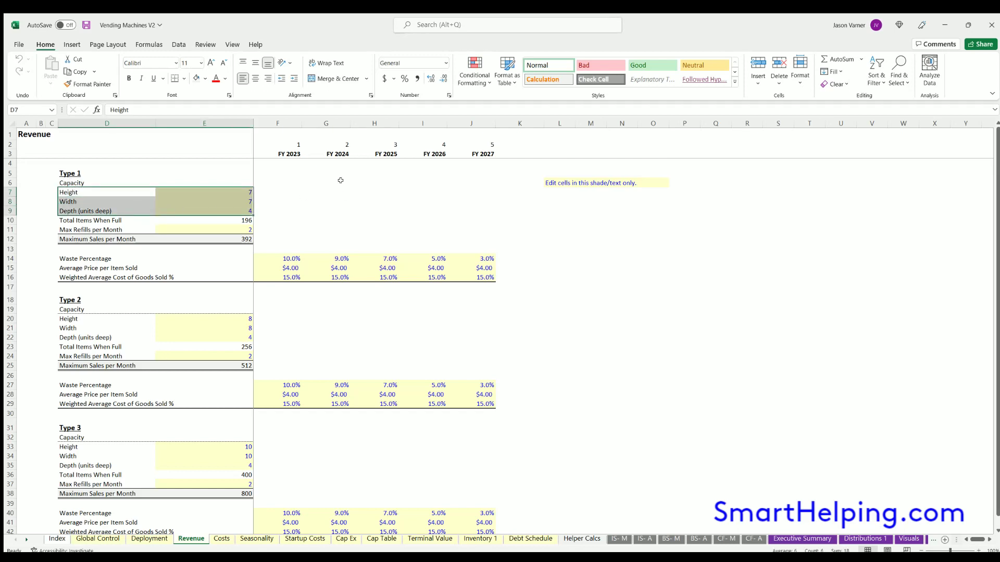
drag(294, 171, 387, 214)
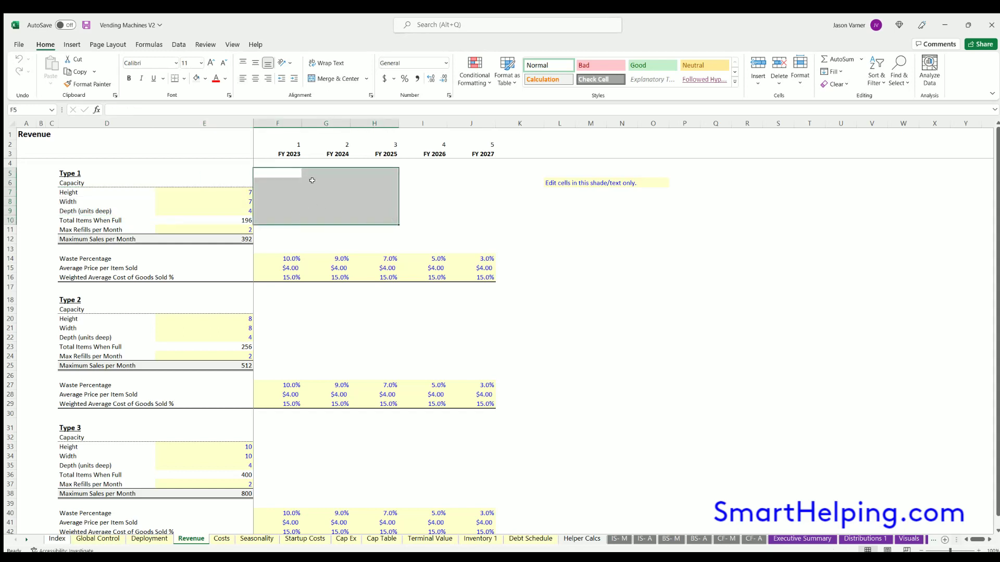
click(232, 217)
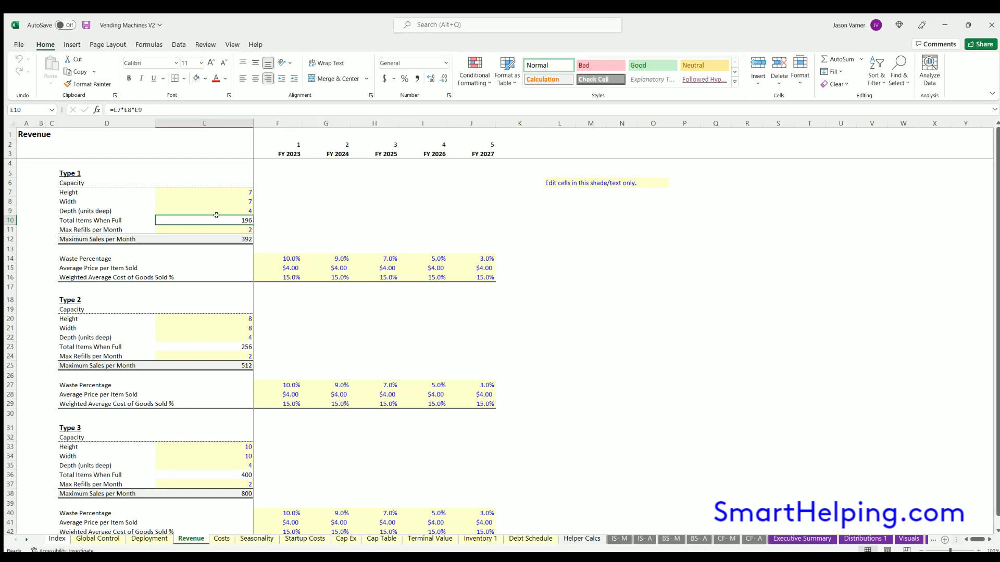
Review Type 1's max refills, 392 maximum monthly sales, five-year waste percentages and average price
click(96, 227)
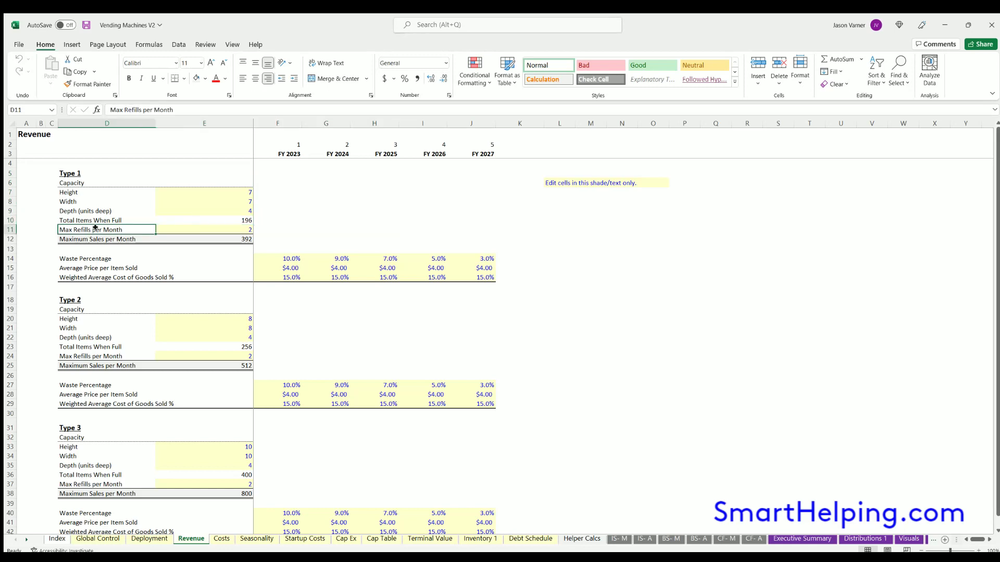
shift+click(183, 232)
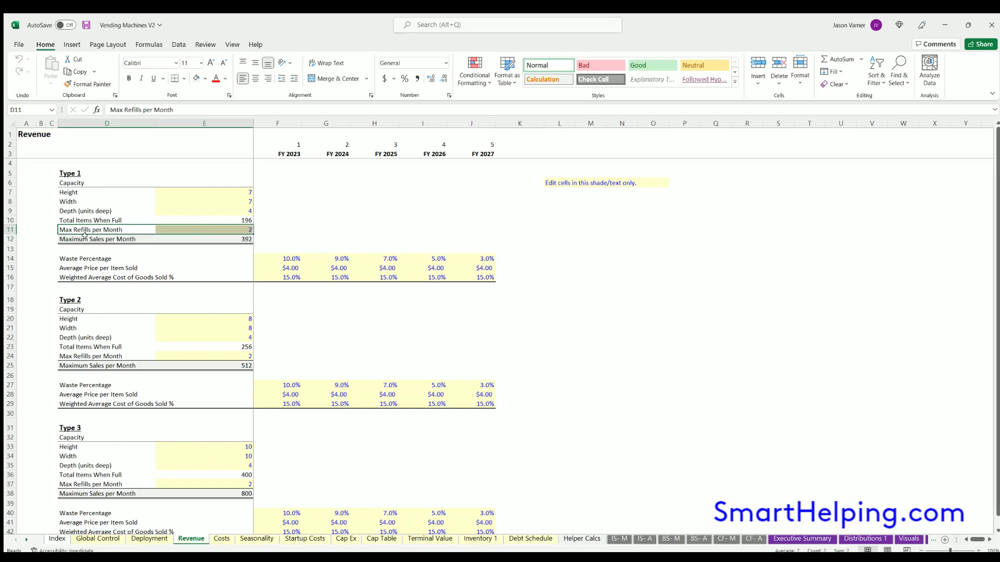
drag(85, 236, 192, 234)
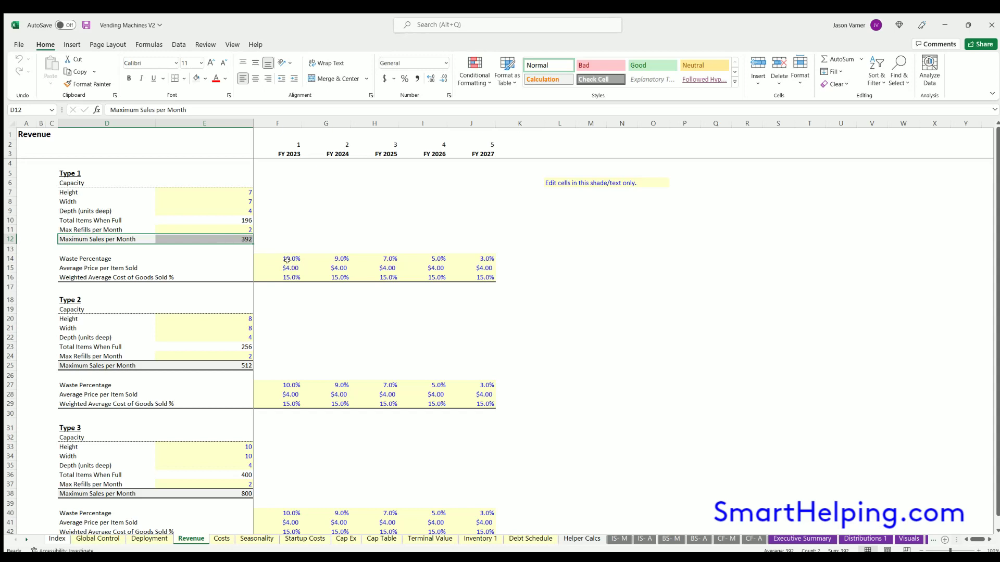
drag(285, 257, 451, 252)
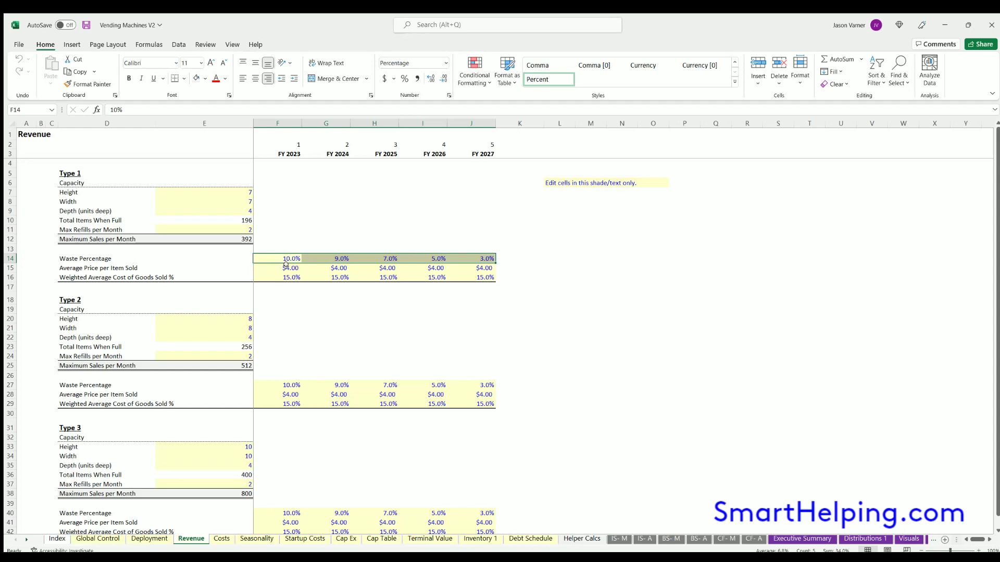
drag(286, 266, 471, 258)
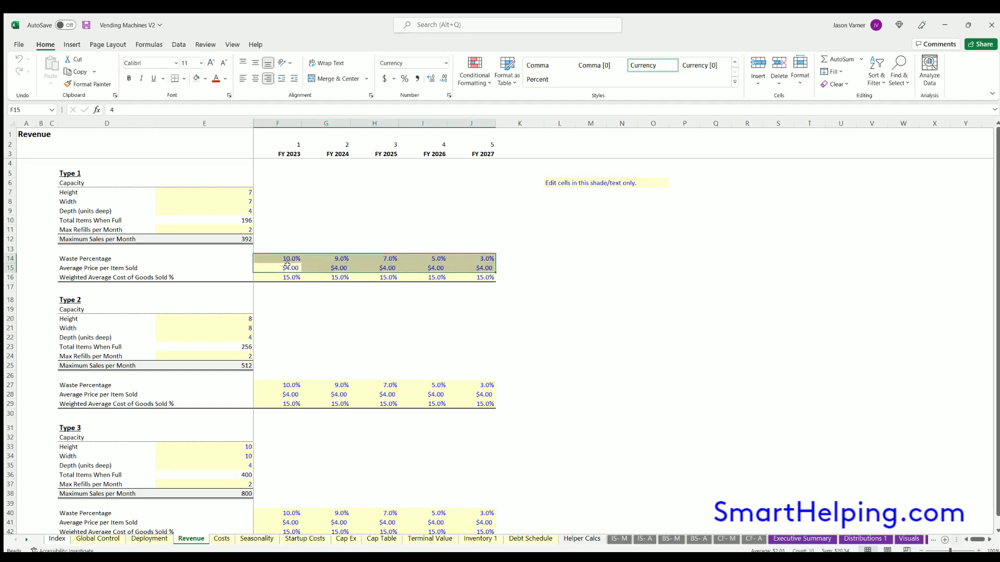
drag(285, 265, 471, 268)
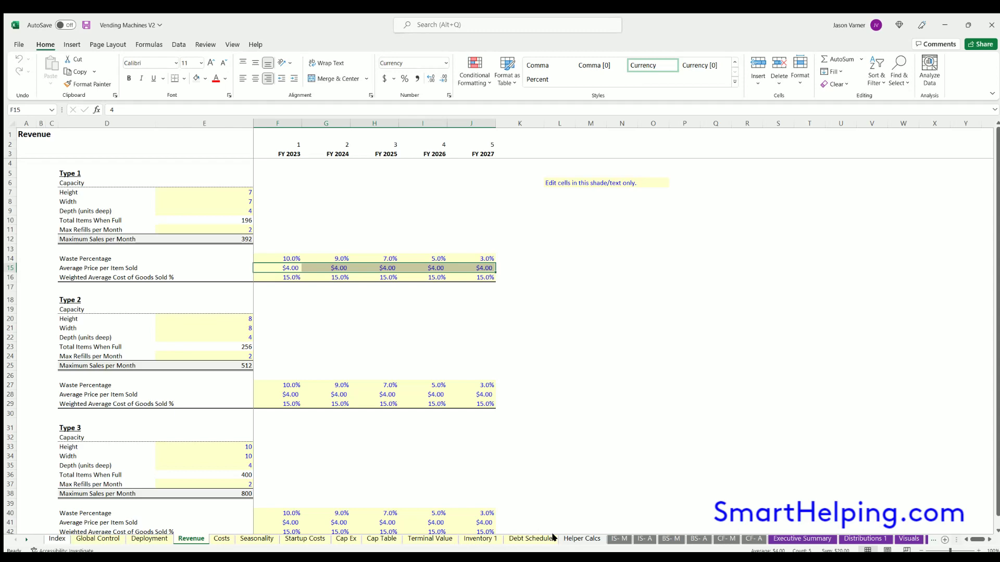
click(570, 541)
click(110, 170)
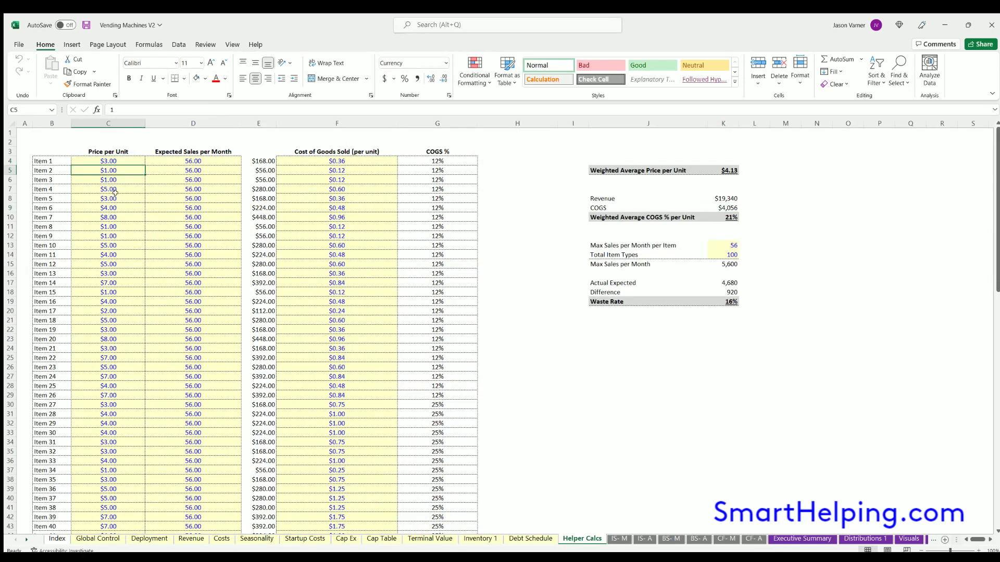
key(Down)
key(Down)
key(Down)
key(Down)
key(Down)
key(Down)
key(Down)
key(Down)
key(Down)
key(Down)
key(Down)
key(Down)
key(Down)
key(Down)
key(Down)
key(Down)
key(Down)
key(Down)
key(Down)
key(Down)
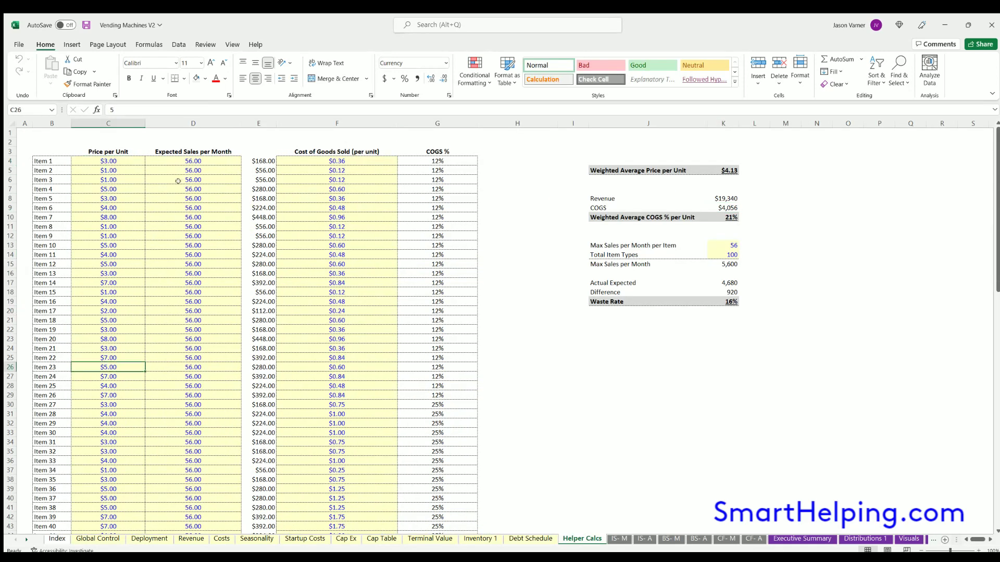
click(190, 158)
key(Down)
key(Down)
key(Down)
key(Down)
key(Down)
key(Down)
key(Down)
key(Down)
key(Down)
key(Down)
key(Down)
key(Down)
key(Down)
key(Down)
key(Down)
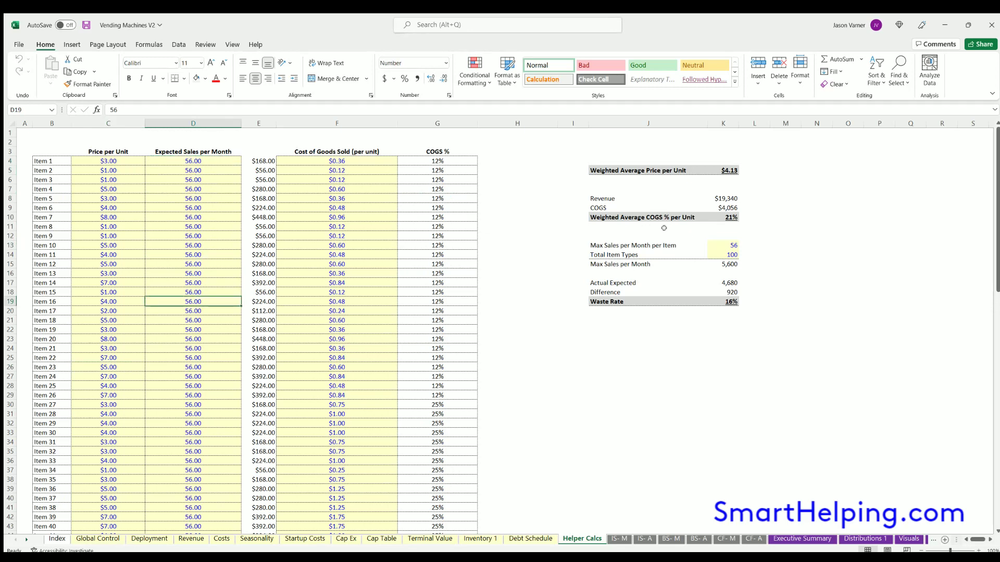
click(725, 170)
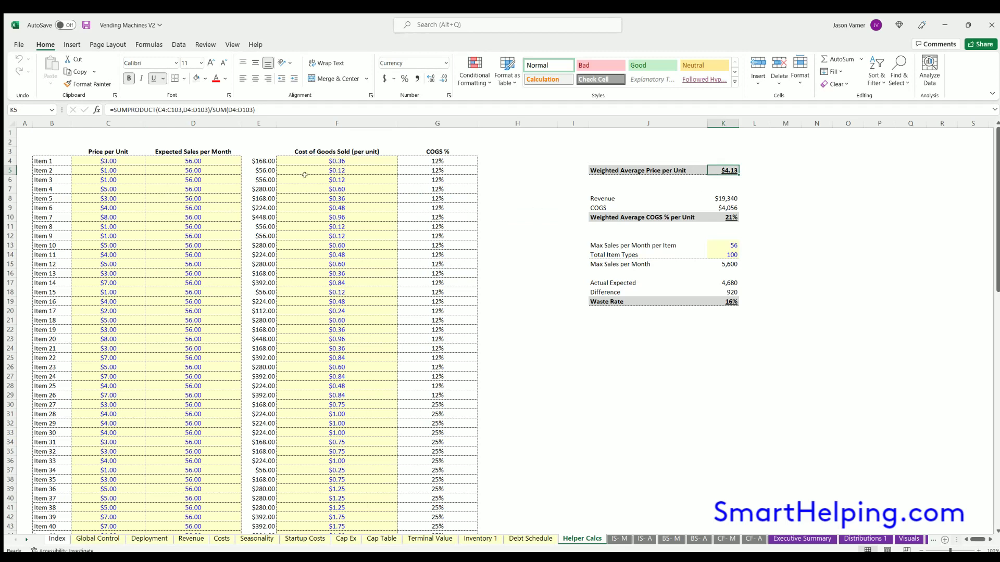
click(438, 161)
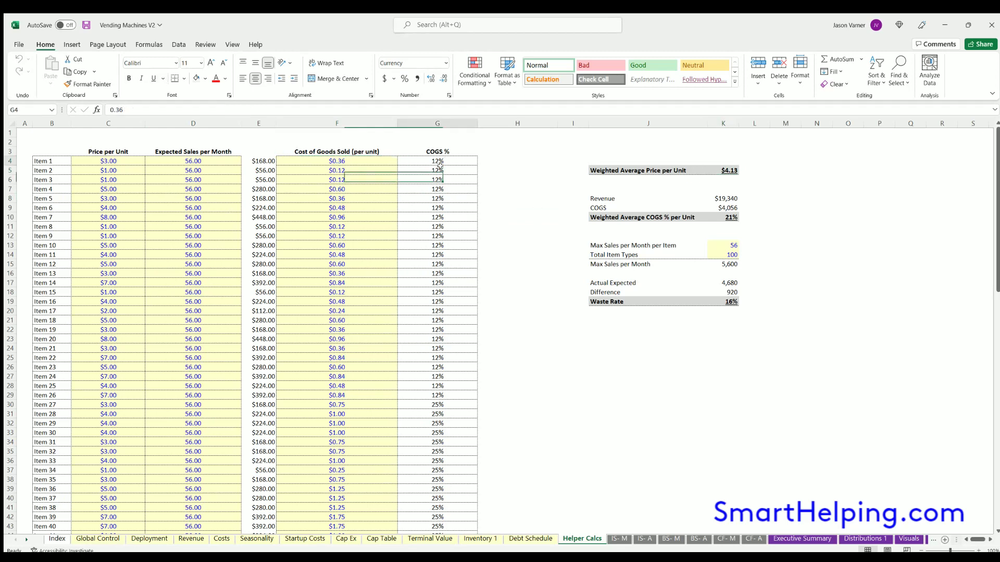
click(437, 180)
drag(343, 161, 348, 290)
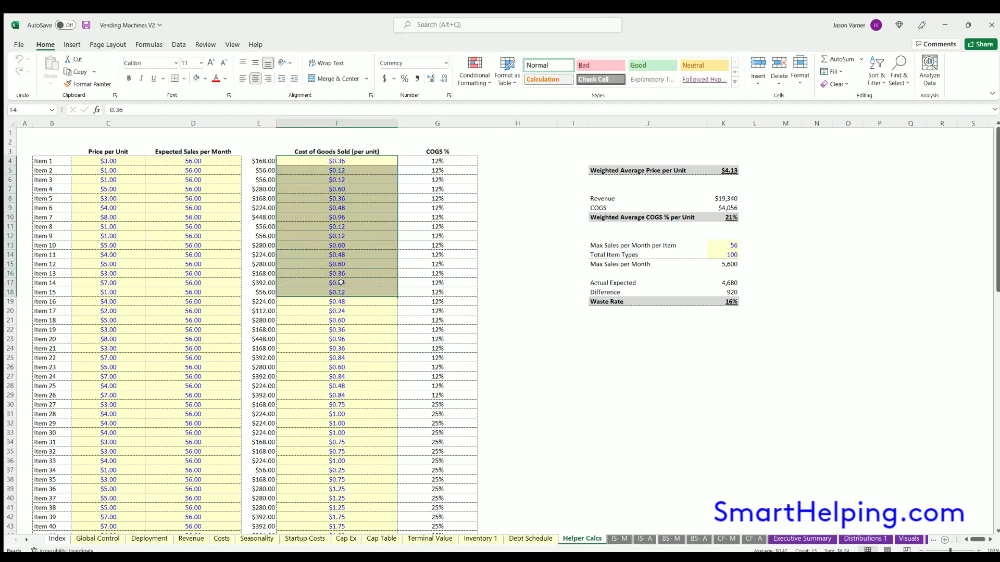
On Revenue, review the Average Price per Item Sold and Weighted Average COGS % rows
click(190, 539)
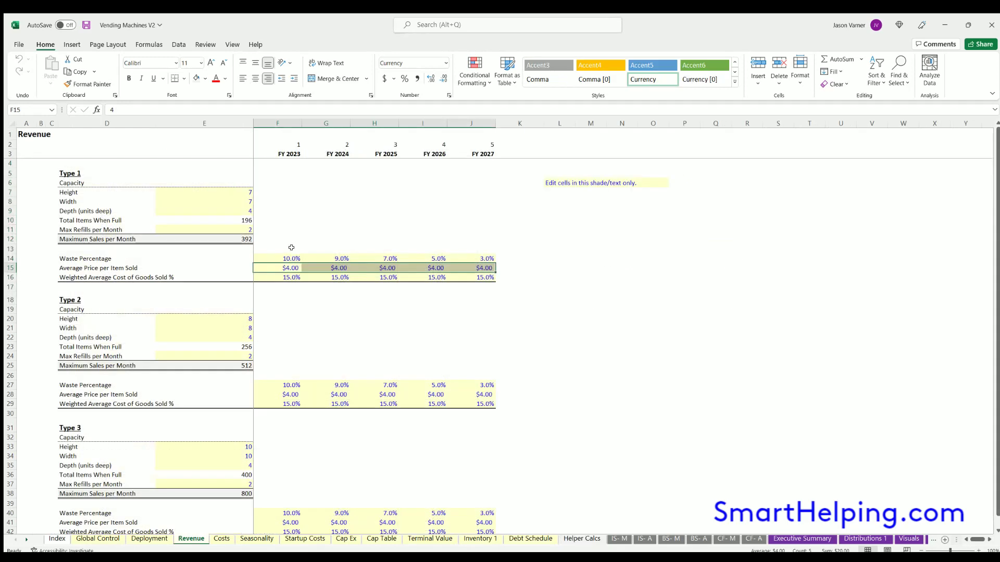
click(92, 266)
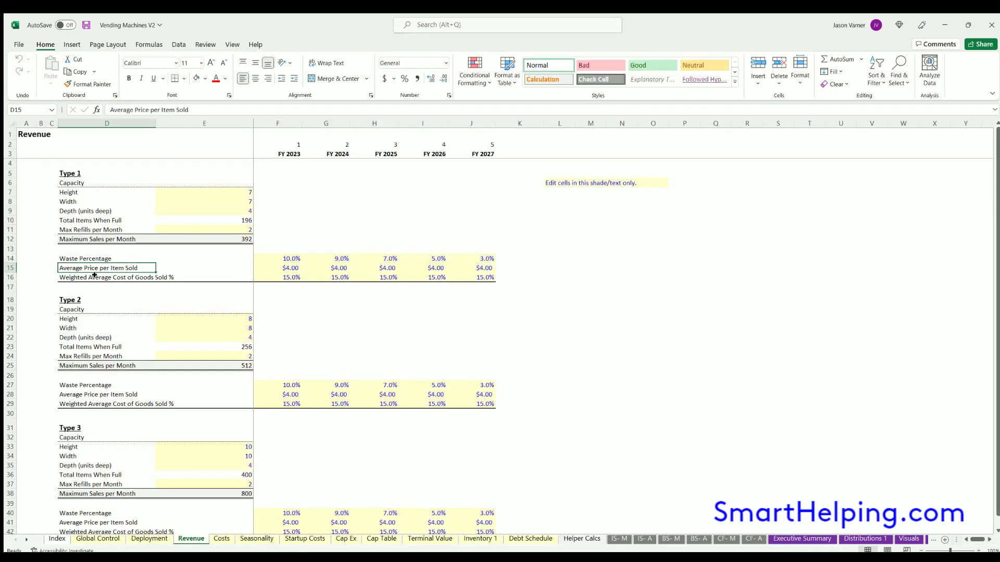
drag(95, 275, 484, 267)
scroll(94, 316, down, 4)
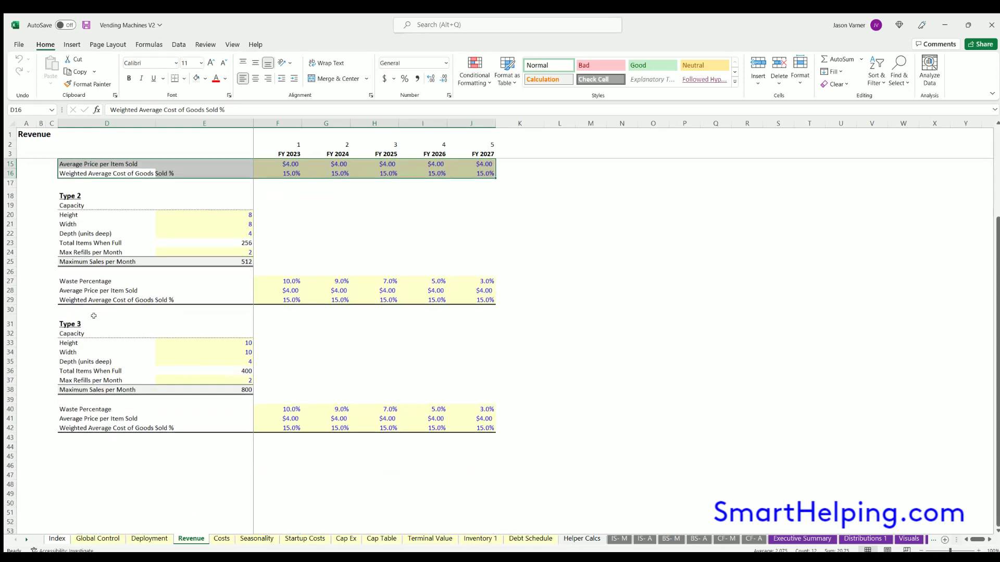
scroll(94, 316, up, 4)
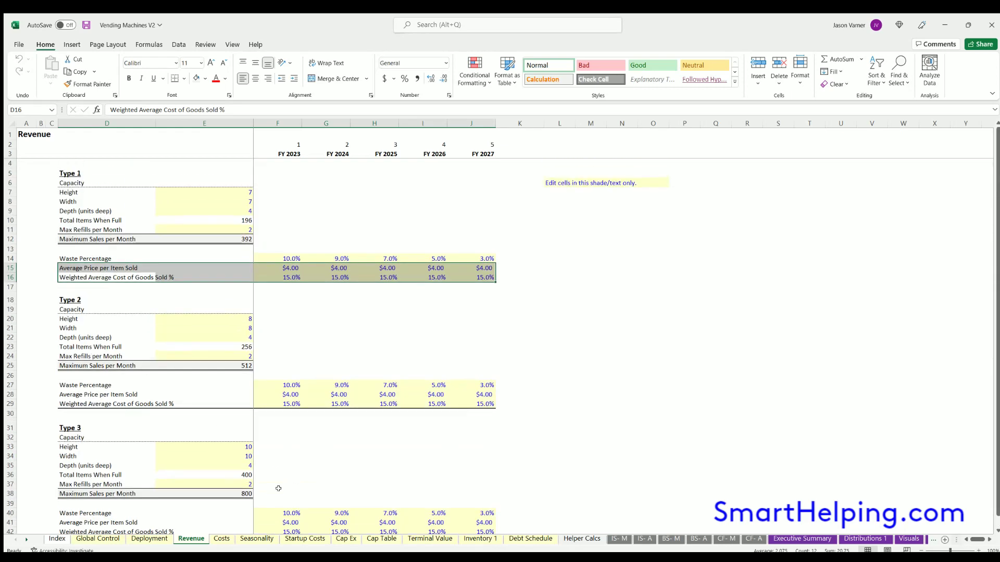
On the Costs sheet, check the Type 1 average refill costs for FY 2023–2026
click(216, 538)
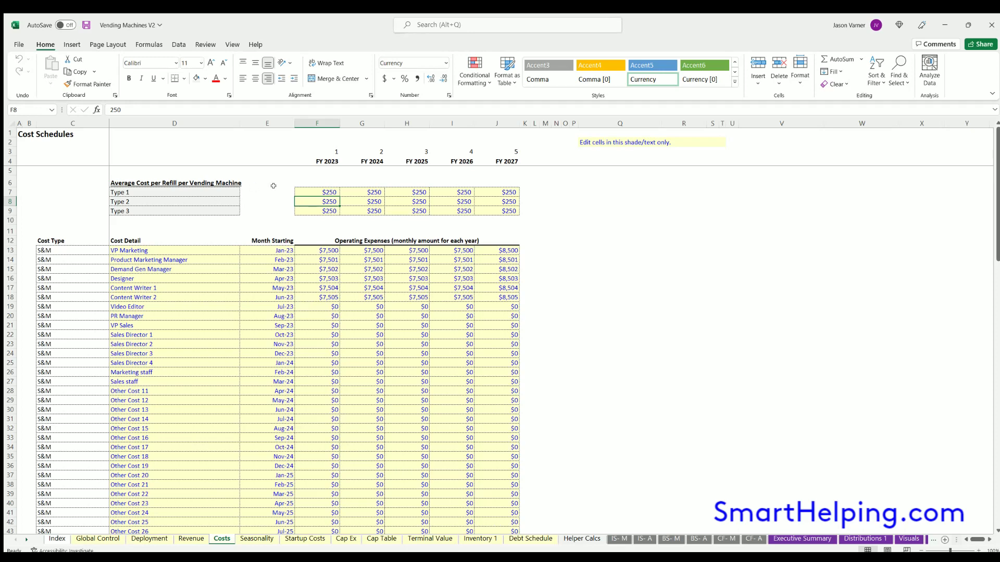
click(154, 179)
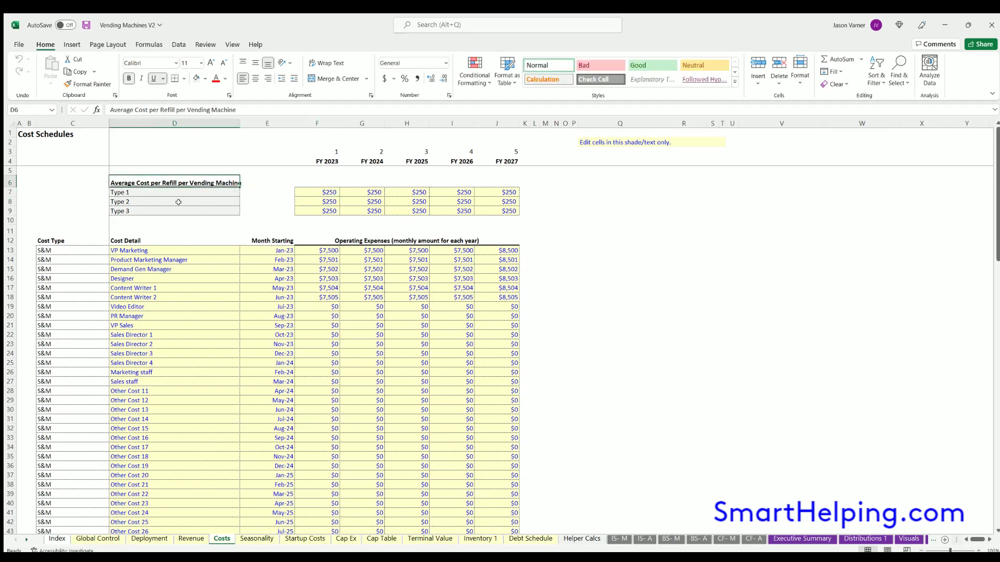
click(320, 191)
click(364, 191)
click(411, 192)
click(458, 193)
click(327, 190)
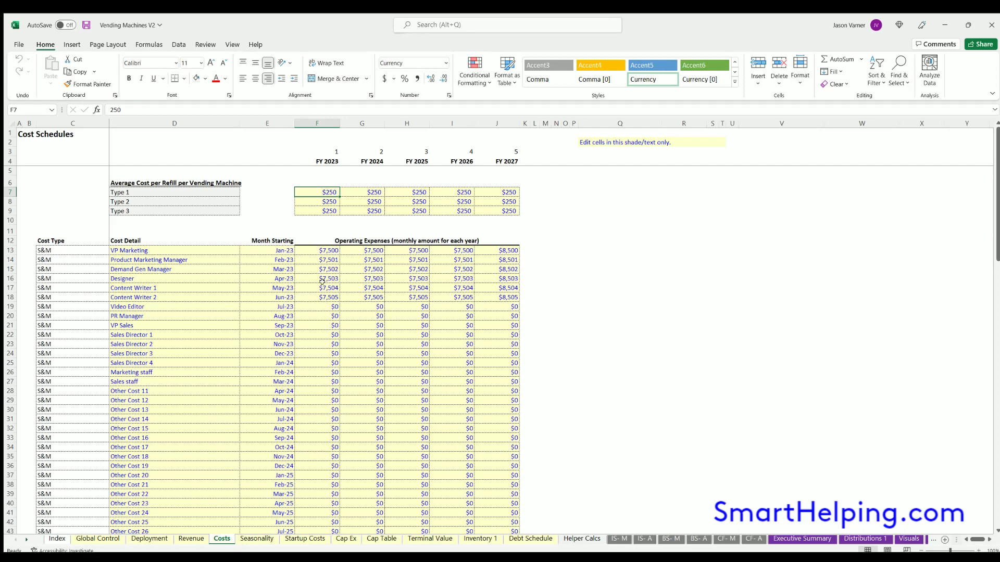
scroll(324, 299, down, 3)
scroll(313, 365, up, 3)
Check VP Marketing's starting month and FY 2023–2025 monthly expenses, and the VP Sales line
click(278, 249)
click(326, 250)
click(367, 250)
click(412, 250)
click(145, 250)
click(156, 326)
scroll(169, 396, down, 7)
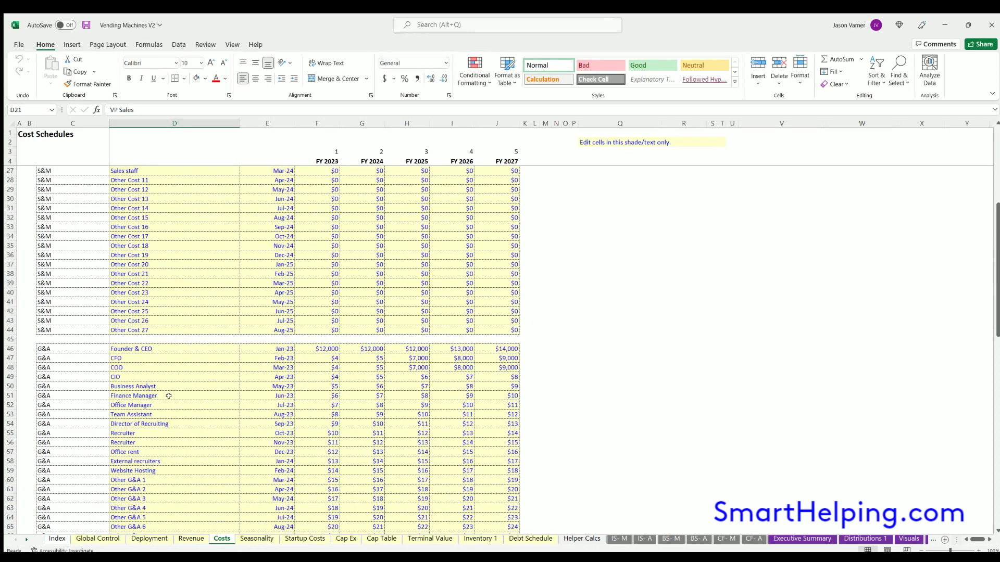
scroll(368, 406, down, 15)
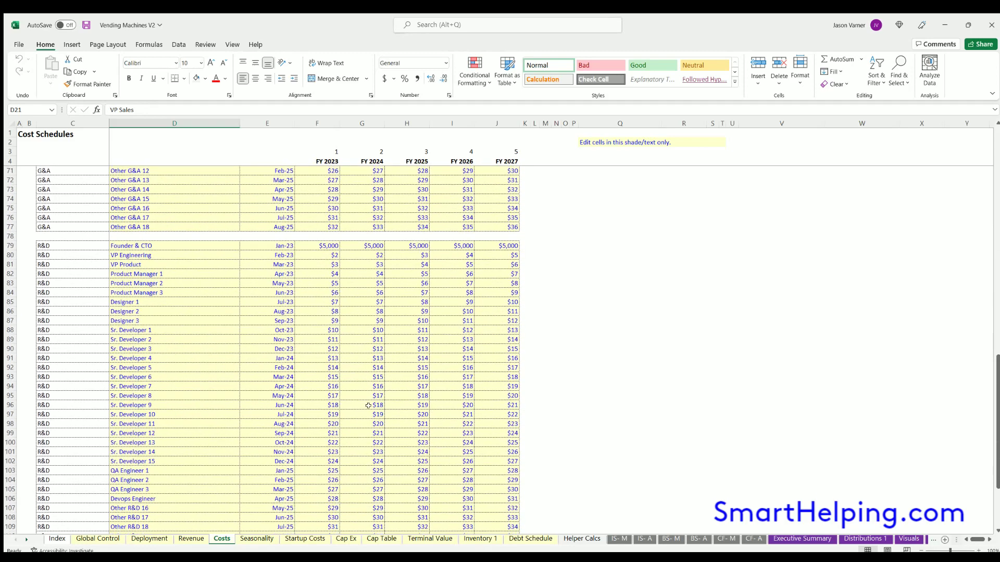
scroll(265, 397, down, 7)
Check the Feb-23 and Apr-23 start months in the Function of Total Monthly Revenue block
click(167, 356)
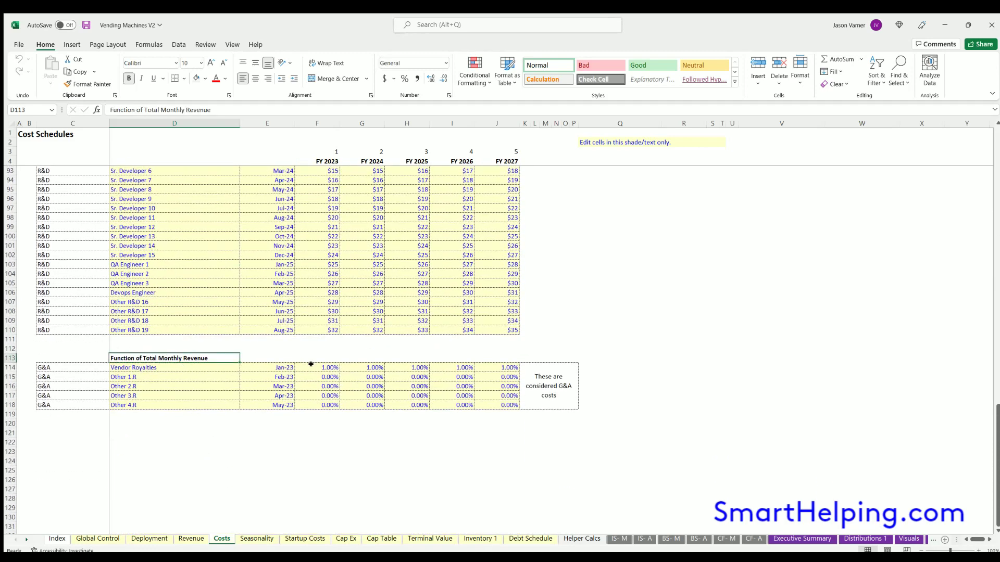
click(270, 375)
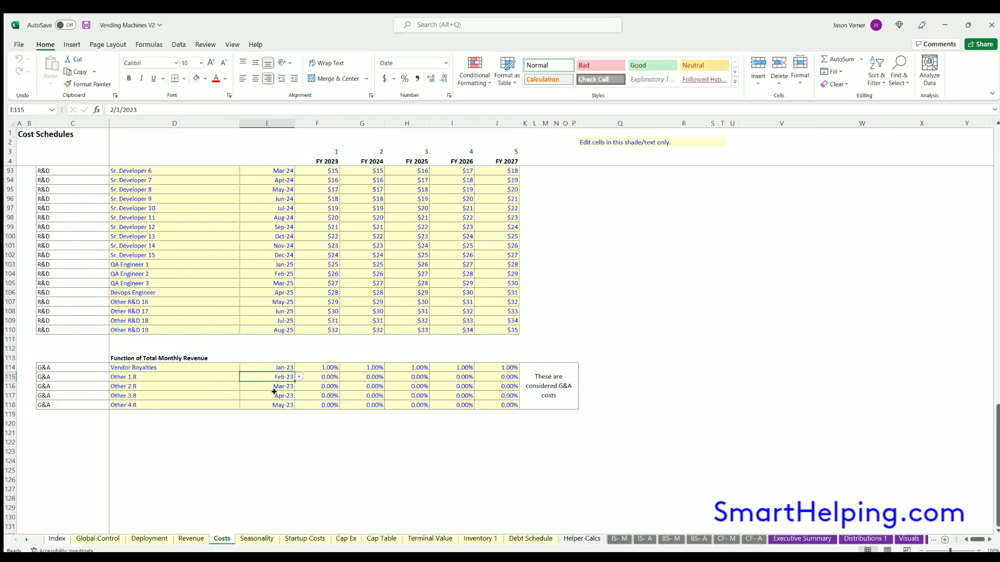
click(273, 394)
scroll(160, 379, up, 20)
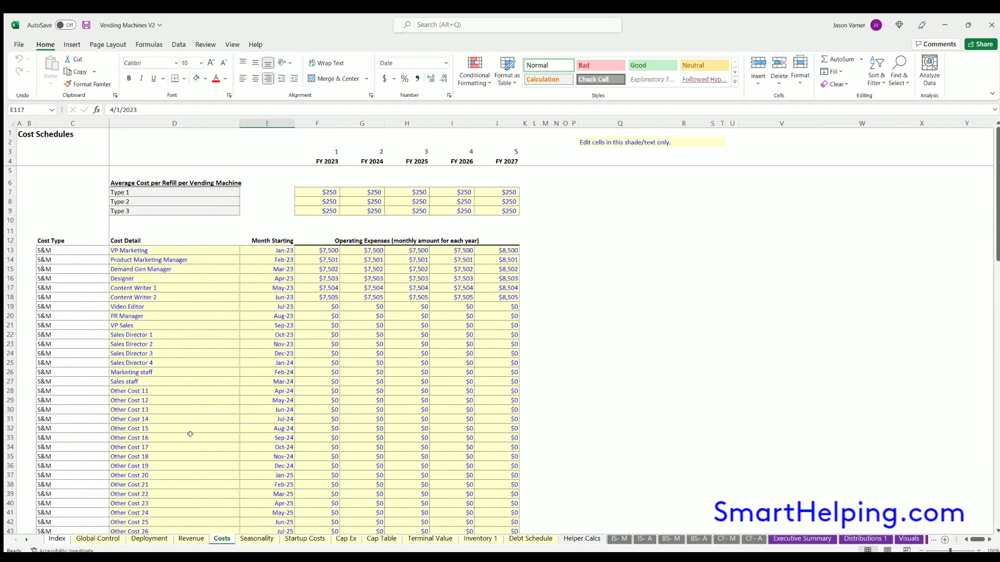
click(258, 538)
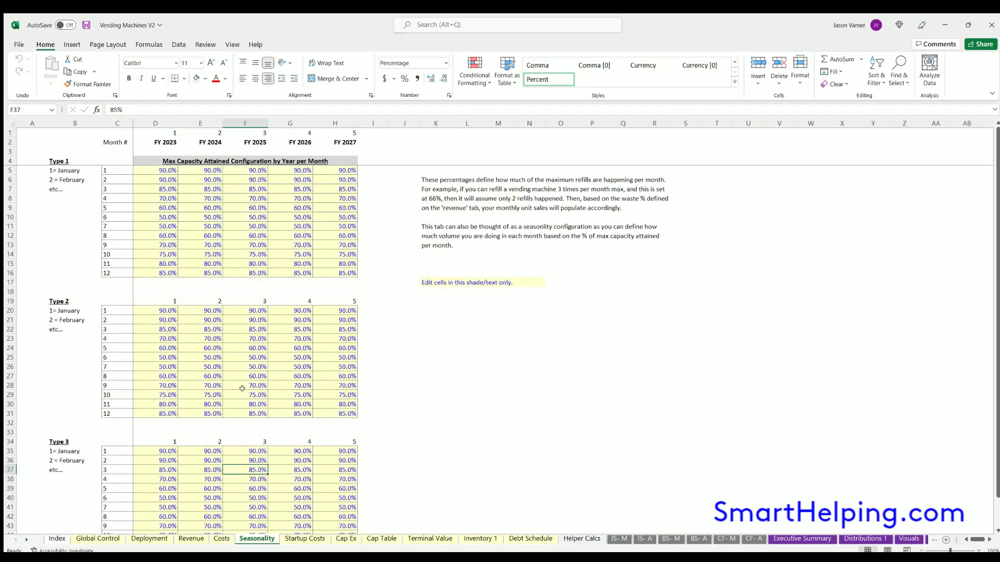
Inspect Type 1's month numbers and capacity percentages for FY 2023–2025
click(157, 167)
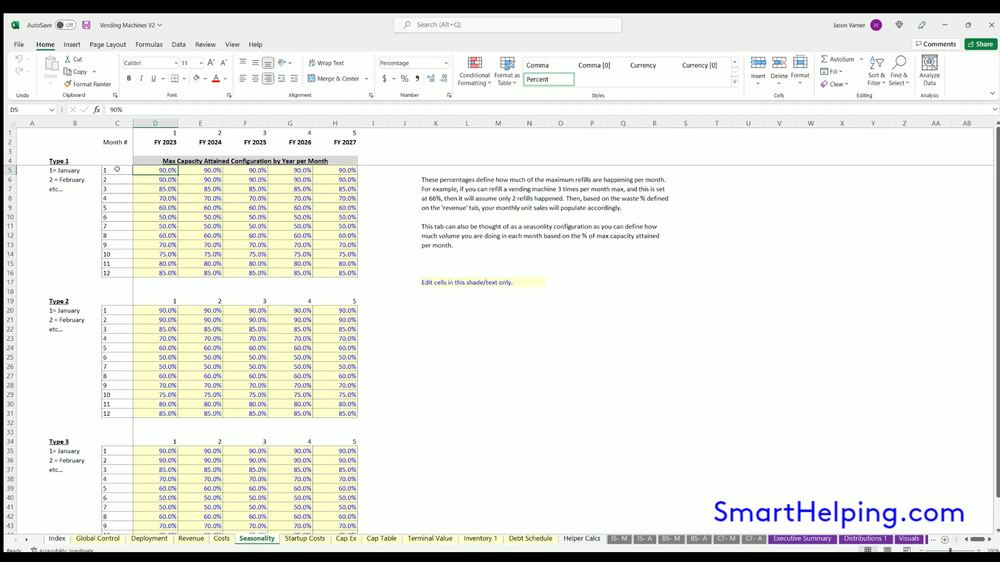
drag(117, 169, 118, 269)
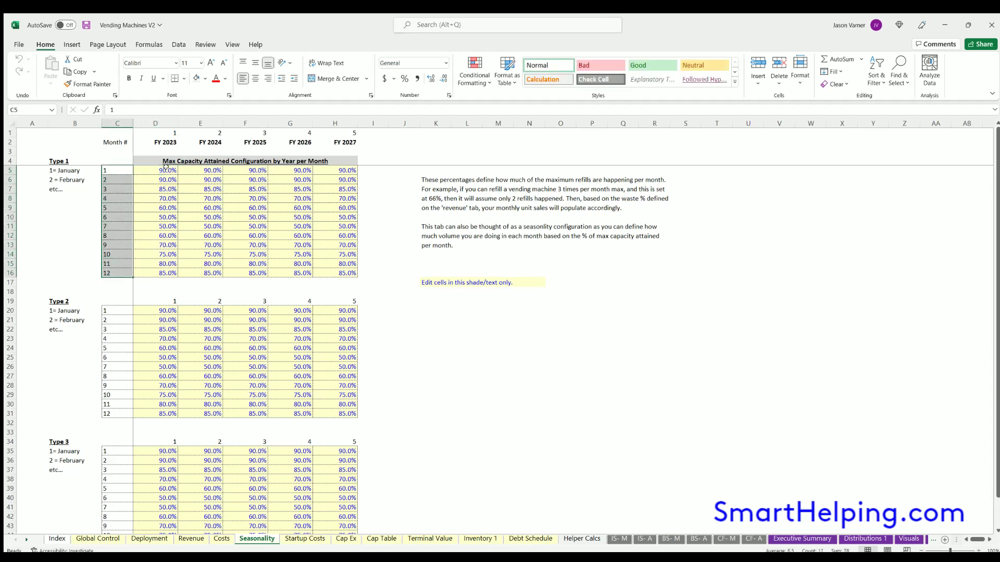
drag(166, 169, 156, 263)
drag(203, 170, 203, 208)
click(255, 167)
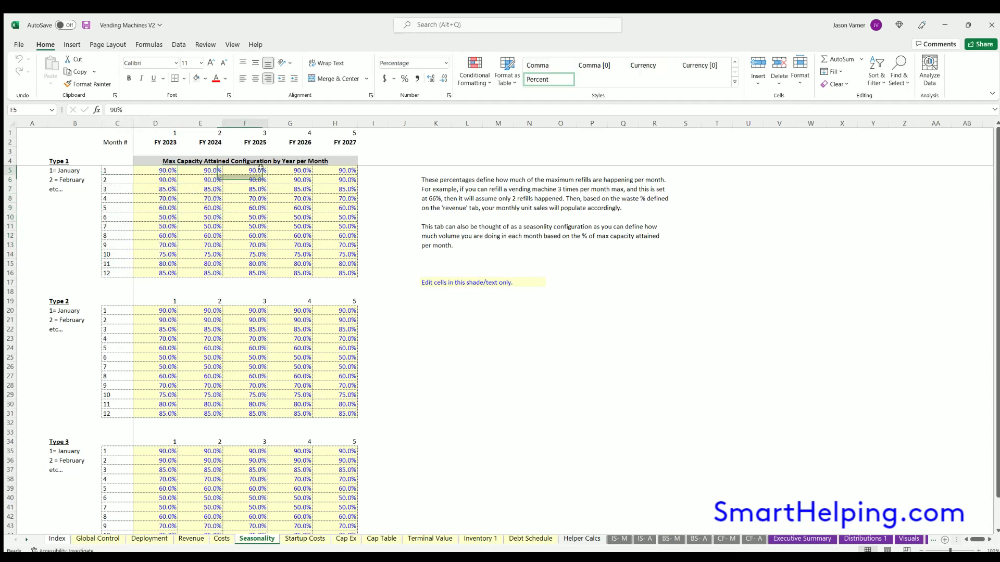
Check the Type 1–3 label sources and the June capacity percentages for FY 2023–2026
click(70, 161)
click(67, 301)
click(64, 440)
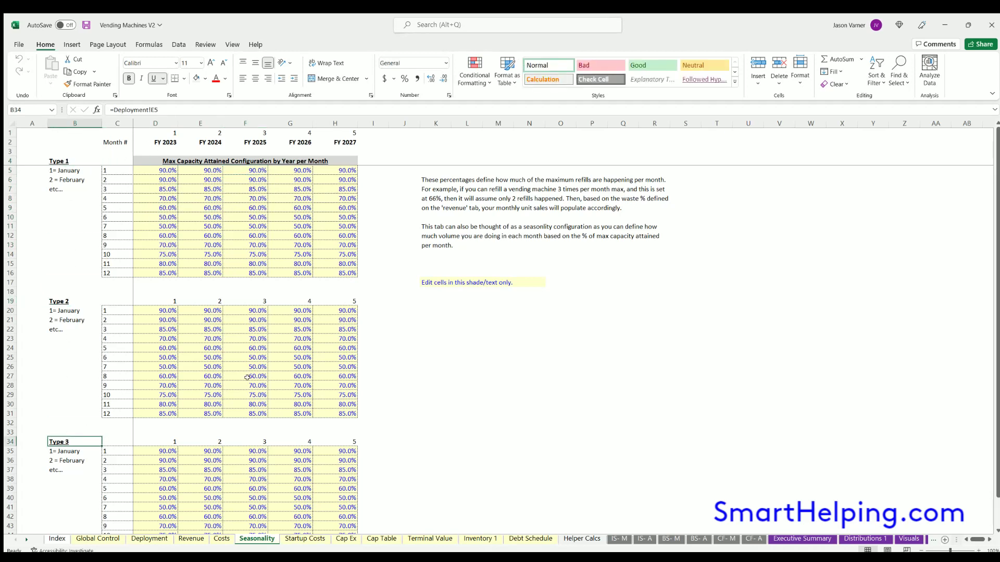
click(168, 215)
click(213, 217)
click(265, 217)
click(291, 216)
Review Startup Costs and the Cap Ex cost bases for Vehicles 1 and 4, via Cap Table
click(304, 538)
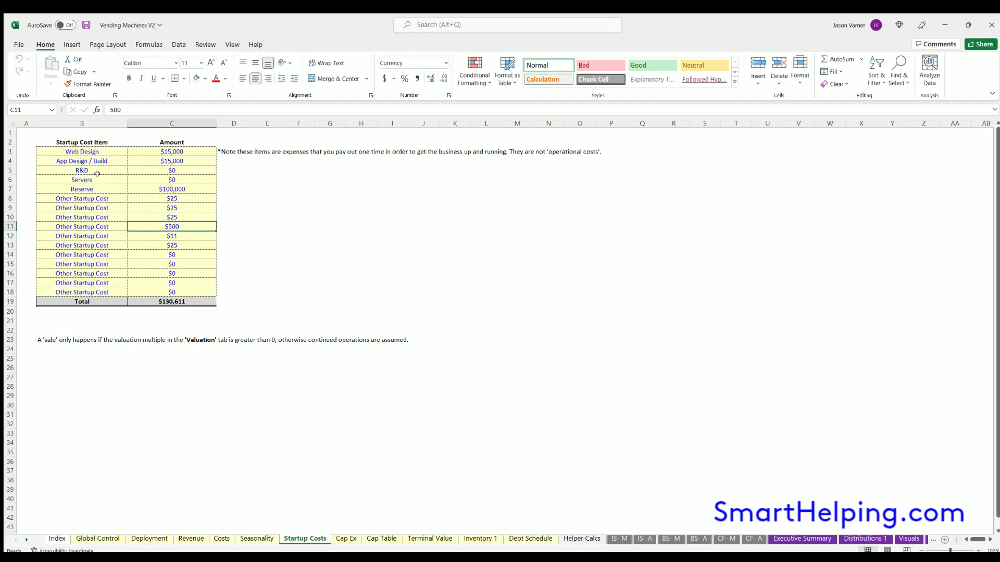
click(346, 538)
drag(103, 161, 104, 247)
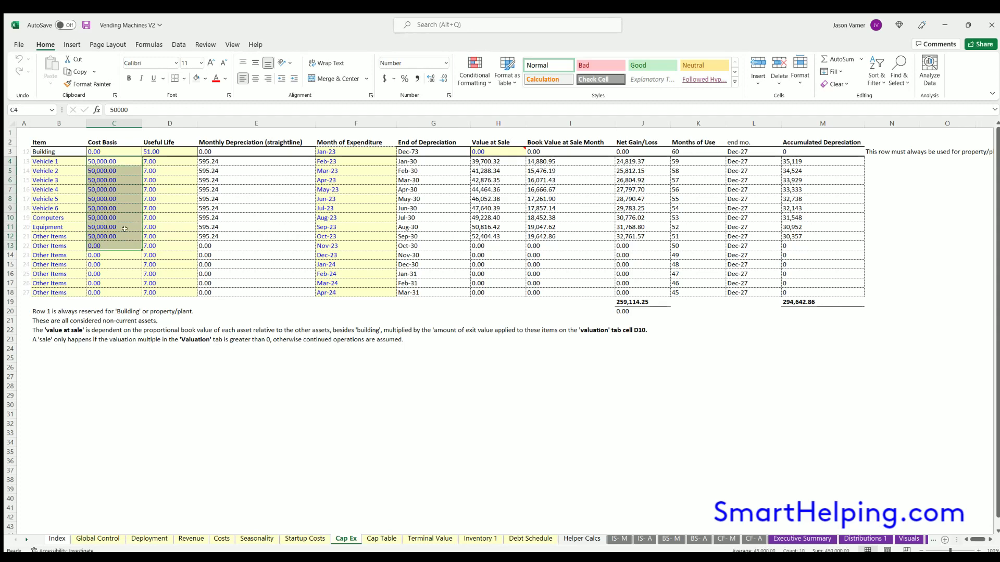
click(110, 189)
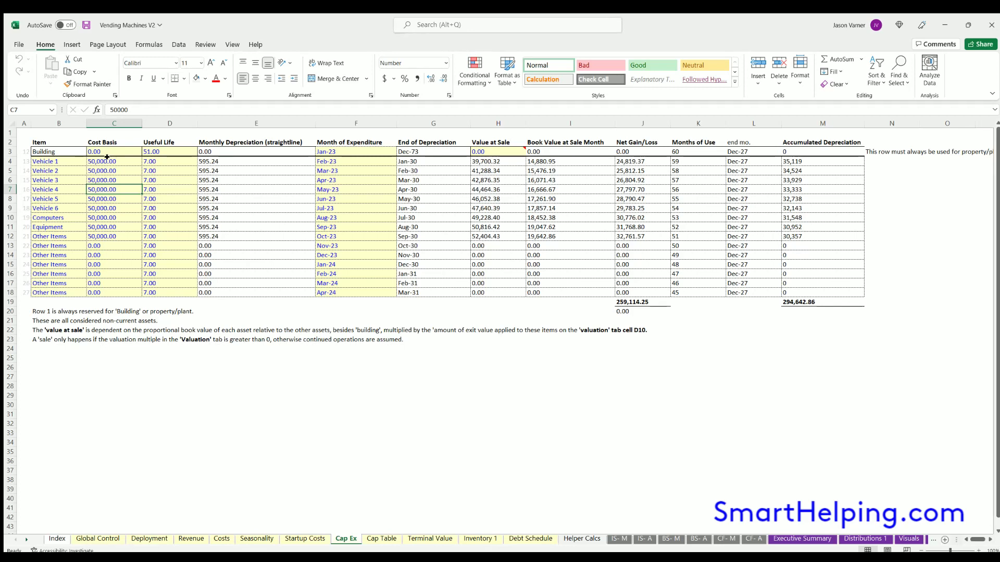
click(107, 158)
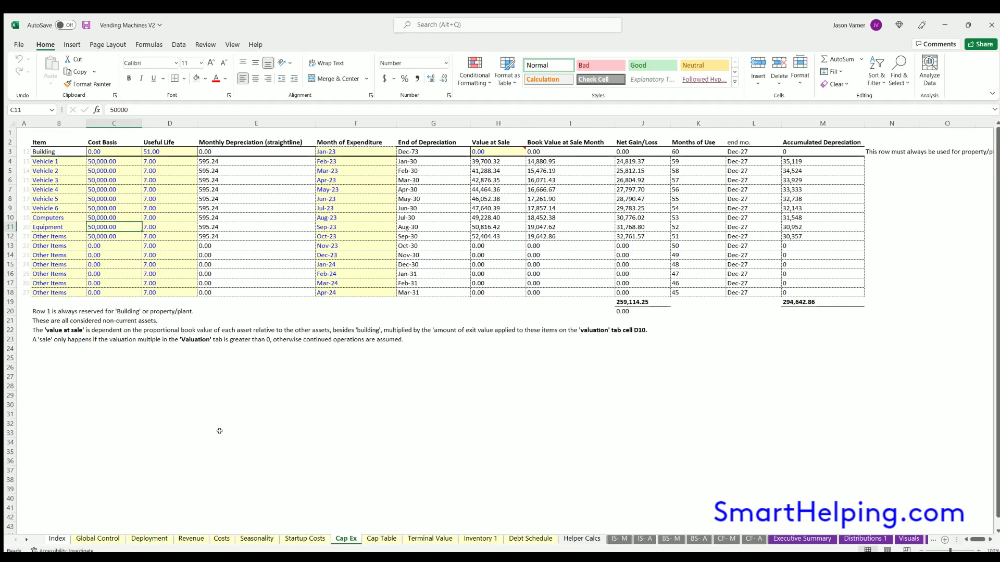
click(379, 539)
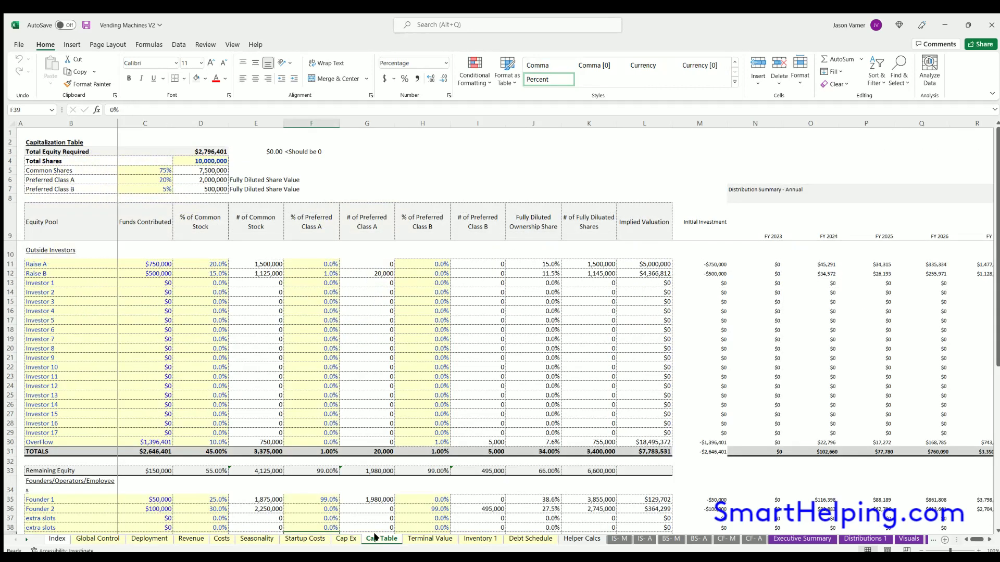
click(440, 539)
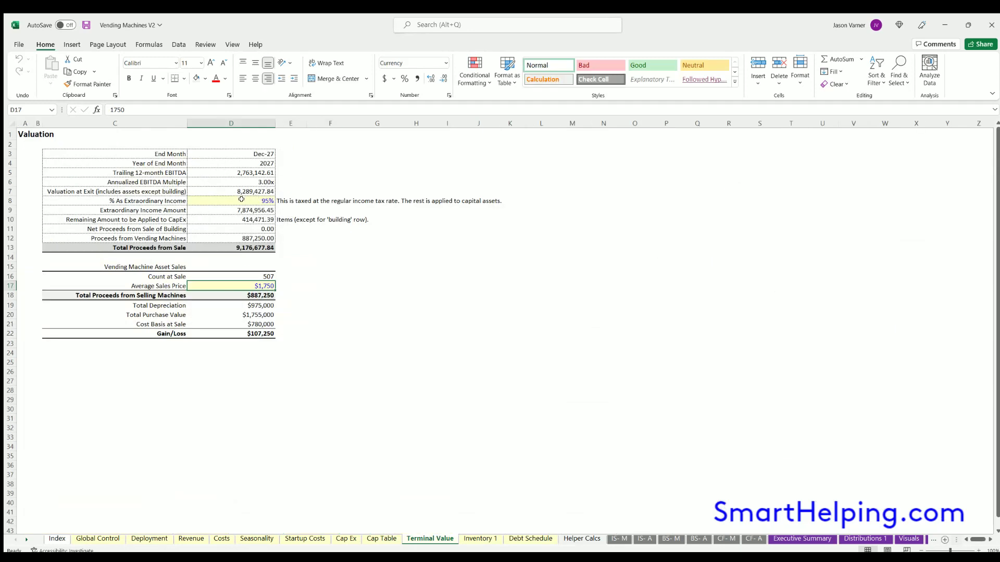
Inspect the 95% extraordinary income percentage and the extraordinary income and CapEx amount rows
click(241, 200)
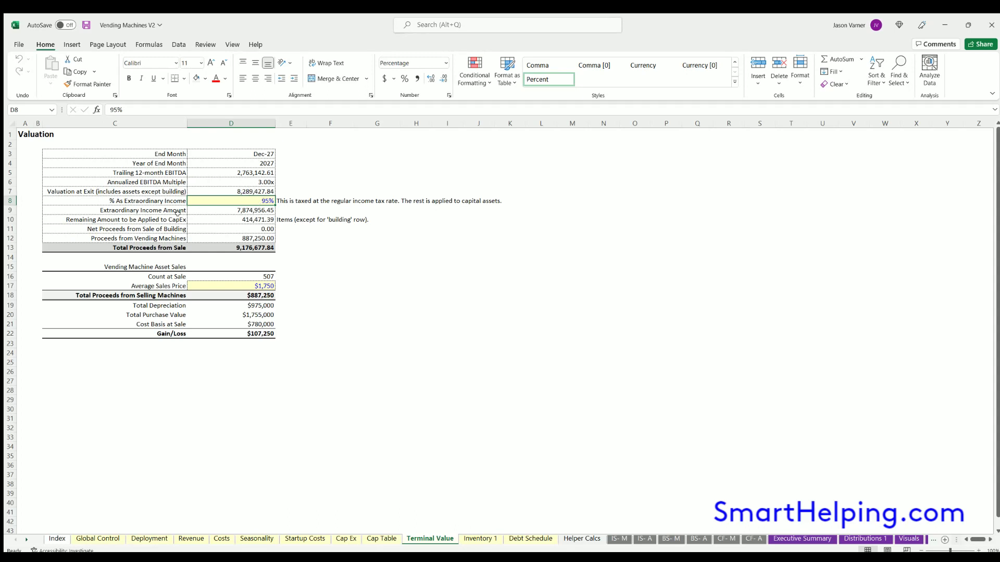
drag(167, 218, 216, 207)
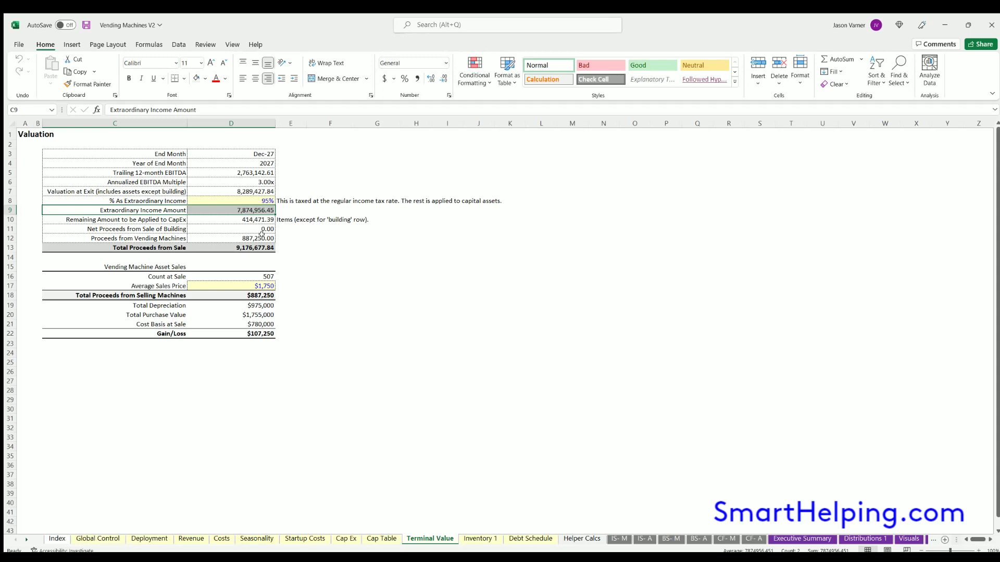
key(Up)
key(Right)
Check the 22.0% income tax rate on Global Control and return to Terminal Value
click(106, 542)
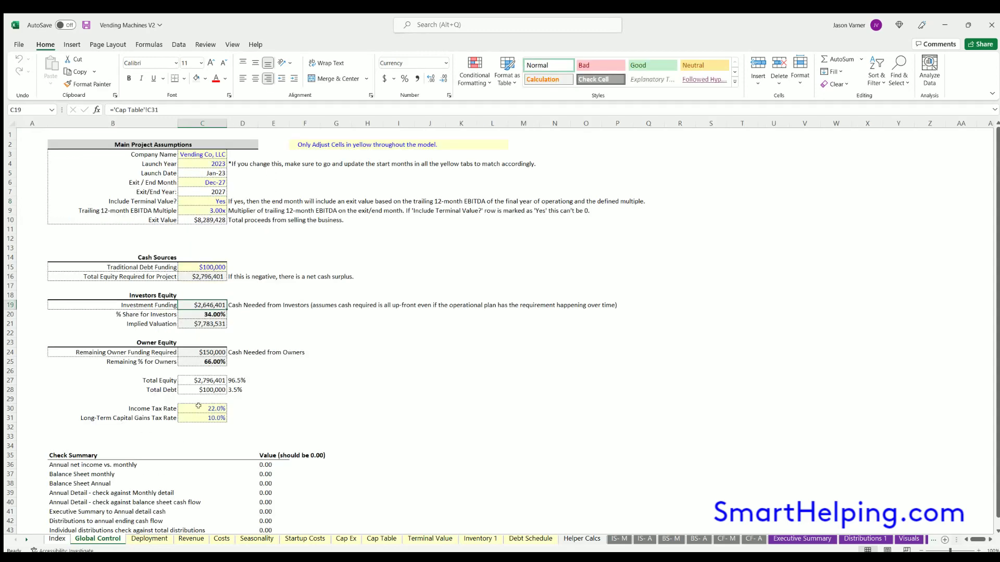
click(200, 408)
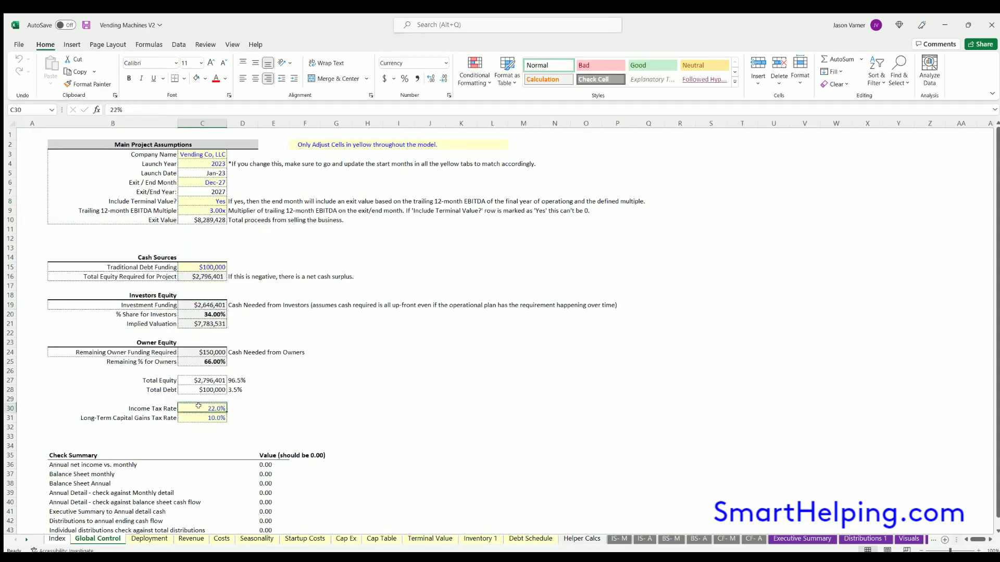
click(430, 539)
click(480, 539)
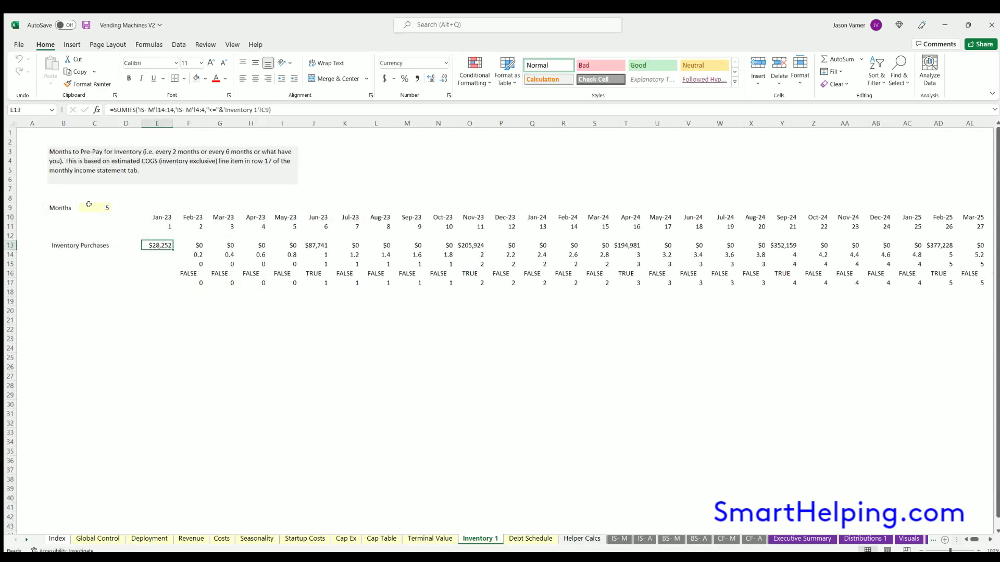
Check the 5-month pre-pay setting and the Jan-23 and Jun-23 inventory purchases on Inventory 1
click(100, 206)
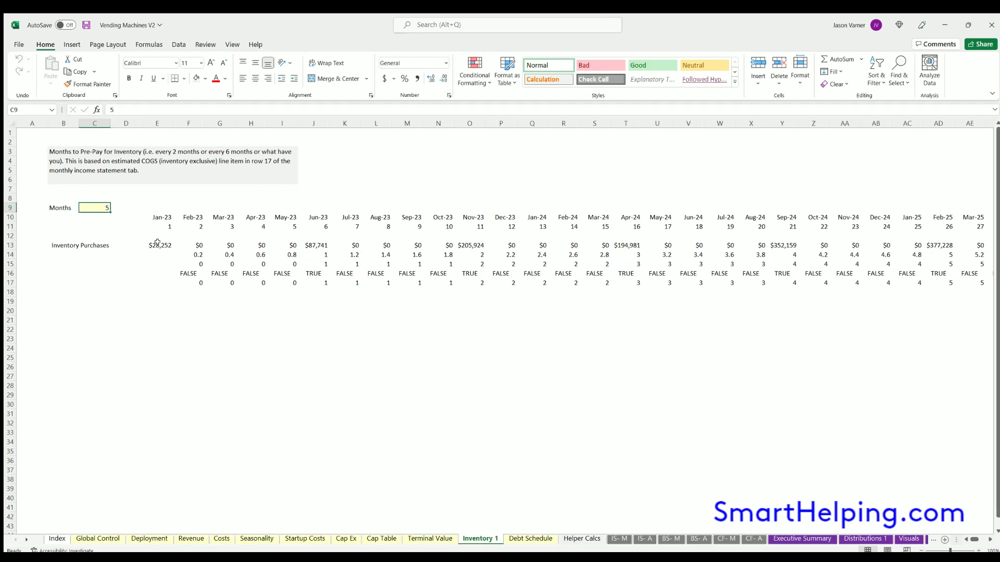
click(158, 242)
click(307, 244)
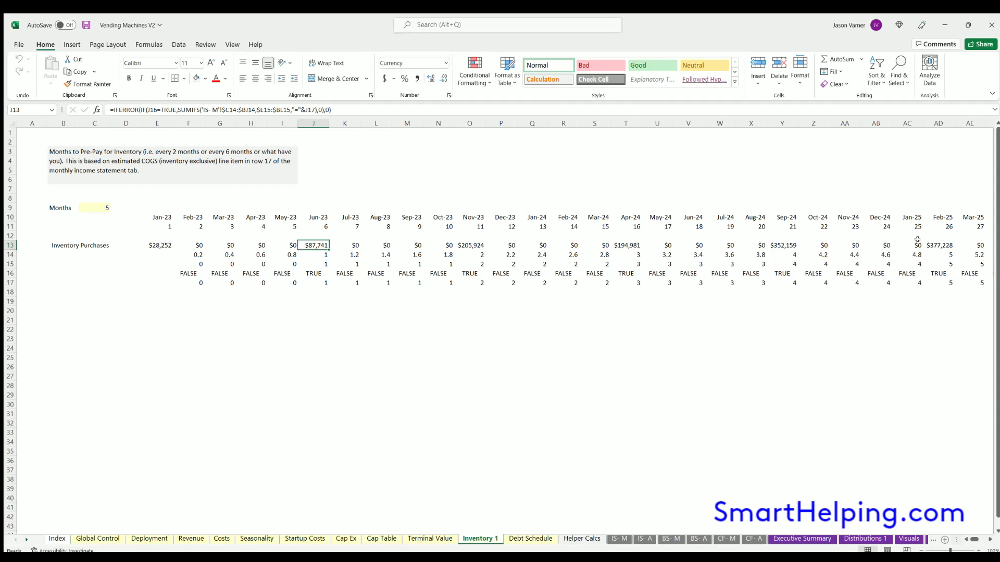
click(530, 539)
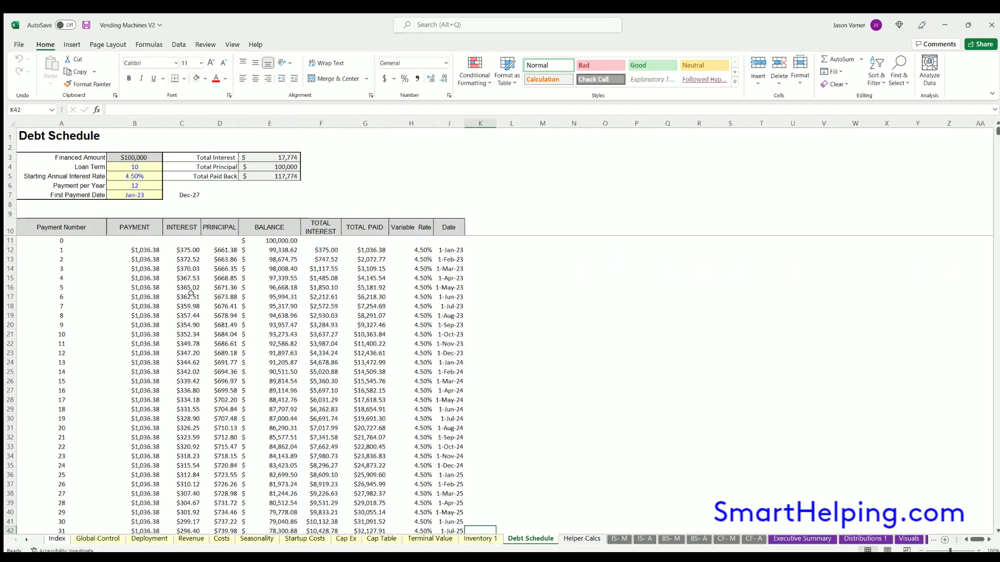
Review the $100,000 loan's 10-year term, 4.50% rate, 12 yearly payments, Jan-23 start and payment-date formula
click(139, 168)
click(139, 177)
click(139, 186)
click(140, 191)
click(135, 155)
click(135, 167)
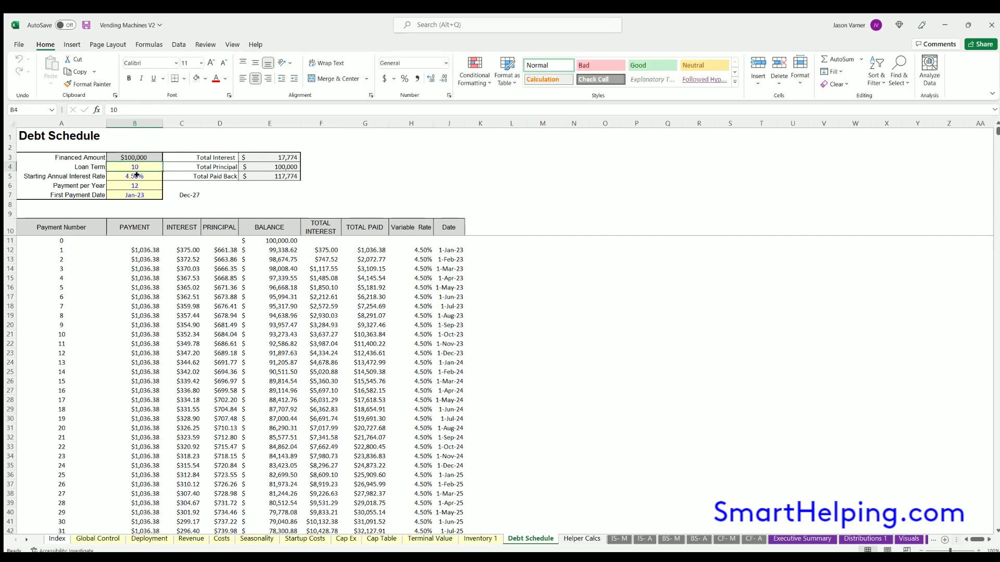
click(136, 176)
click(136, 185)
click(140, 194)
click(447, 259)
click(139, 194)
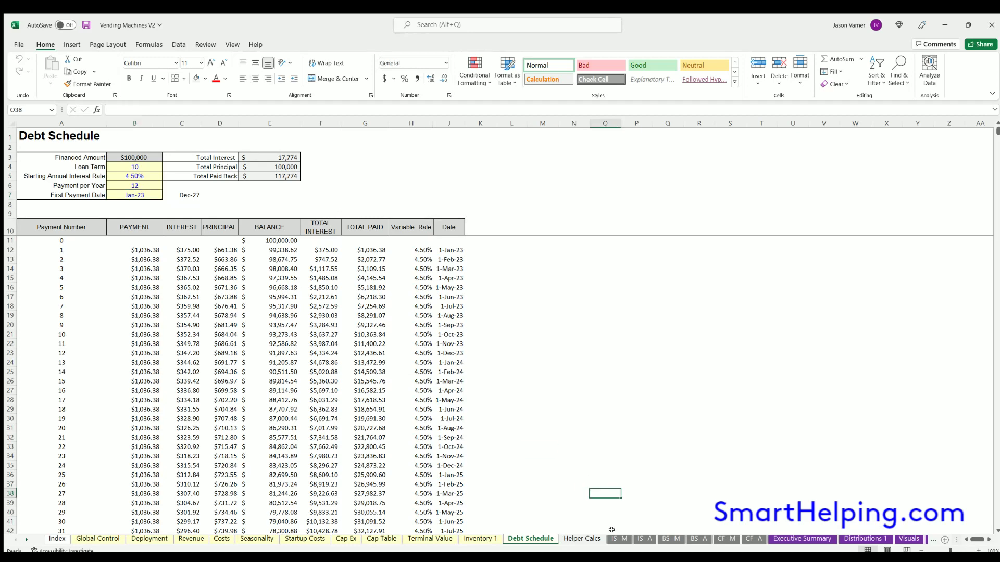
click(620, 539)
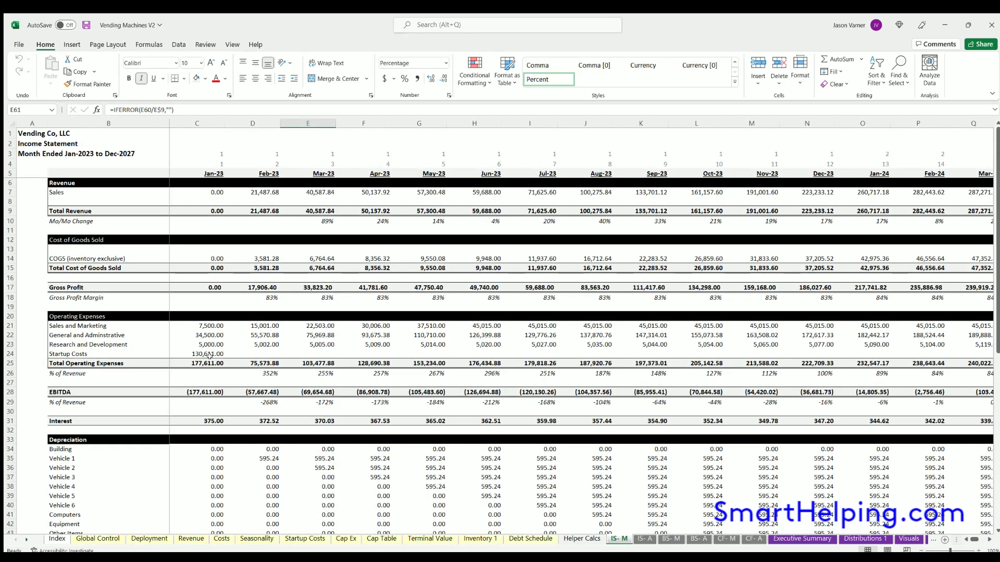
drag(65, 191, 364, 190)
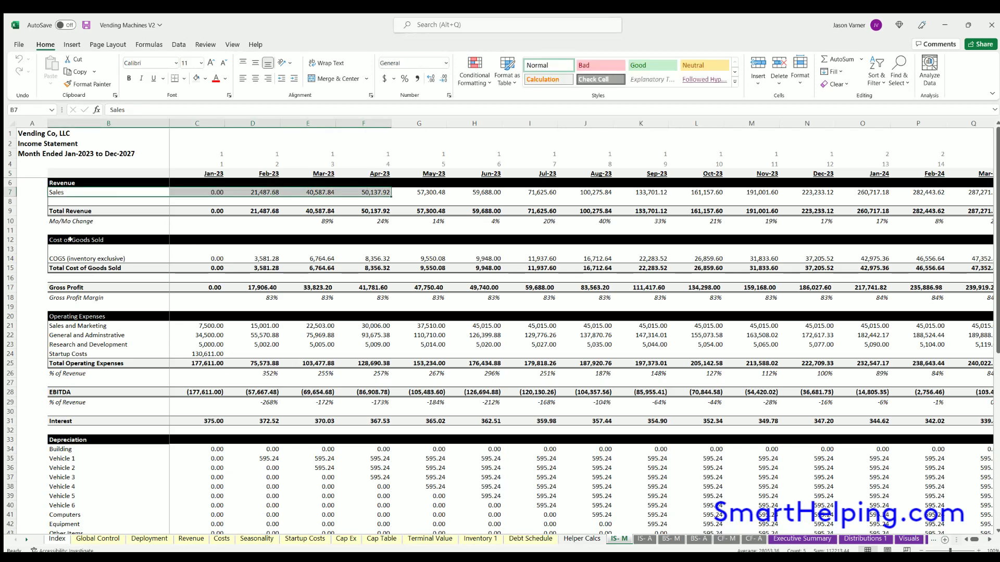
drag(68, 211, 333, 211)
drag(61, 256, 353, 255)
drag(63, 286, 268, 292)
click(200, 325)
click(203, 335)
click(206, 344)
click(201, 354)
scroll(234, 396, down, 4)
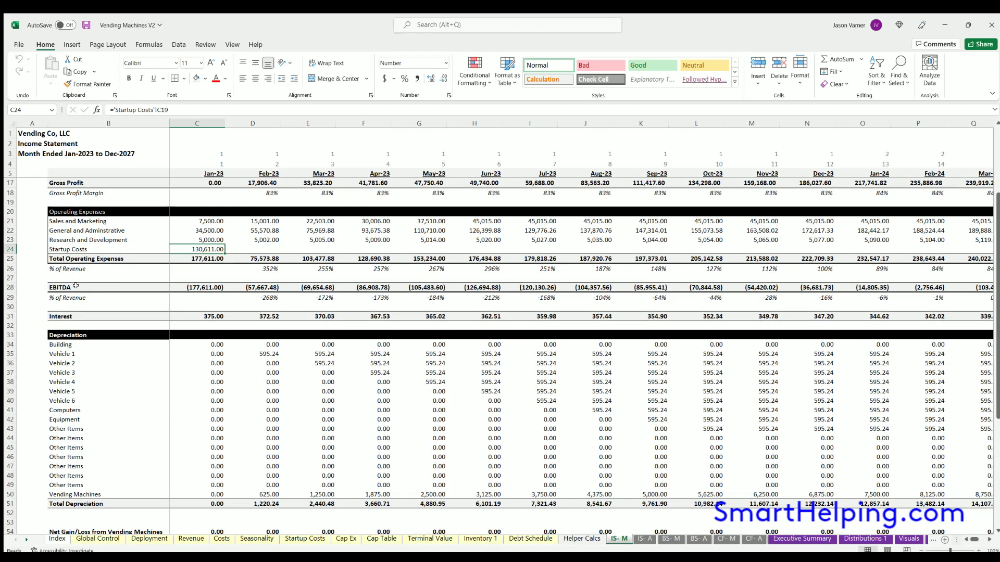
click(201, 315)
click(259, 316)
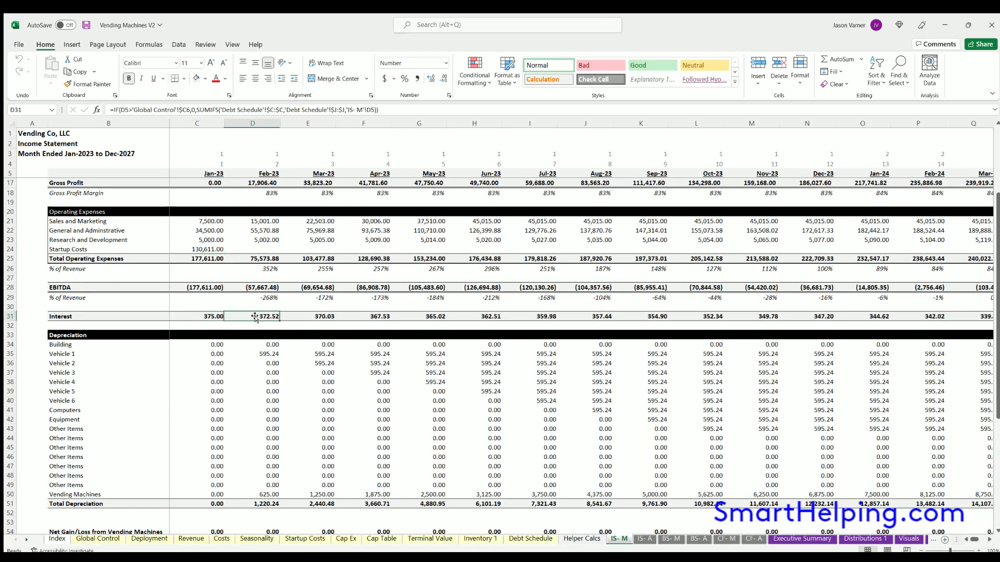
scroll(334, 313, down, 4)
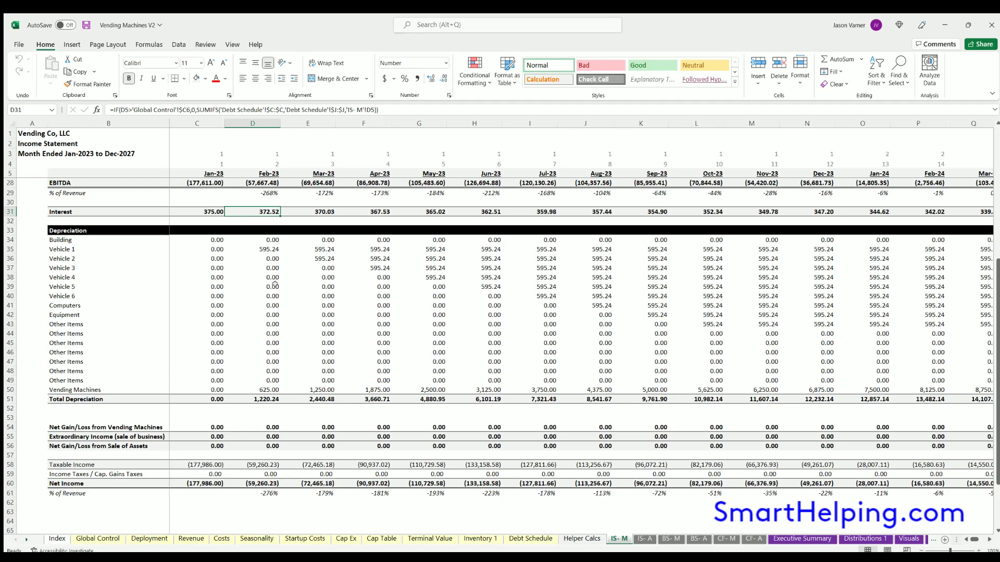
drag(61, 389, 424, 389)
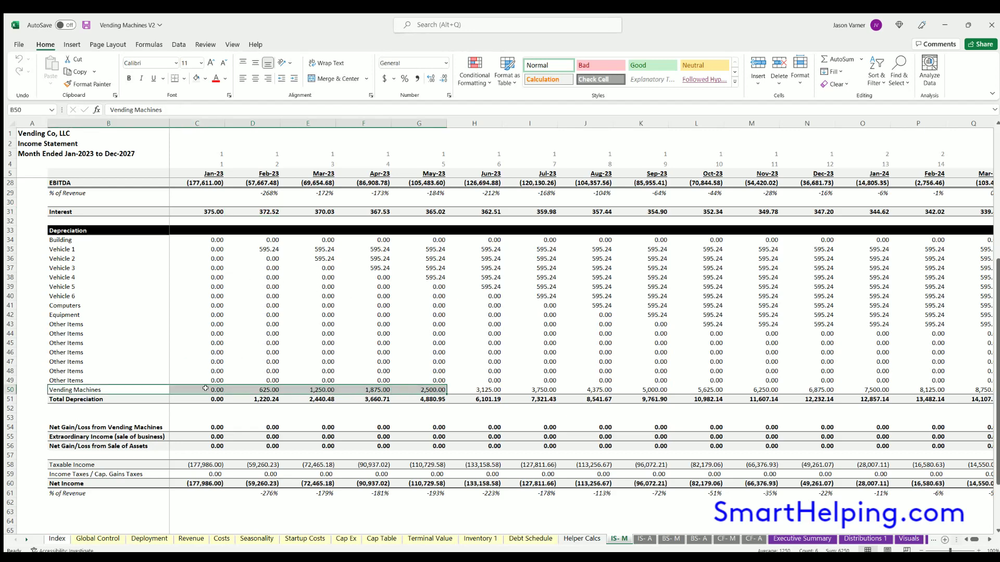
click(211, 390)
click(255, 390)
click(305, 388)
click(369, 388)
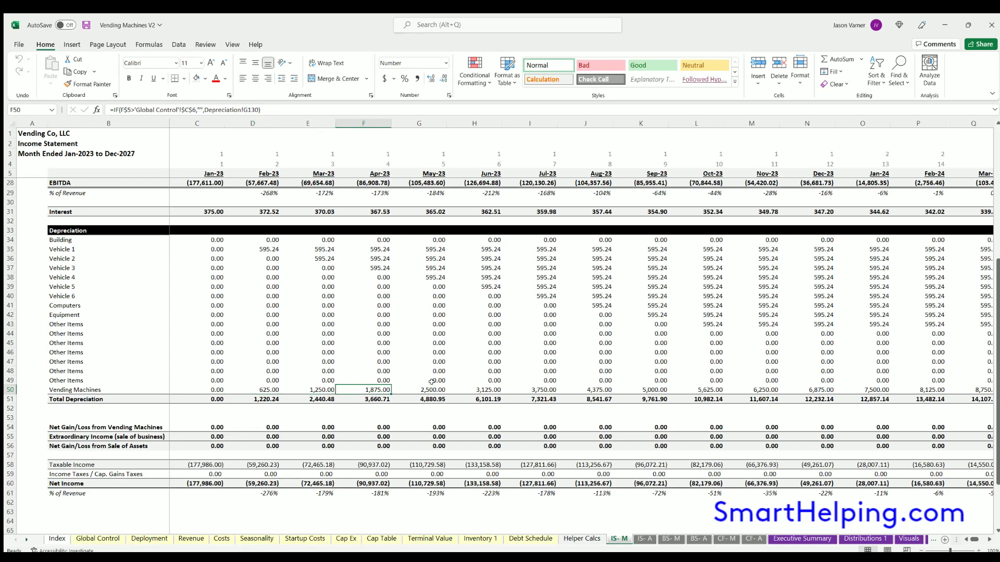
click(488, 385)
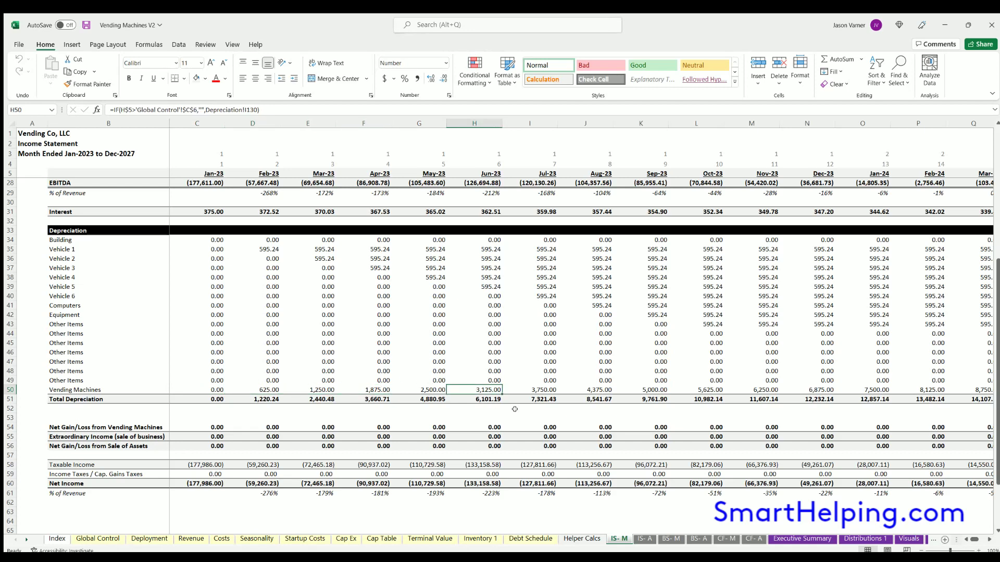
click(24, 539)
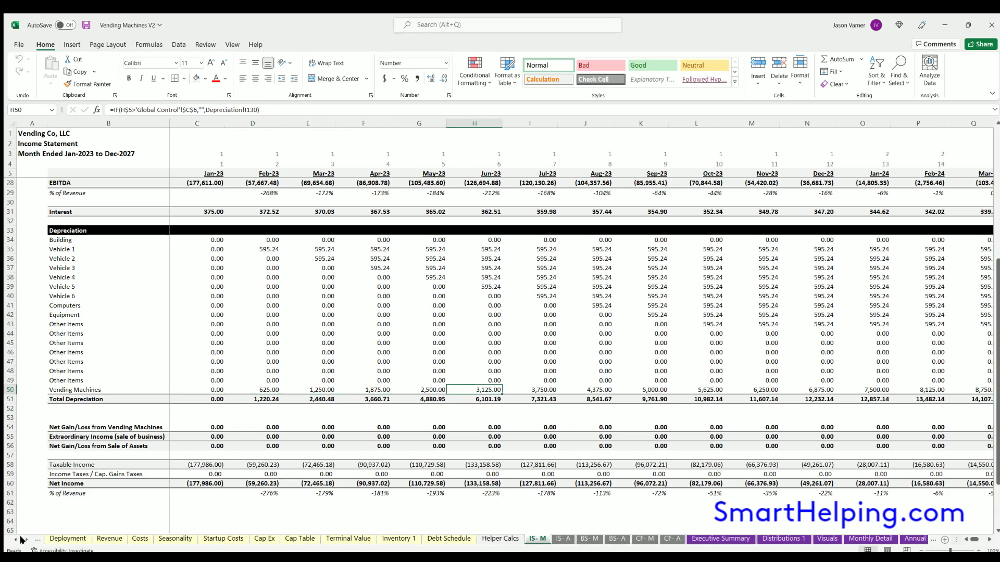
click(25, 540)
click(25, 539)
click(25, 539)
click(864, 538)
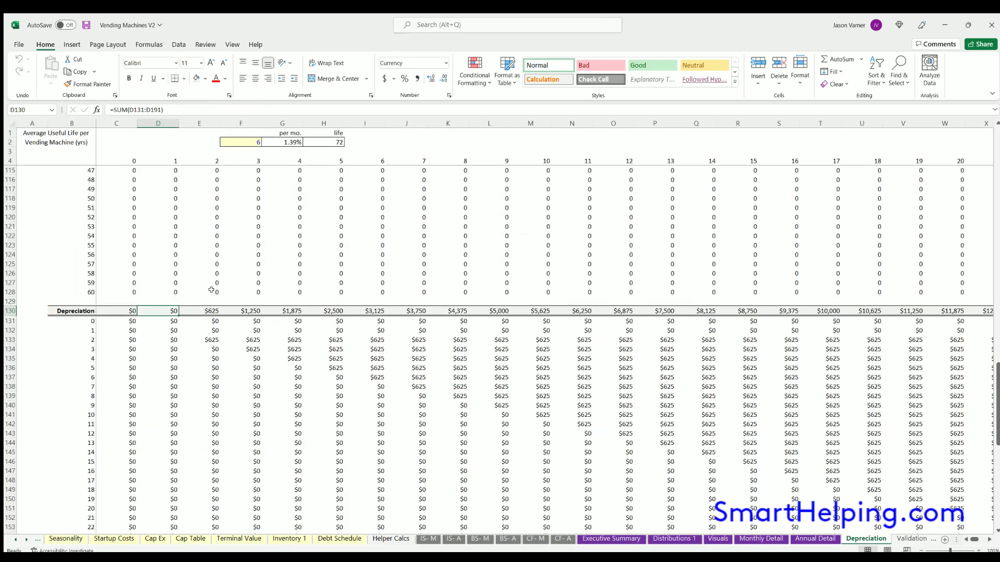
scroll(211, 290, up, 7)
click(243, 140)
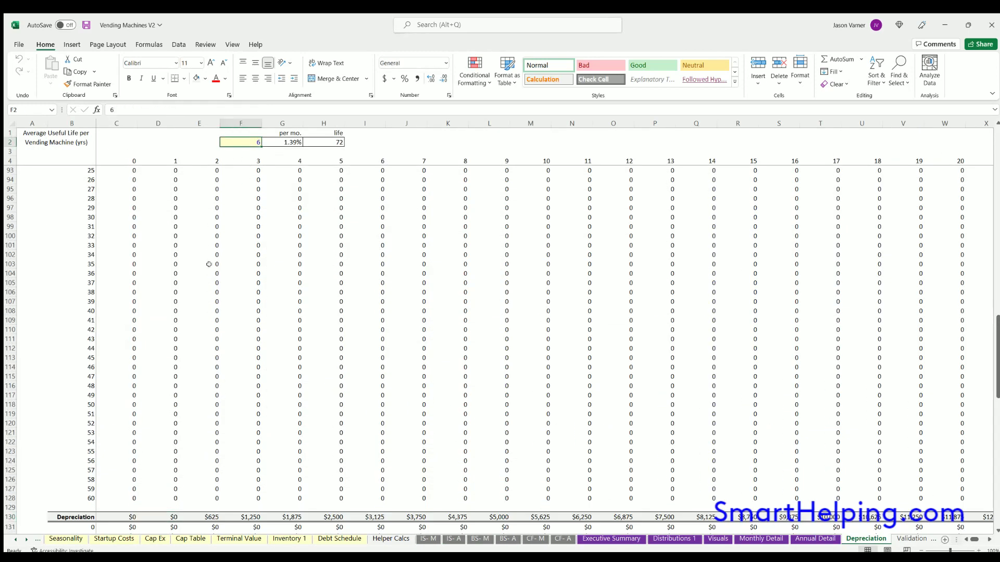
scroll(203, 289, down, 11)
scroll(405, 287, down, 2)
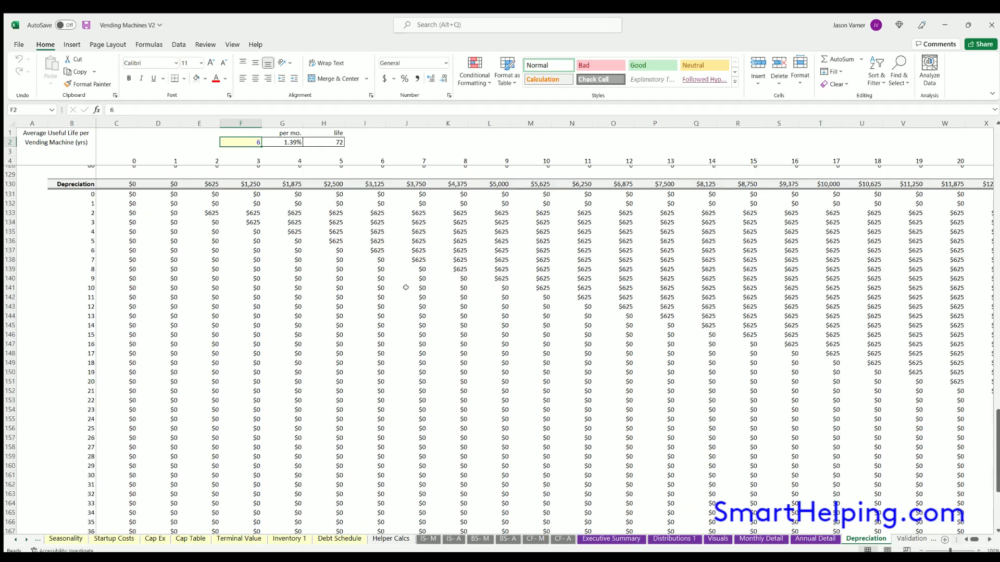
scroll(405, 287, up, 20)
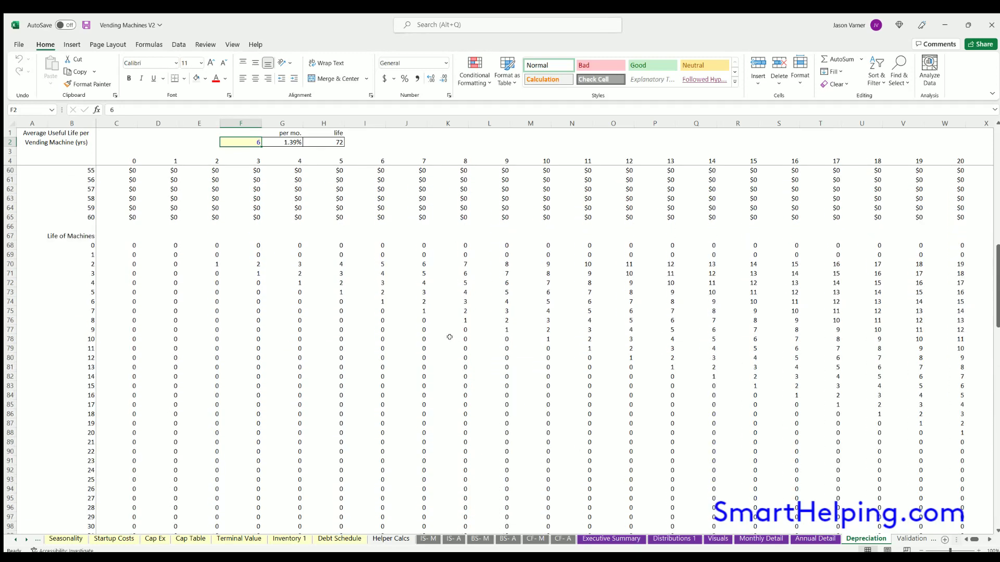
scroll(211, 282, up, 18)
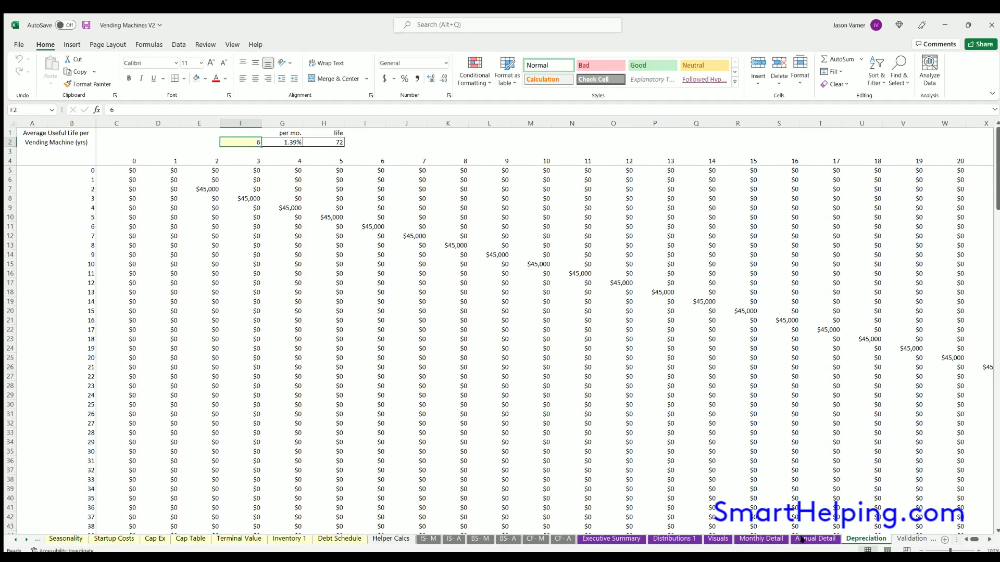
click(428, 539)
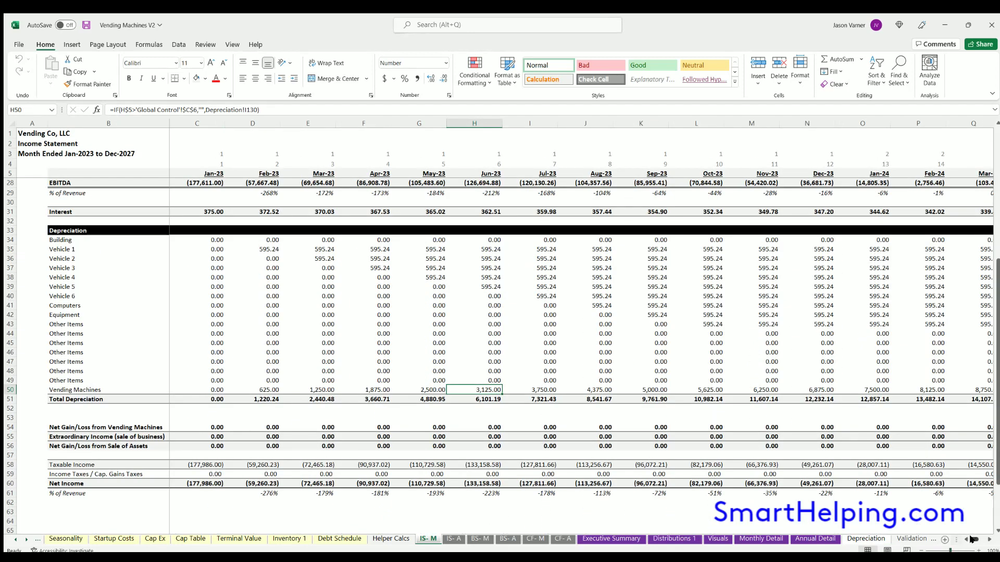
drag(972, 539, 982, 539)
click(928, 426)
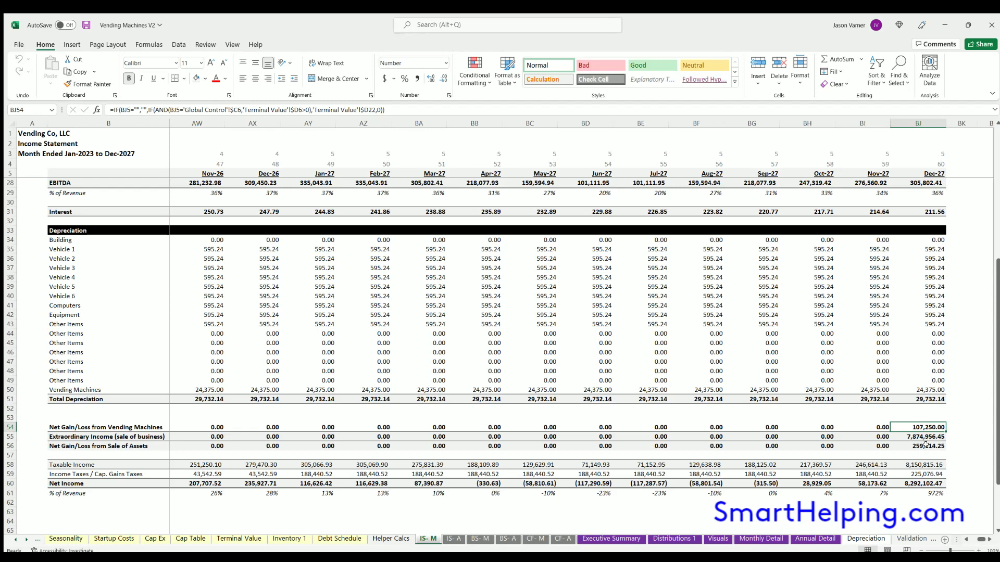
click(926, 446)
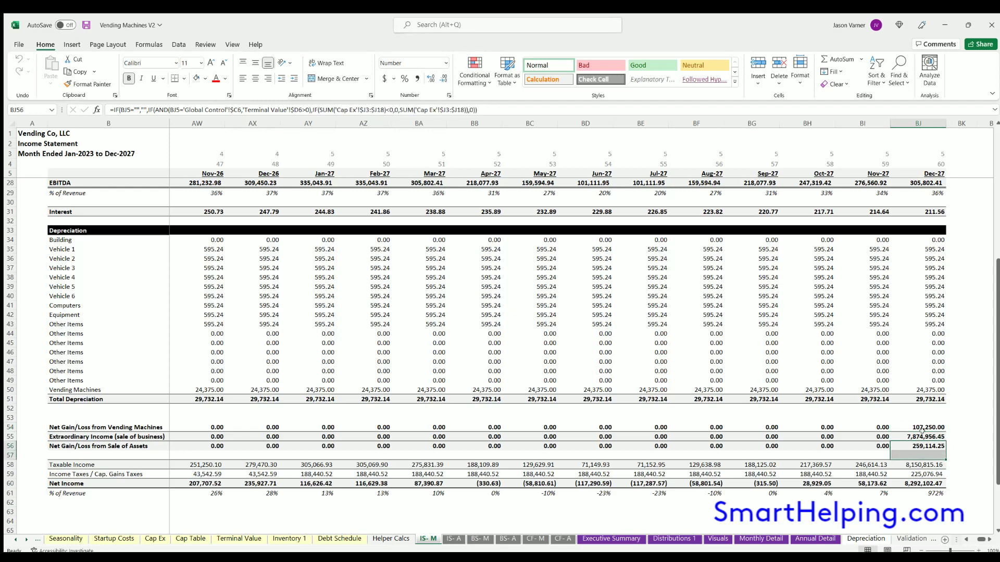
click(921, 433)
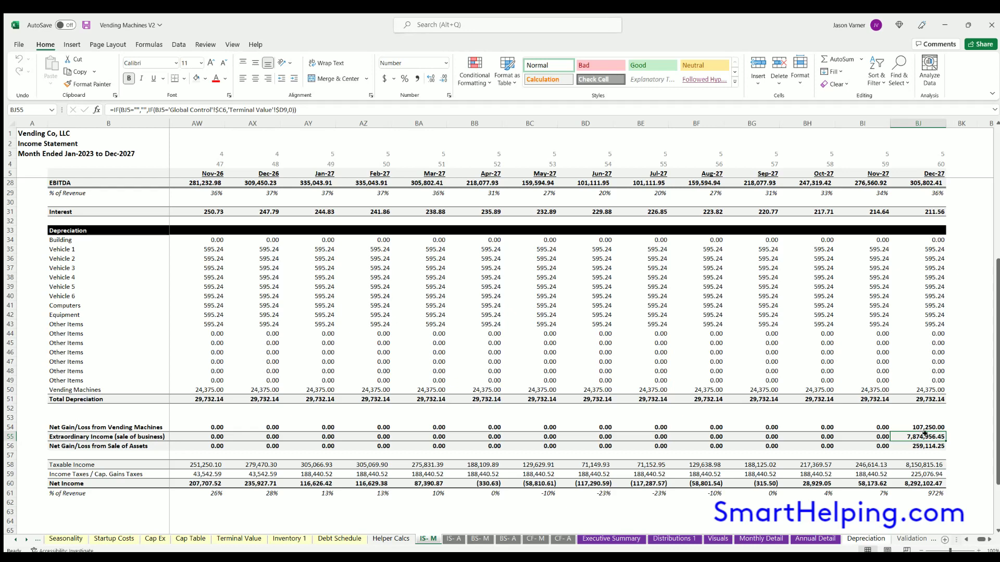
click(918, 465)
click(918, 472)
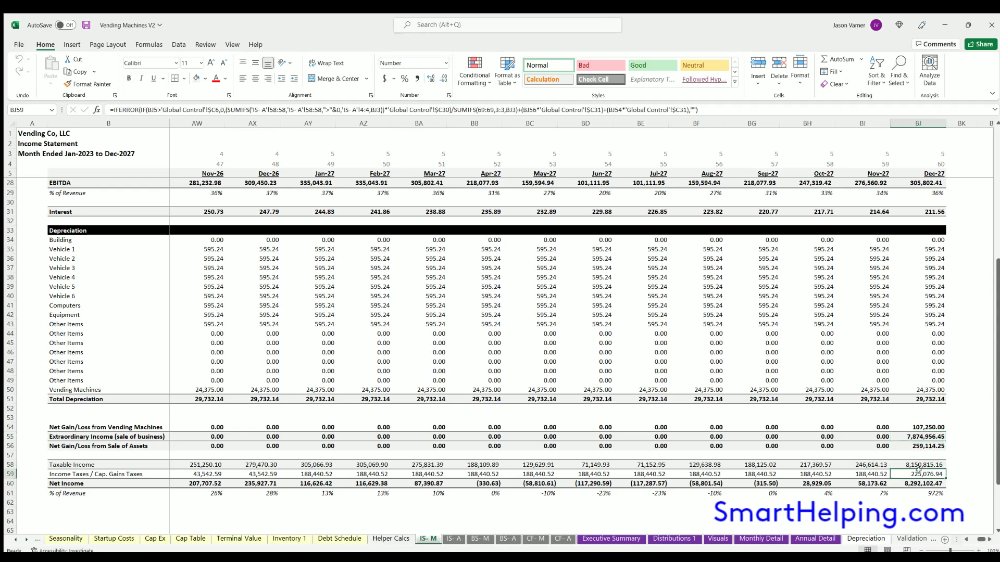
click(865, 483)
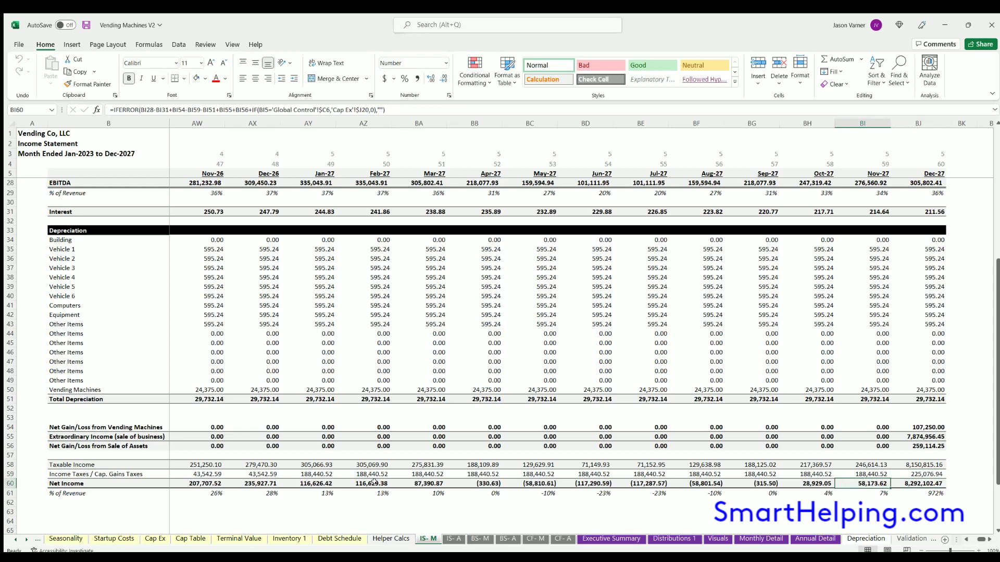
drag(312, 473, 425, 474)
drag(562, 477, 850, 474)
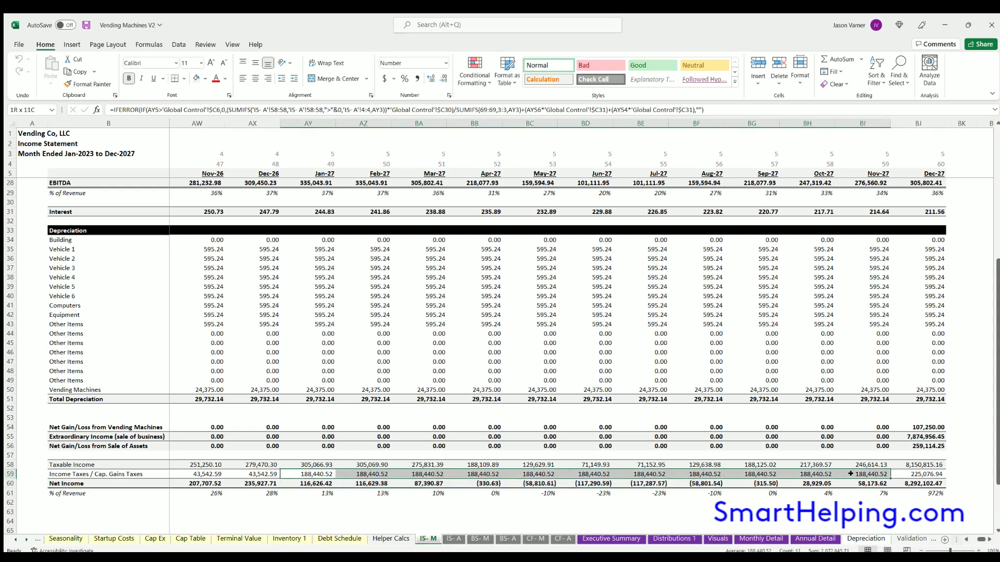
drag(850, 475, 845, 475)
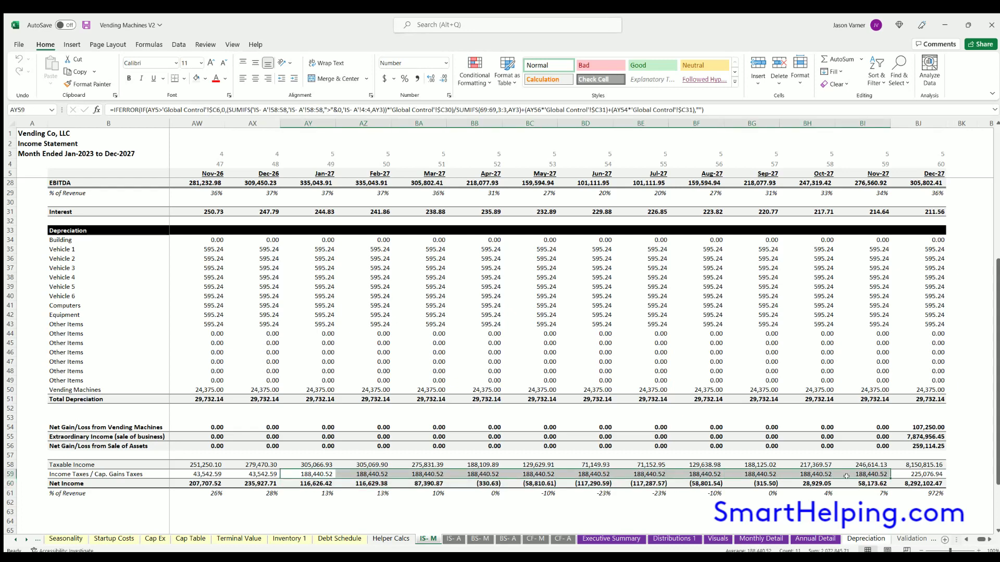
click(926, 436)
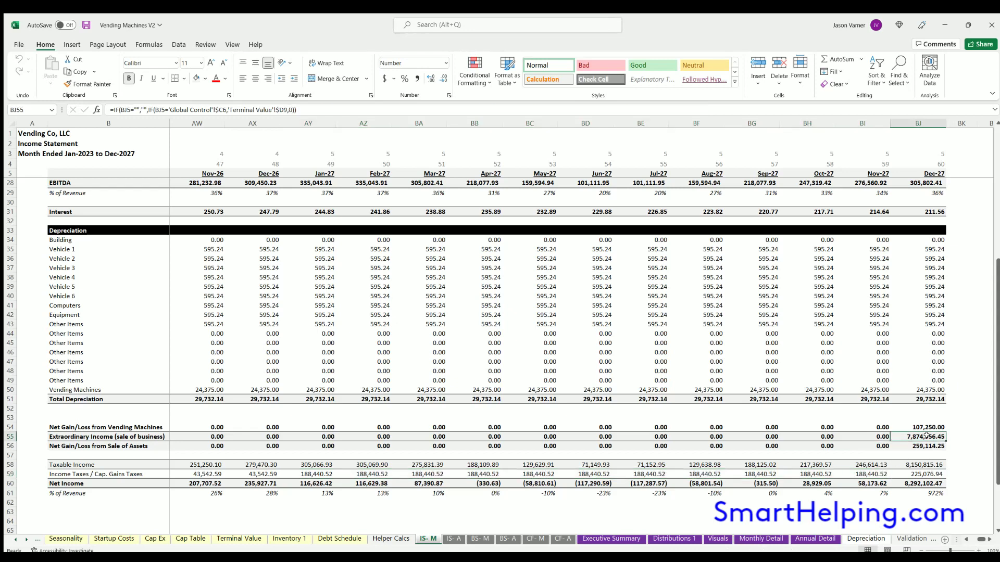
scroll(980, 540, left, 15)
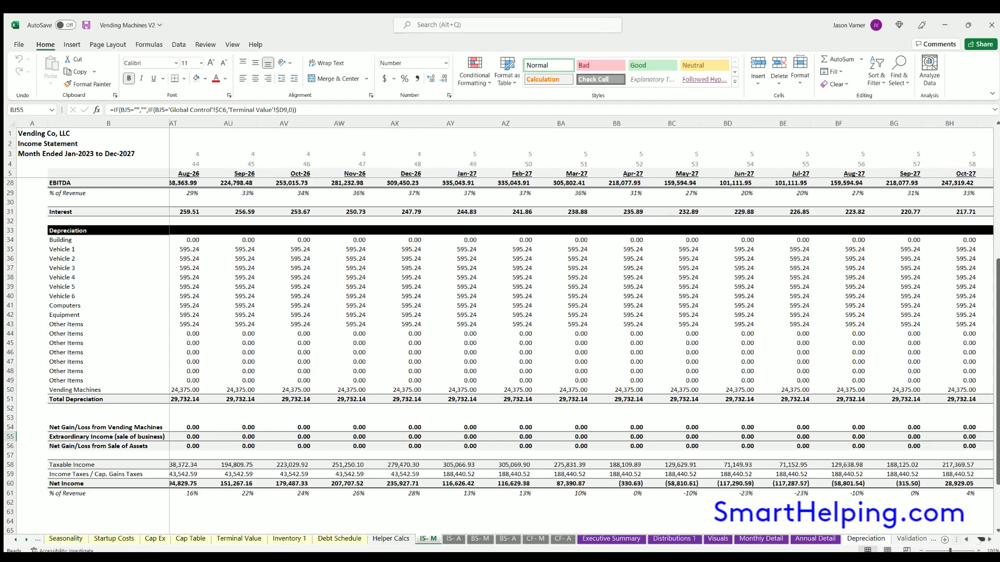
Scroll through the annual income statement (IS-A)
click(453, 539)
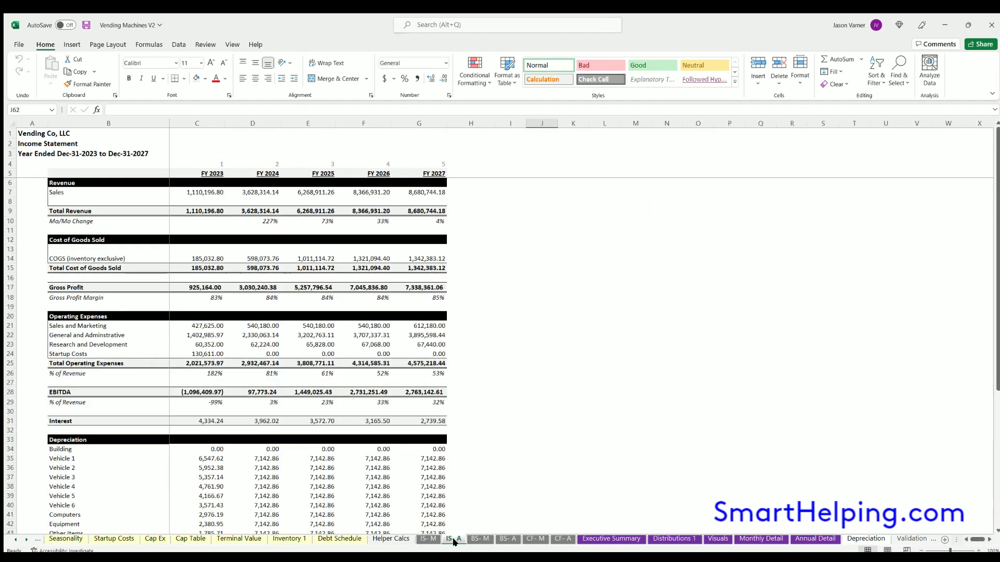
scroll(195, 350, down, 11)
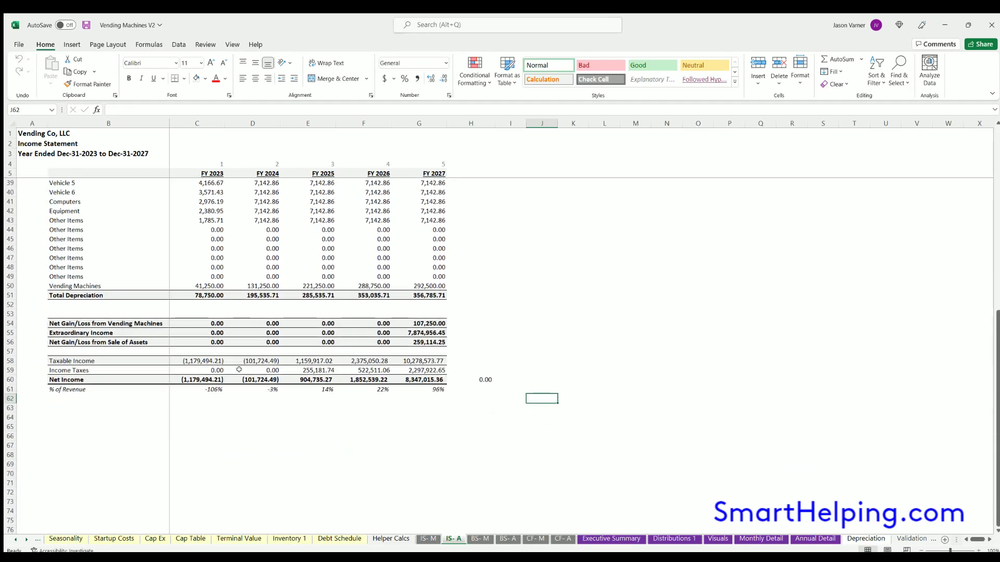
scroll(239, 370, up, 11)
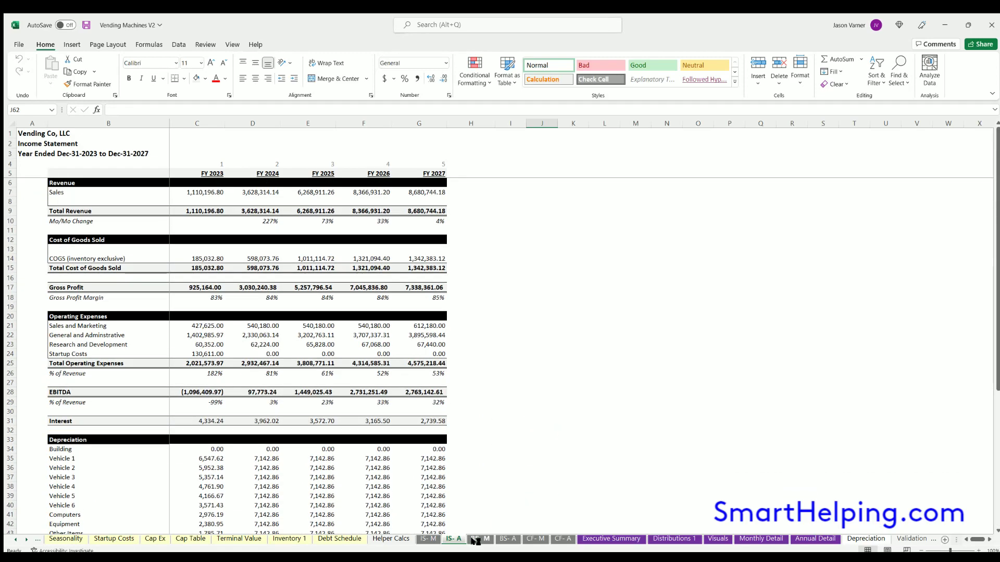
On BS-M, inspect Jan-23 cash, the building asset formula, and vehicle, equipment and vending machine values
click(479, 539)
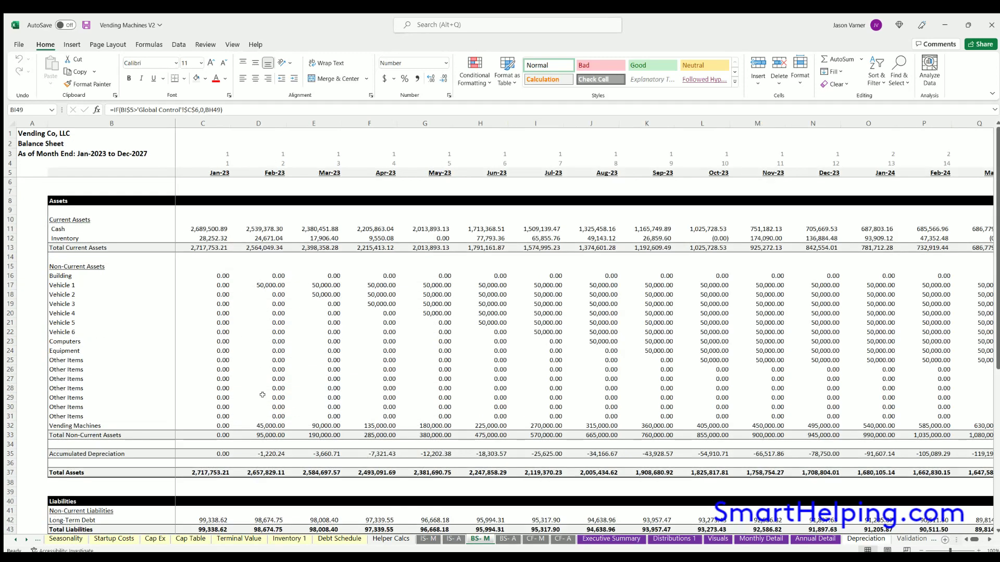
click(204, 228)
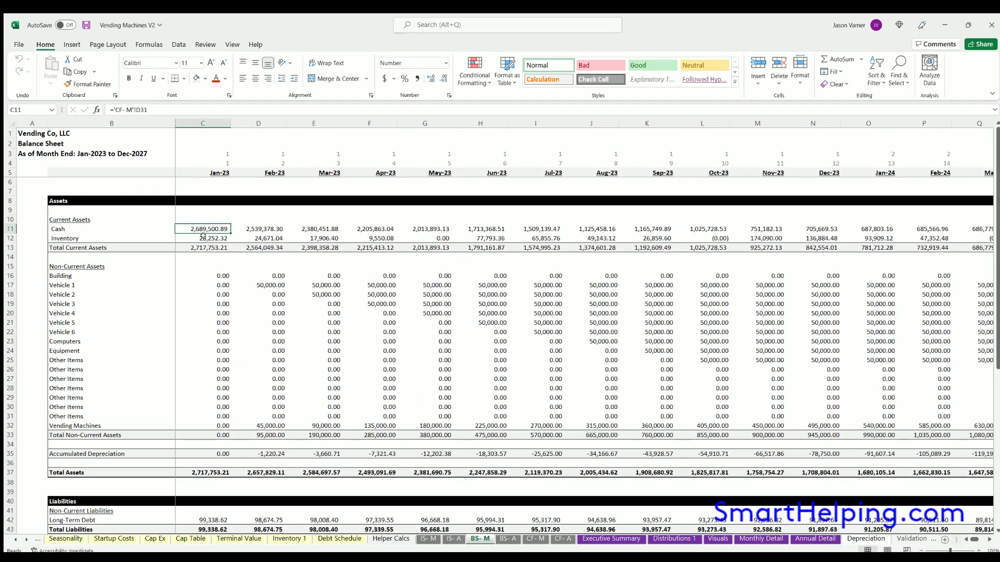
click(217, 275)
drag(274, 284, 526, 416)
drag(219, 425, 493, 425)
scroll(236, 356, down, 4)
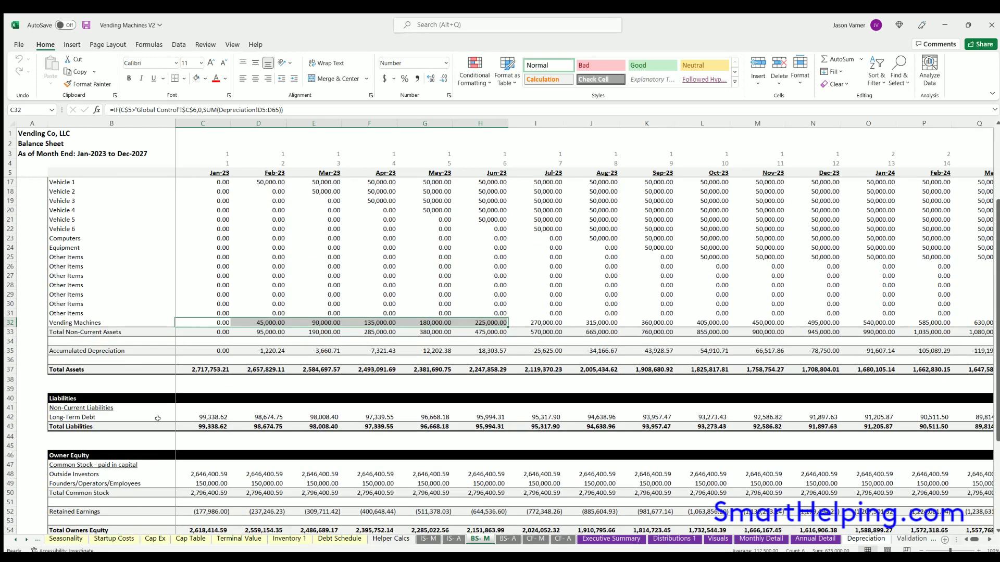
click(16, 539)
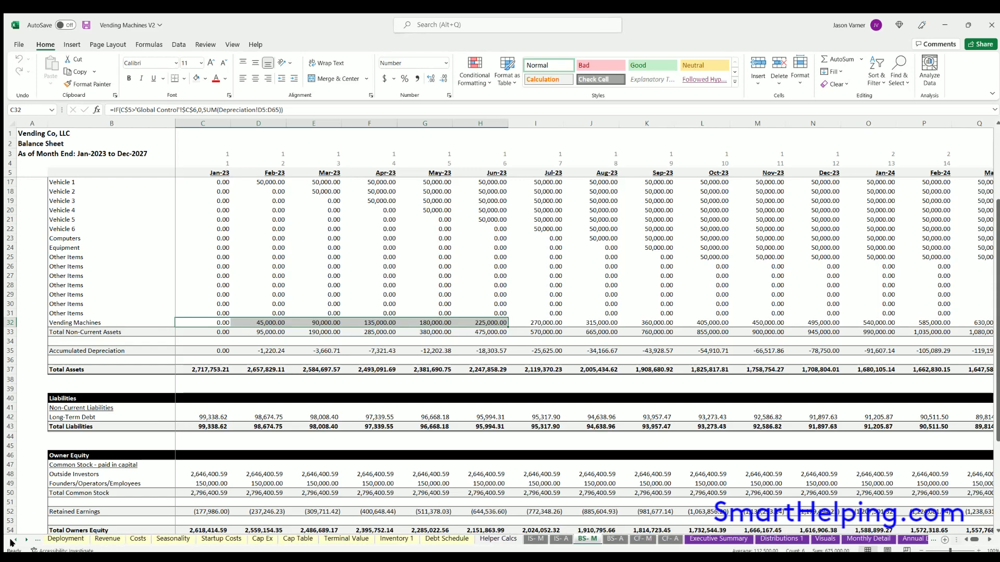
Review the Deployment sheet's machine counts per type, briefly checking the Revenue sheet
click(150, 539)
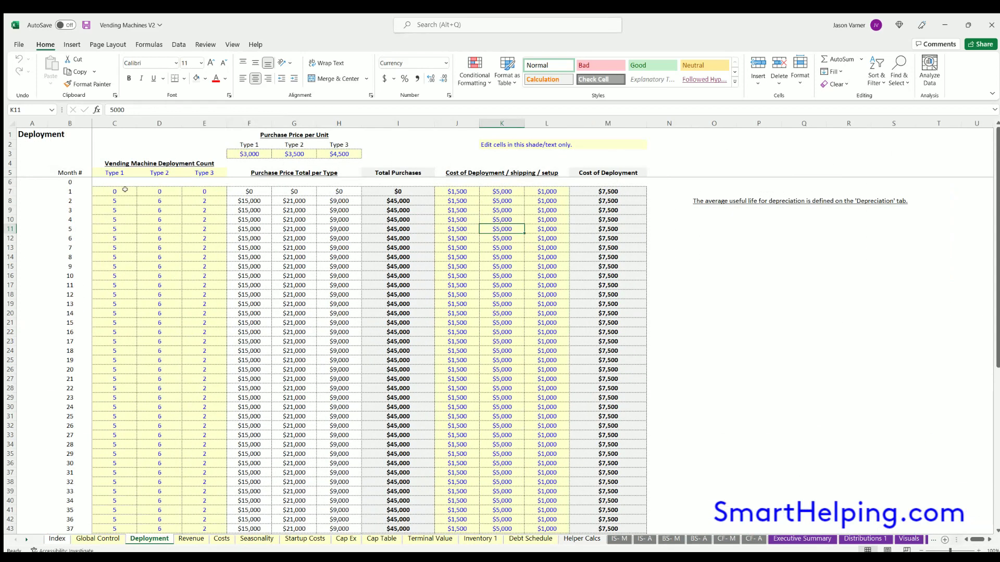
drag(109, 188, 208, 359)
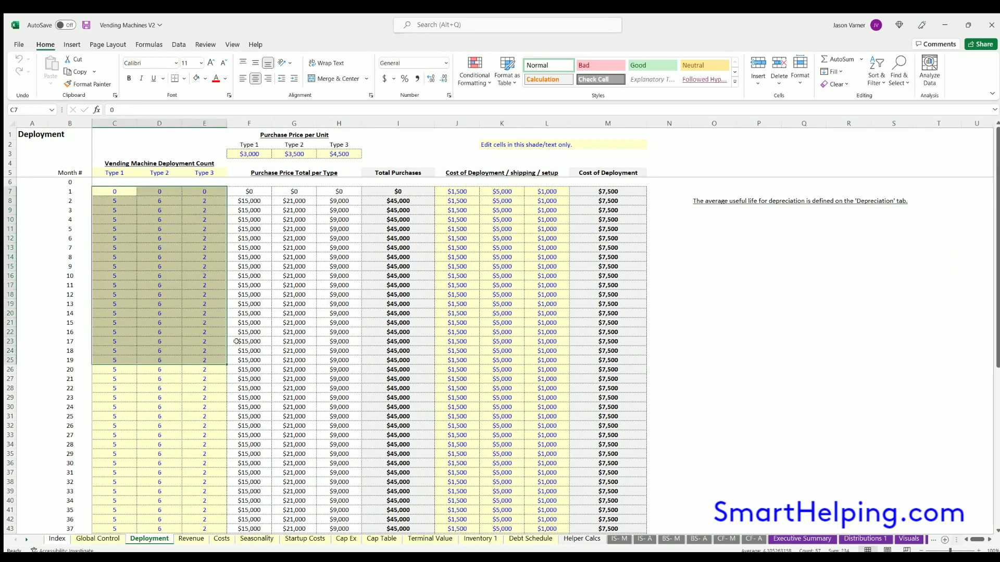
click(190, 539)
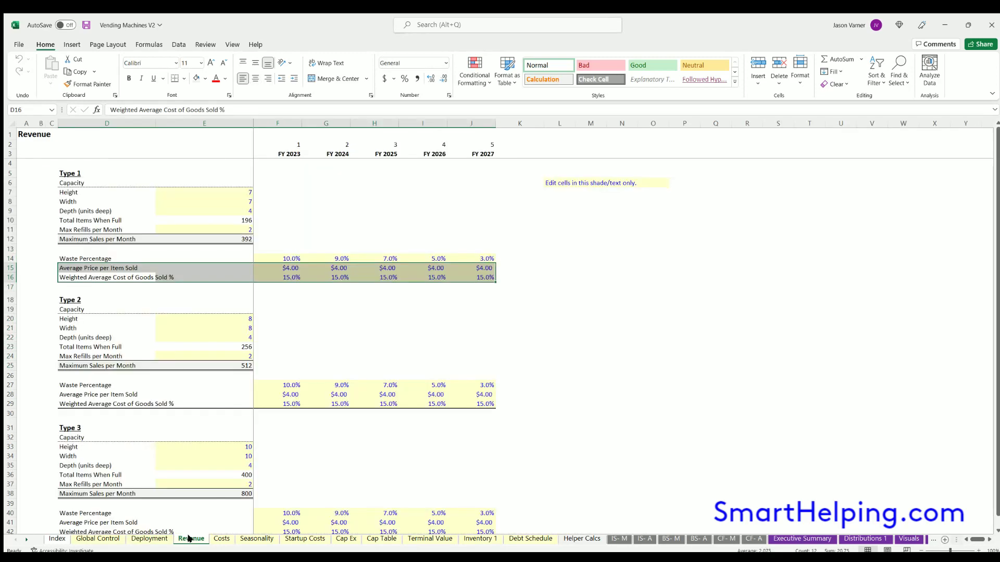
click(151, 539)
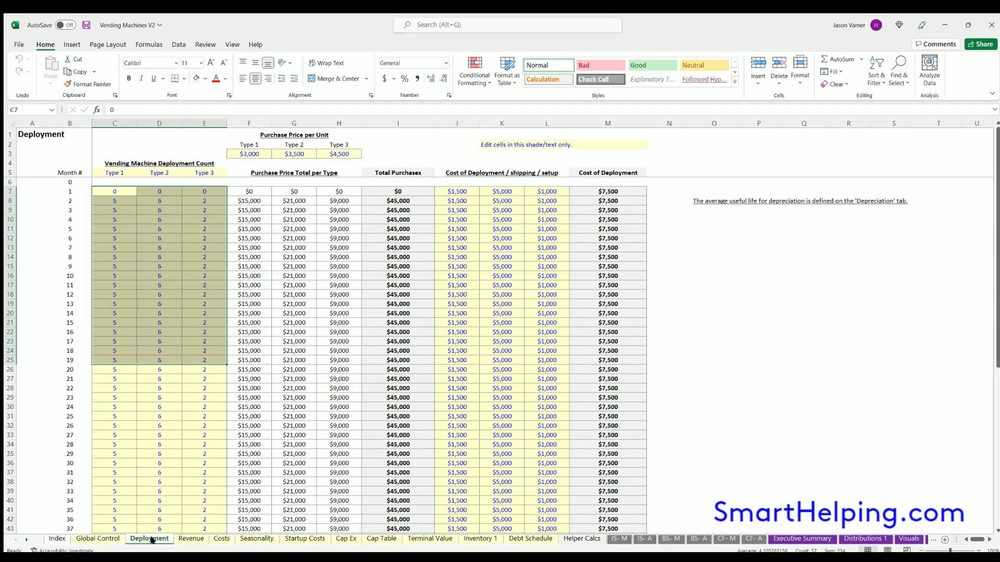
Highlight the Type 1–3 purchase prices, monthly deployment counts, and deployment, shipping and setup costs
drag(260, 152, 292, 154)
click(126, 190)
drag(150, 195, 200, 338)
drag(249, 152, 319, 151)
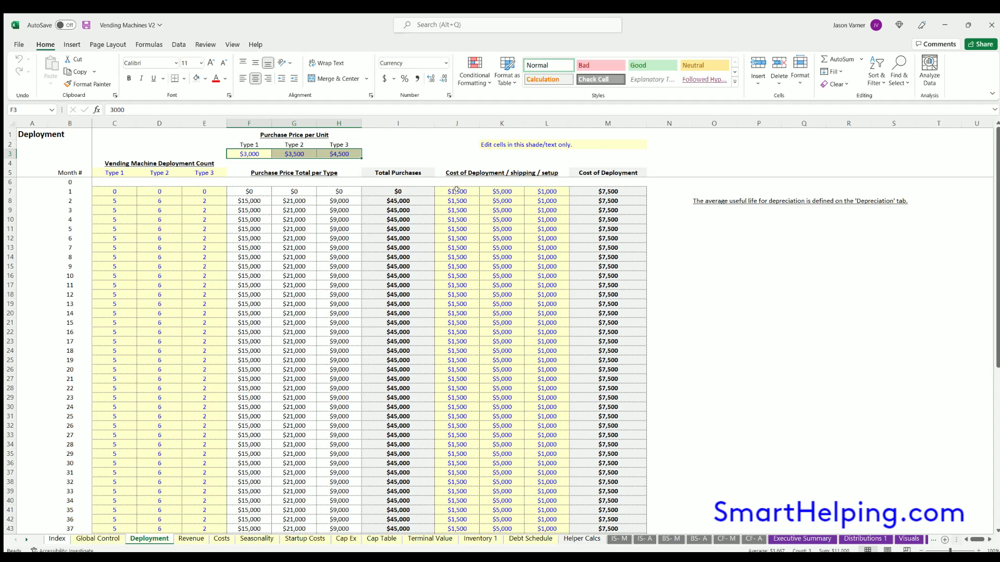
drag(457, 190, 546, 269)
drag(112, 190, 204, 325)
click(160, 250)
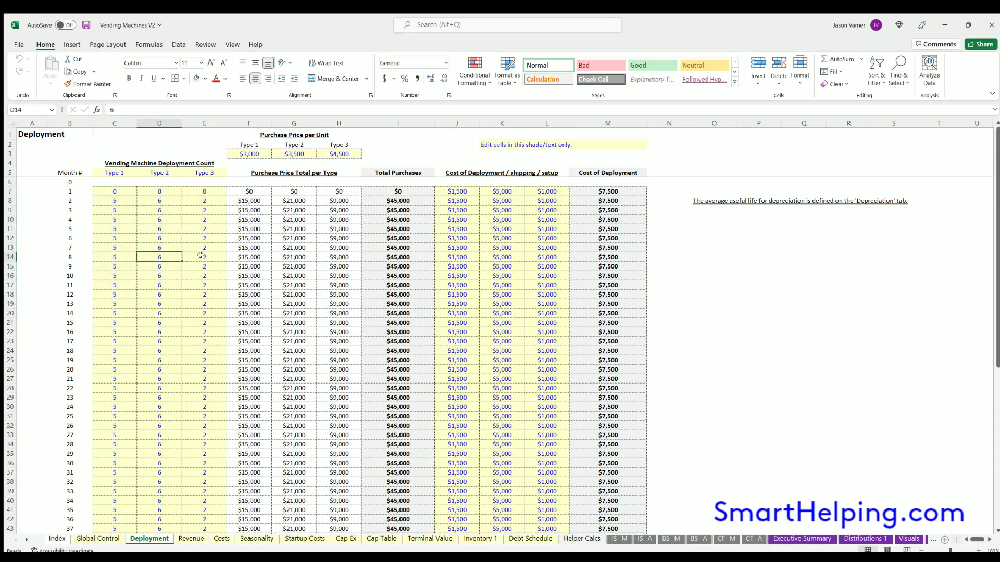
click(196, 252)
click(198, 276)
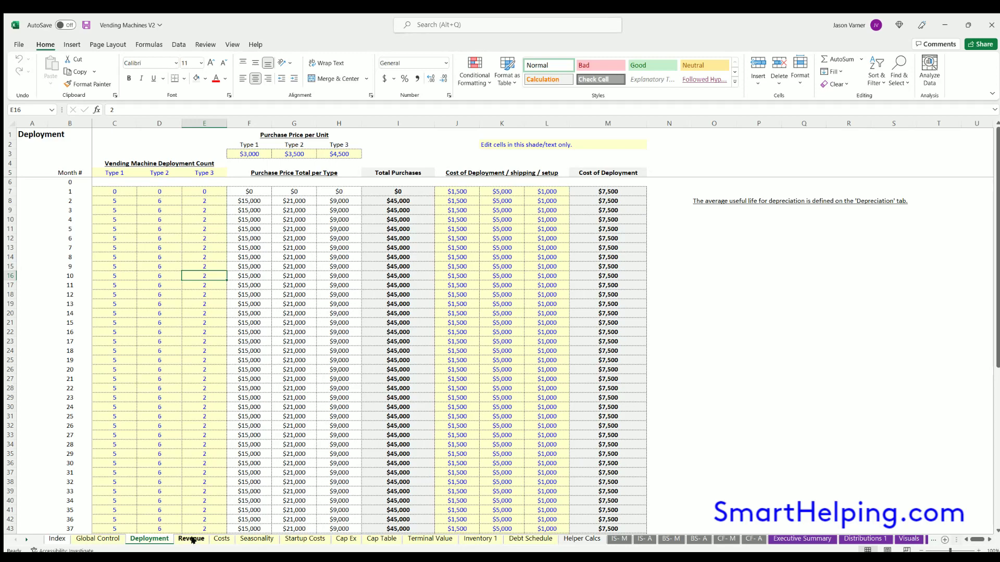
On Cost Schedules, step through the Founder & CEO and CFO G&A costs from FY 2023 to FY 2027
click(221, 539)
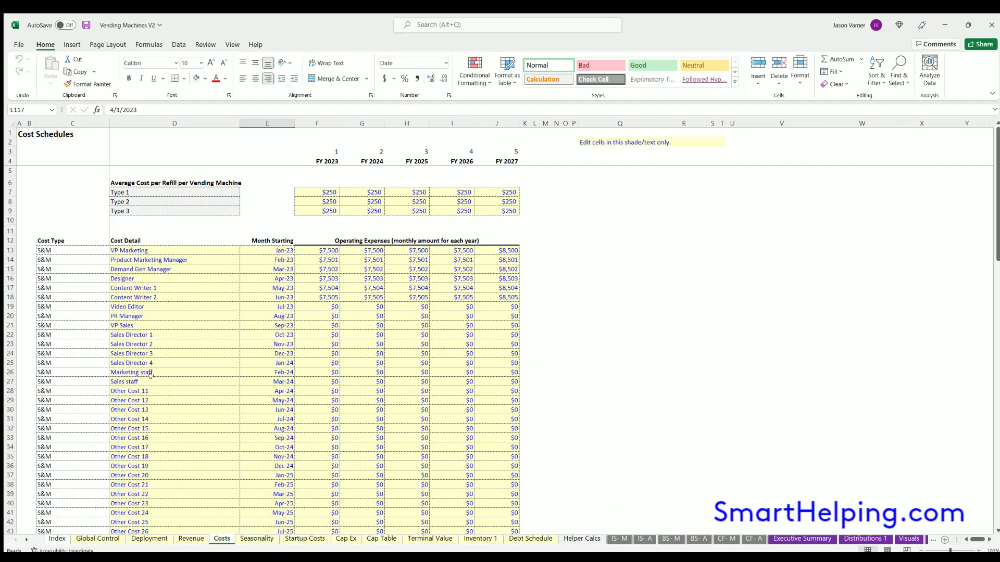
scroll(150, 375, down, 11)
click(143, 246)
key(Down)
key(Down)
key(Down)
click(319, 244)
key(Down)
key(Right)
key(Right)
key(Right)
key(Right)
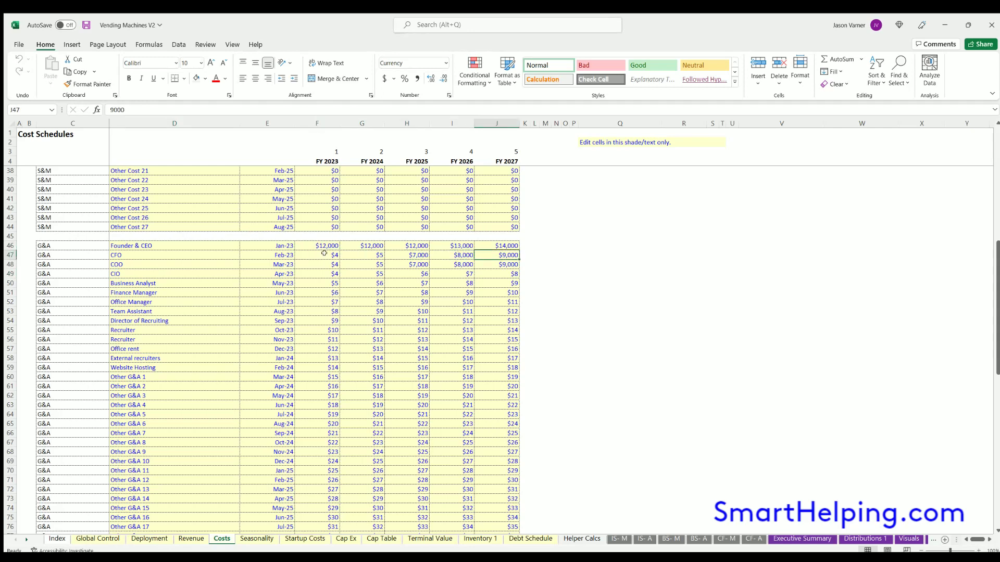
Flip through the Seasonality, Terminal Value and Inventory 1 sheets to the Debt Schedule
click(257, 538)
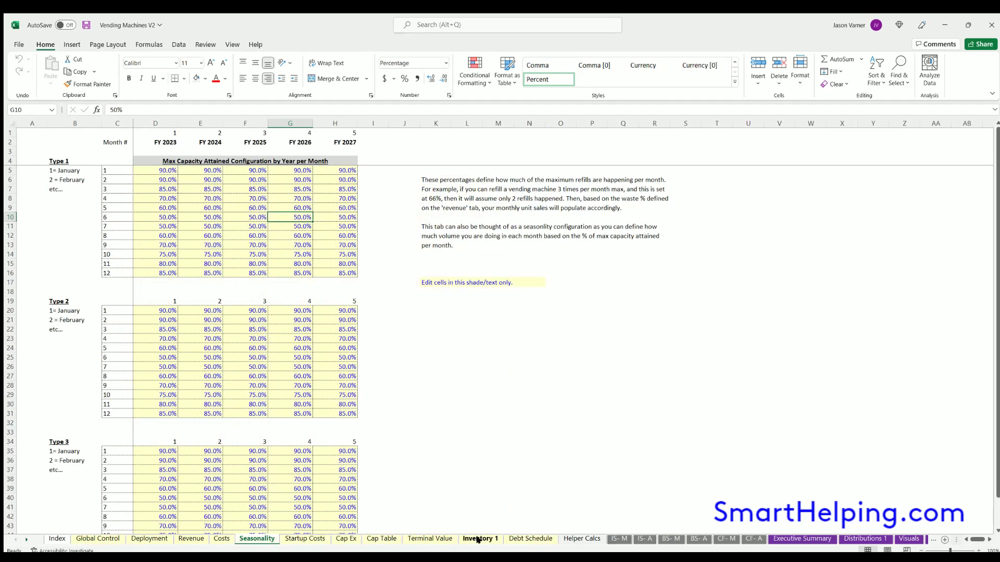
click(430, 539)
click(475, 539)
click(527, 539)
On the monthly Balance Sheet, inspect the Jan-23 and Feb-23 accumulated depreciation formulas
click(615, 538)
click(670, 539)
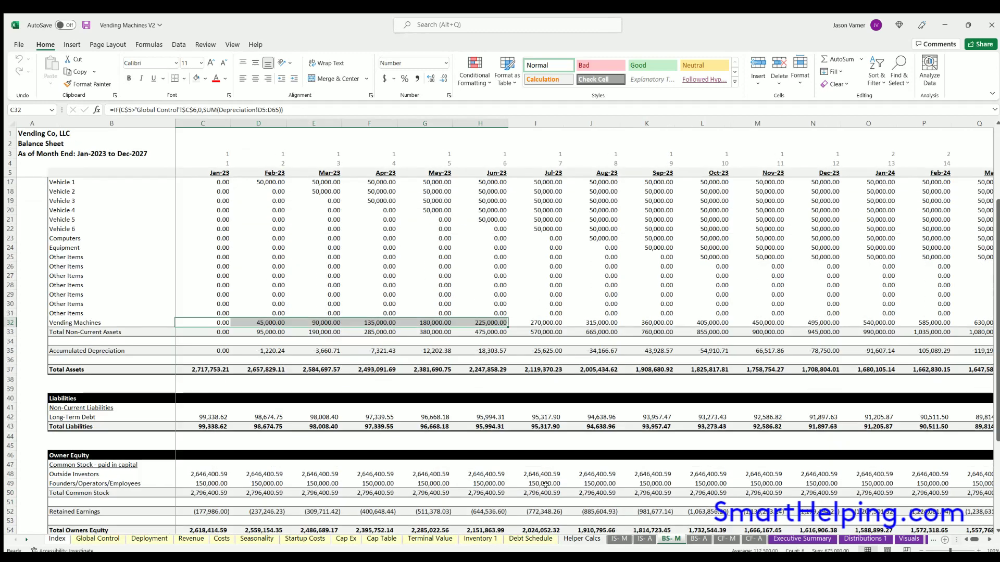
click(221, 349)
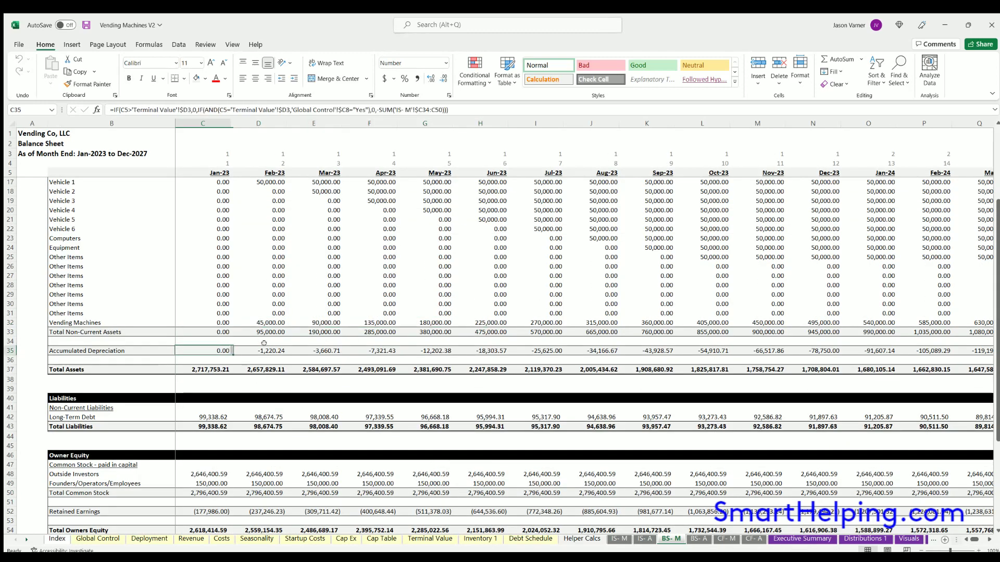
click(264, 349)
drag(971, 540, 981, 539)
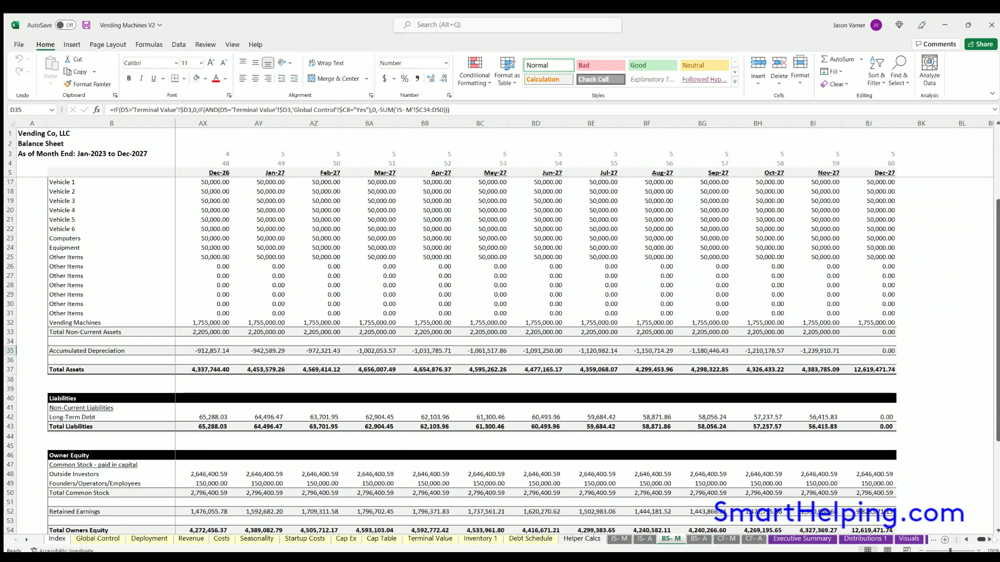
scroll(737, 409, down, 4)
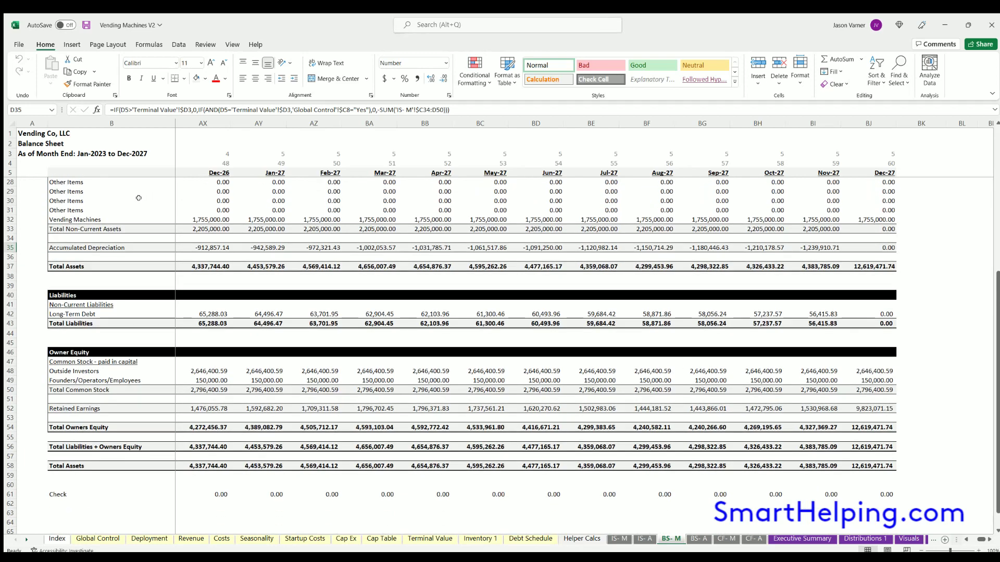
Check the Dec-26 Total Assets, Long-Term Debt, investor, founder, retained earnings and equity totals, plus the balance check
click(197, 266)
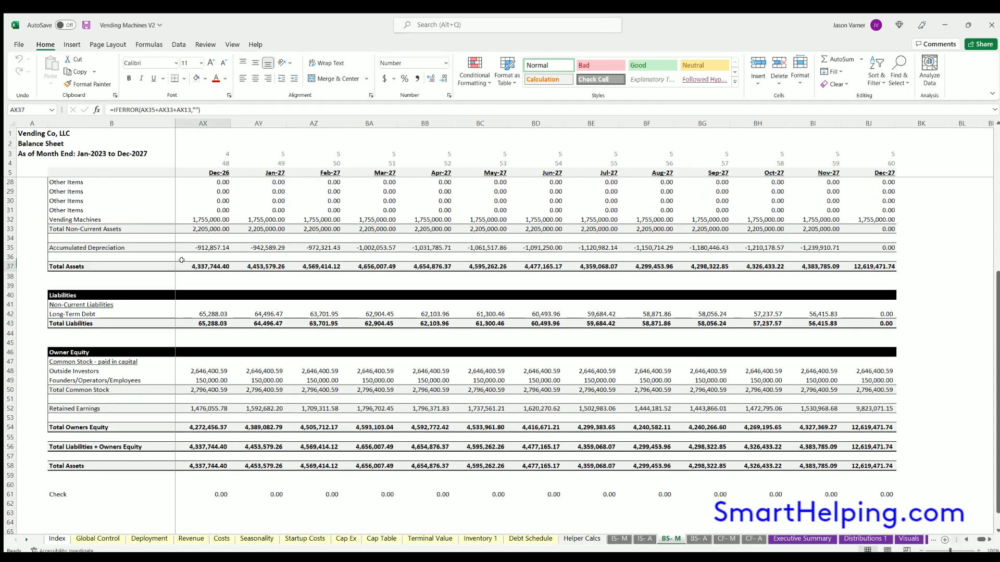
click(209, 311)
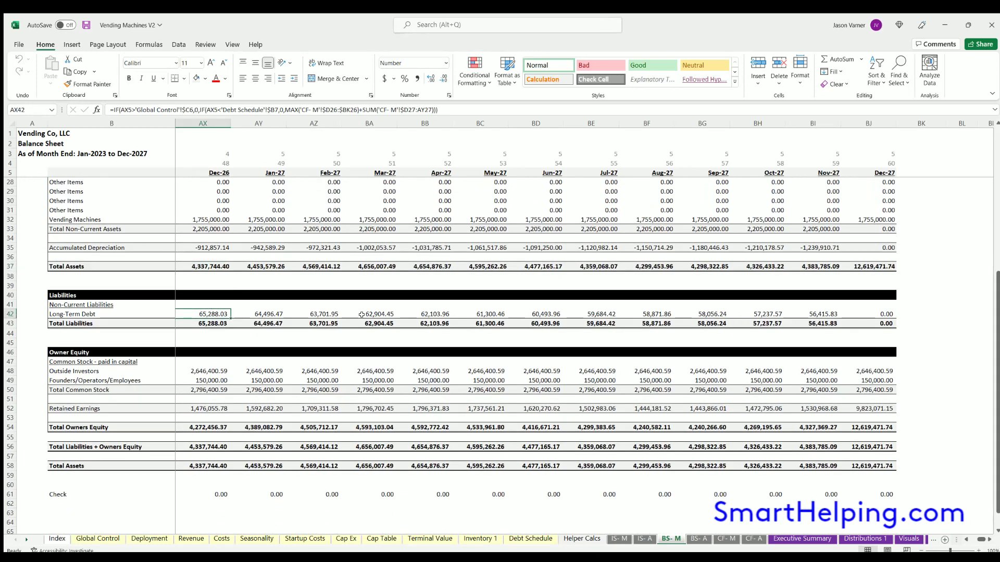
click(212, 372)
click(203, 380)
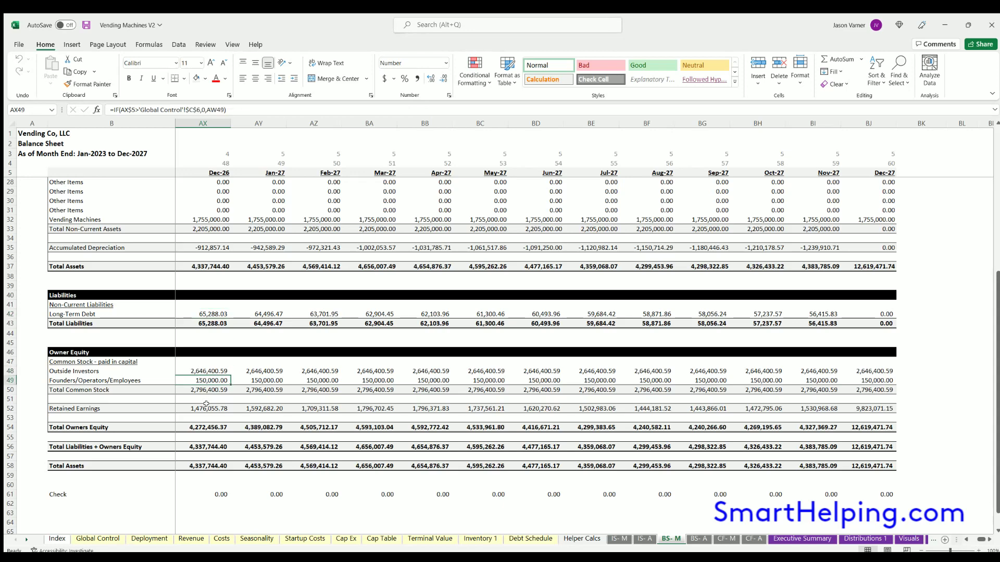
click(206, 404)
click(212, 424)
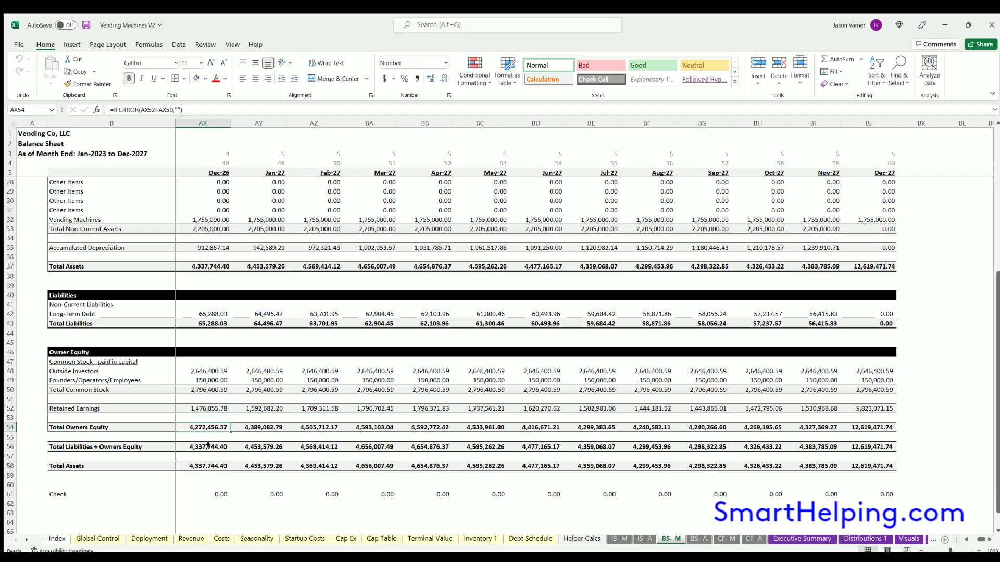
click(207, 446)
click(208, 465)
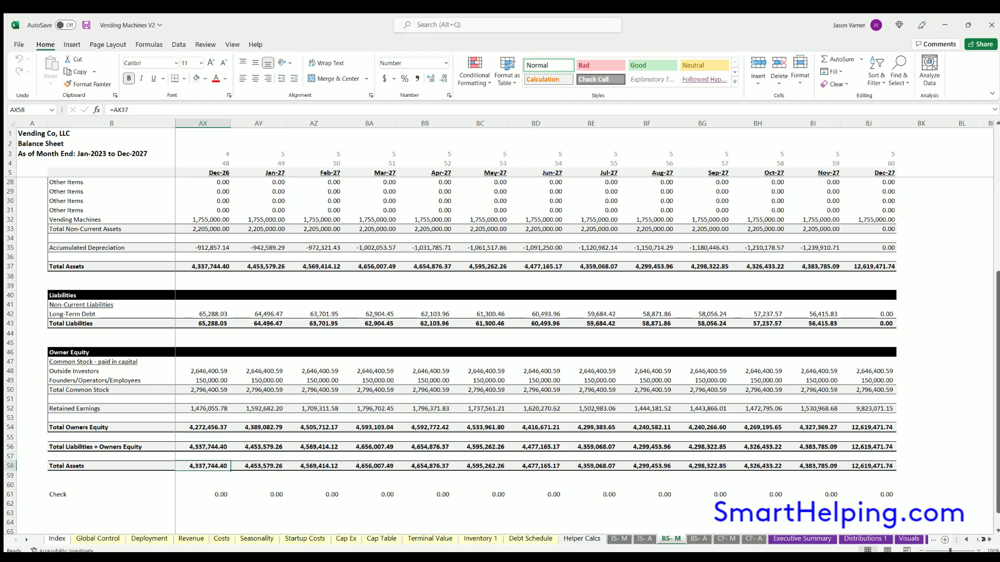
scroll(264, 213, left, 15)
scroll(264, 213, up, 8)
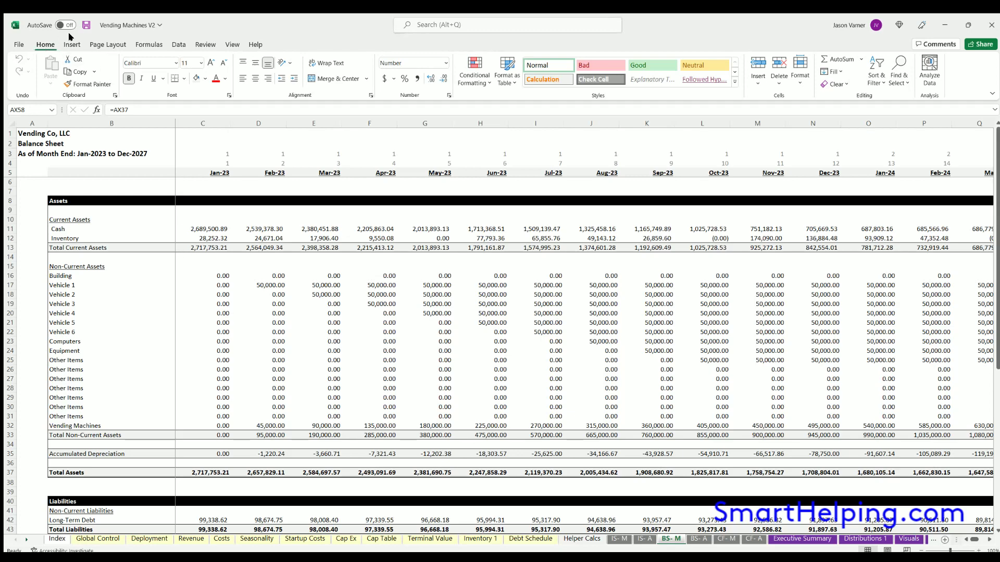
Save the workbook, scan the annual balance sheet, and move on to the monthly cash flow statement
click(86, 25)
key(ctrl+Page_Down)
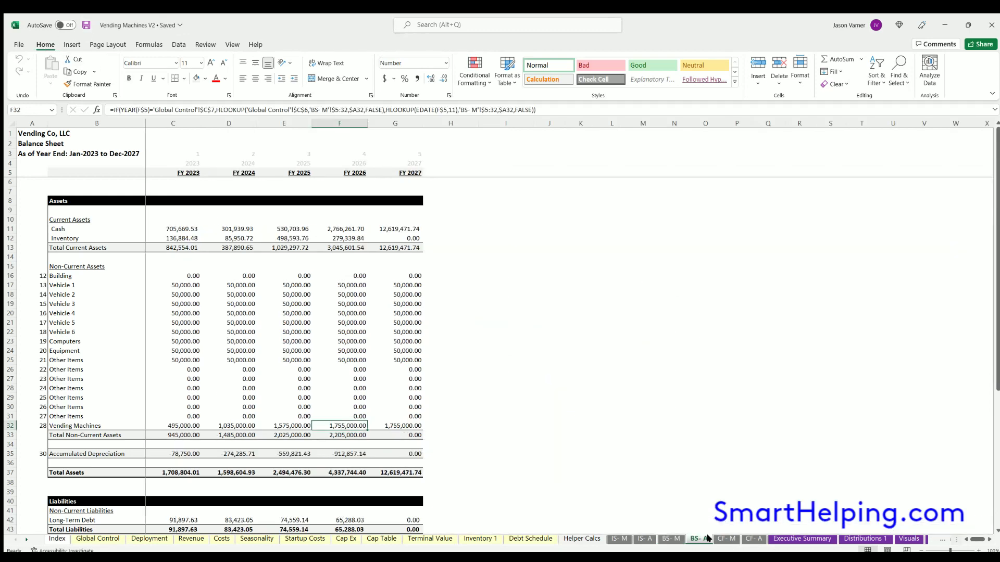
scroll(353, 361, down, 7)
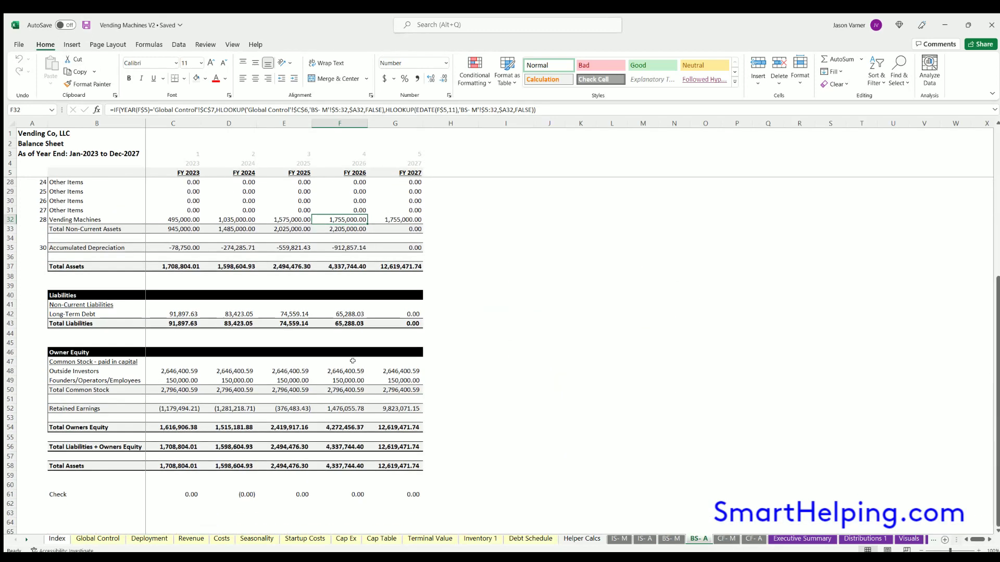
scroll(353, 360, up, 7)
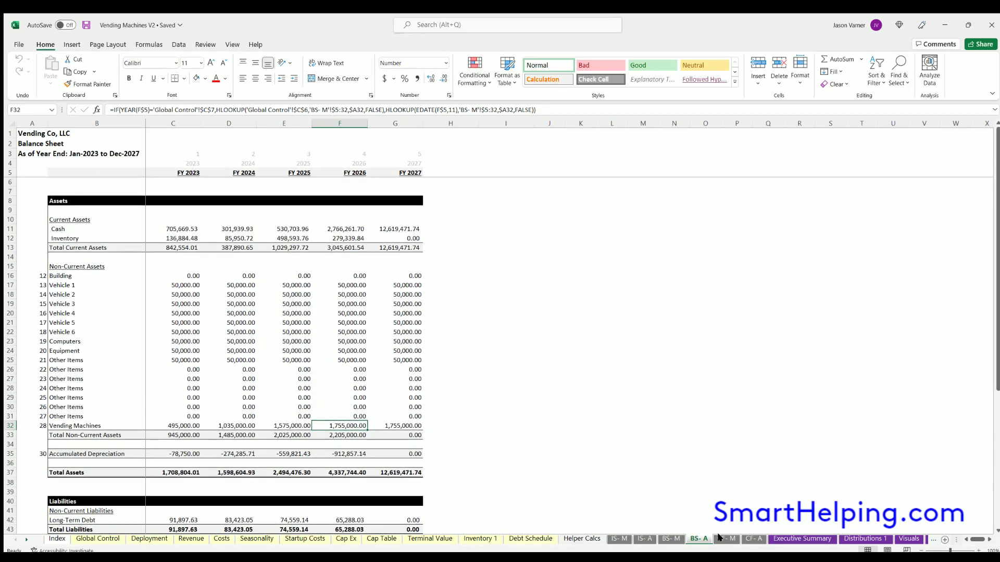
click(721, 538)
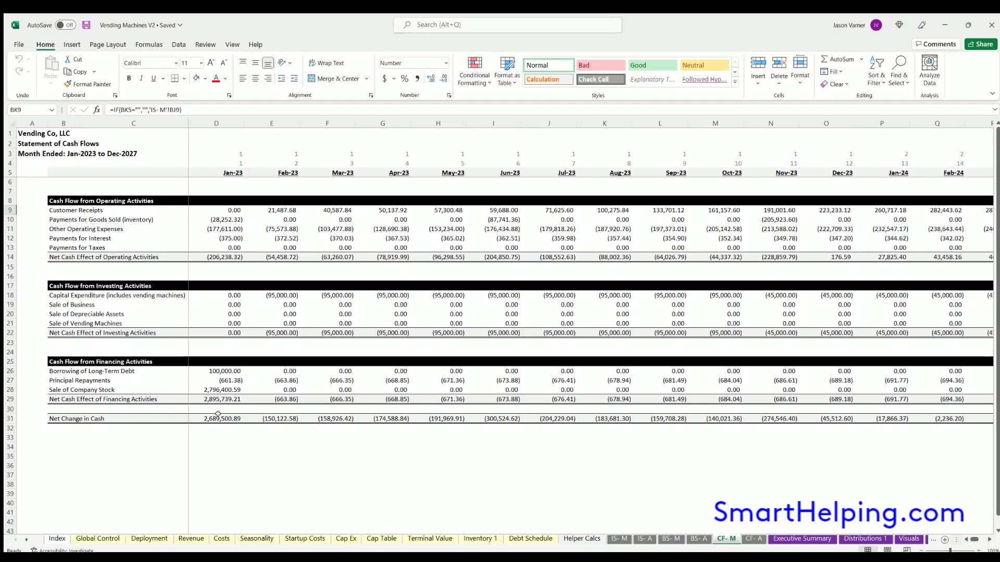
mouse_move(970, 540)
mouse_down()
mouse_move(980, 540)
mouse_move(953, 541)
mouse_up()
Pass the annual cash flow statement and bring up the Executive Summary's Total Revenue and EBITDA charts
click(753, 538)
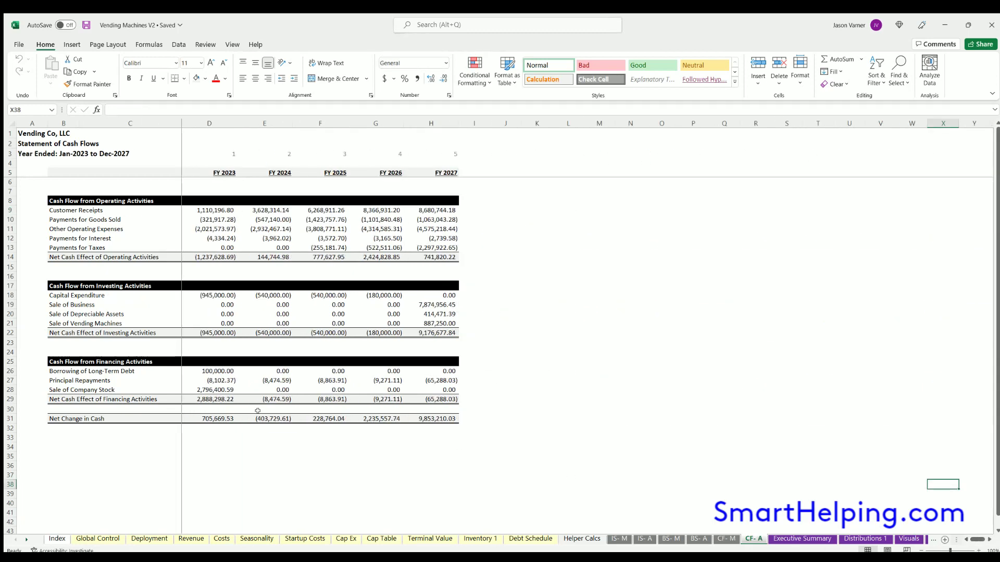
click(802, 538)
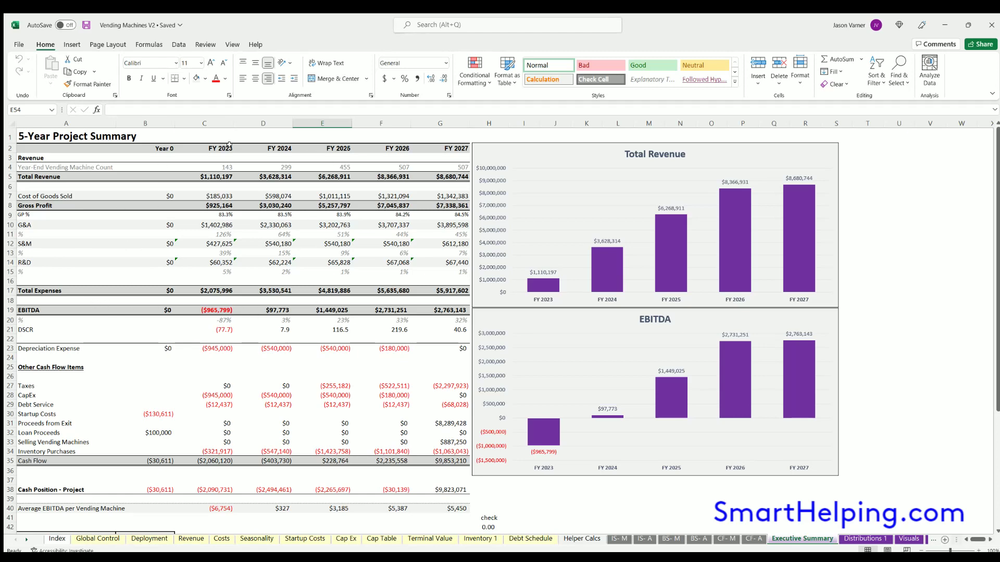
scroll(103, 276, down, 4)
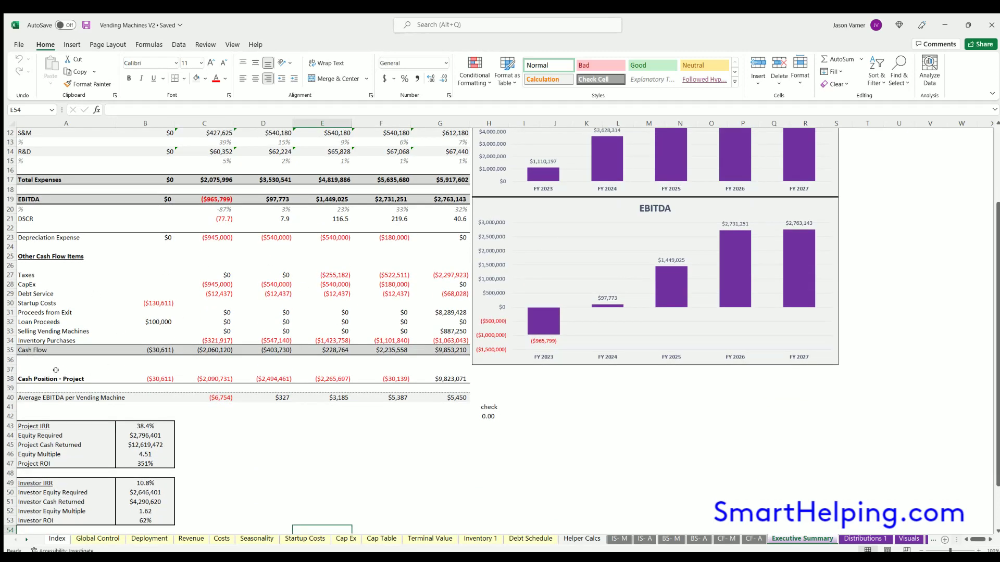
scroll(212, 394, down, 4)
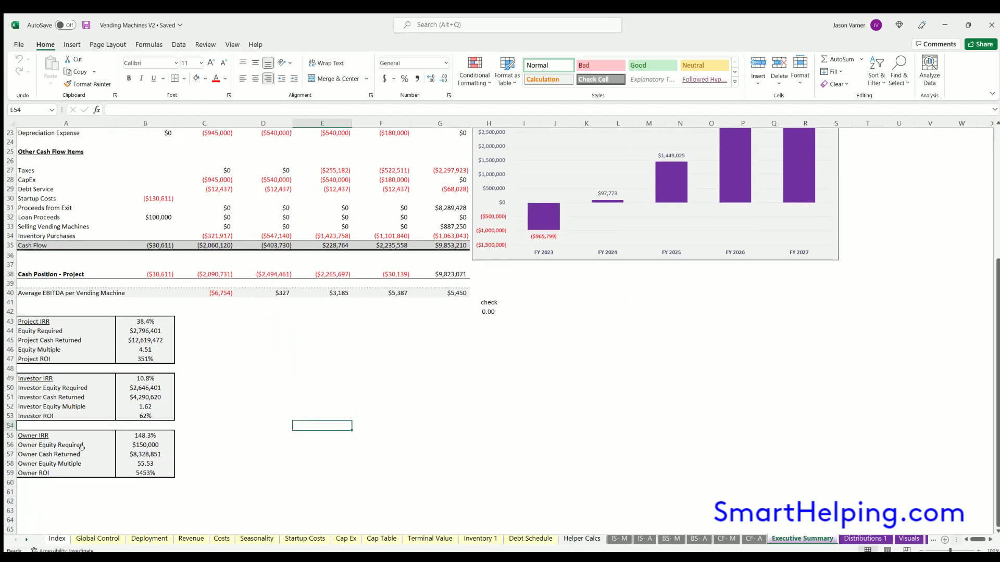
scroll(747, 343, up, 8)
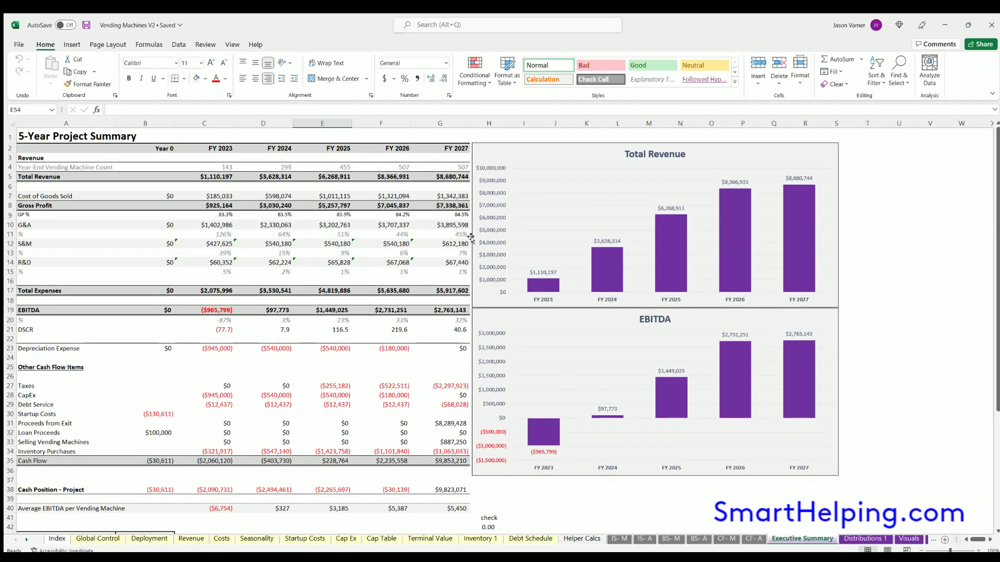
On Distributions 1, check the 10.00% discount rate, Project PV formula, and Investor and Owner cash flow blocks
click(846, 540)
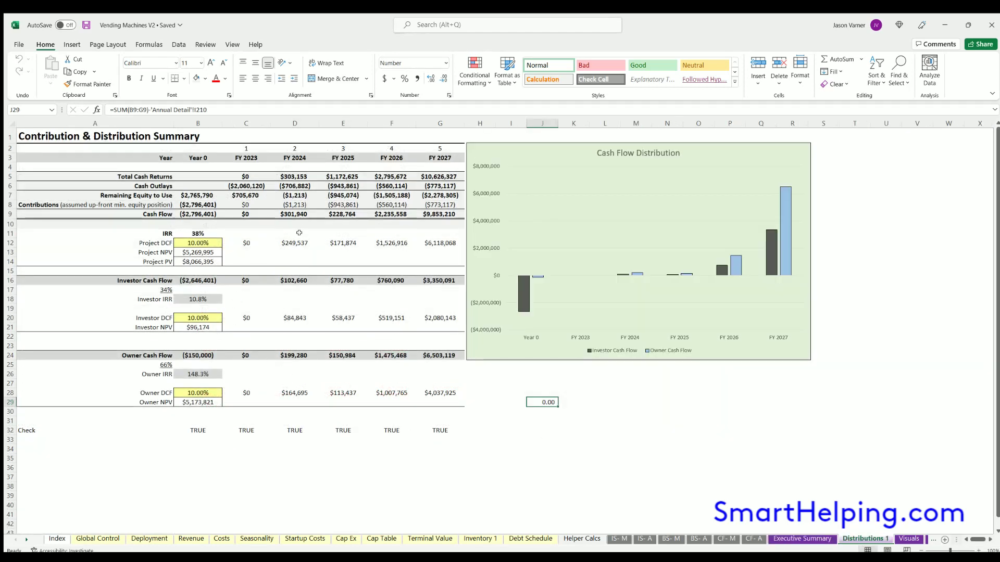
click(198, 242)
click(198, 261)
drag(149, 281, 440, 327)
drag(131, 355, 440, 402)
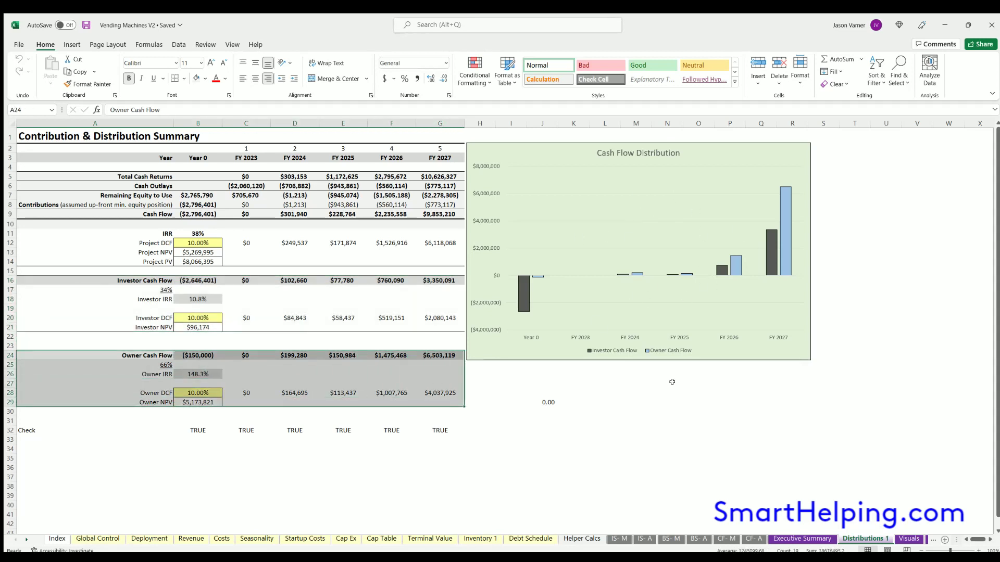
click(706, 421)
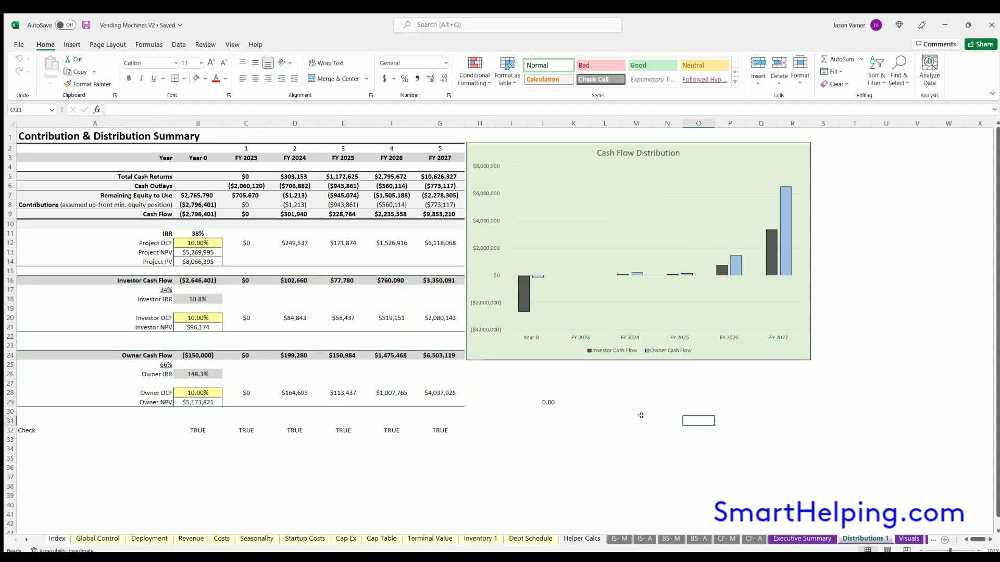
Scroll through the Visuals sheet's financial performance and vending machine deployment charts and back
click(909, 538)
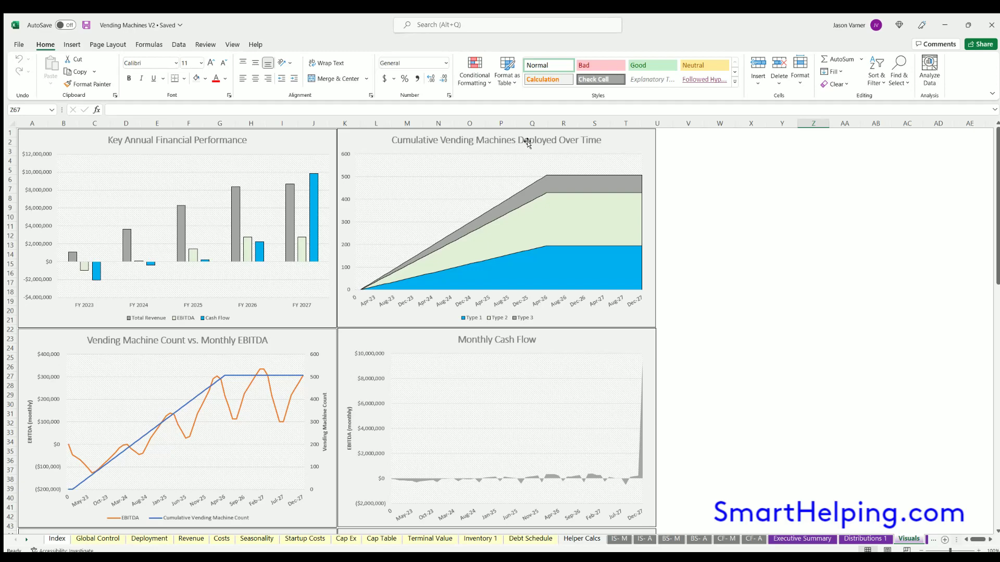
scroll(508, 229, down, 4)
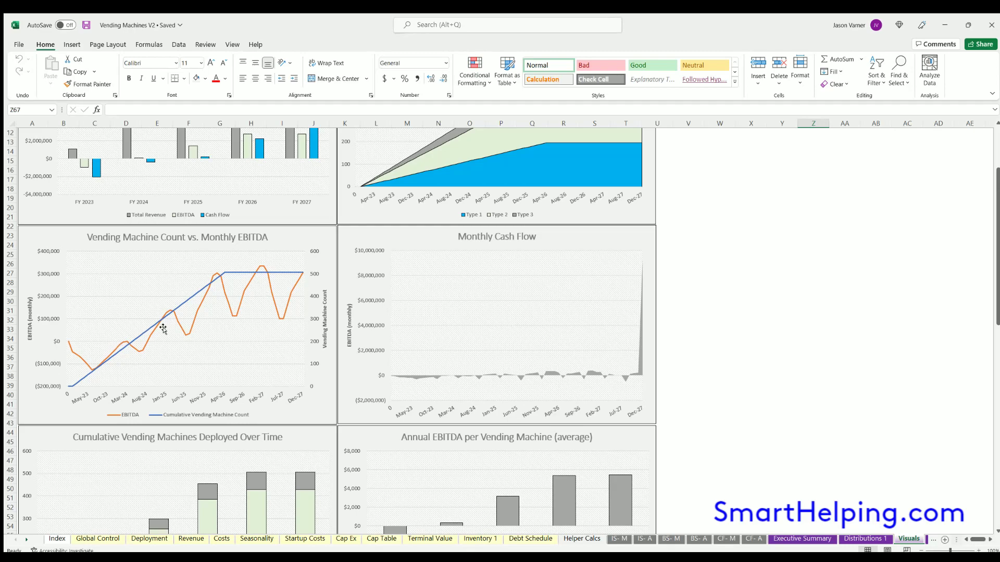
scroll(296, 285, down, 7)
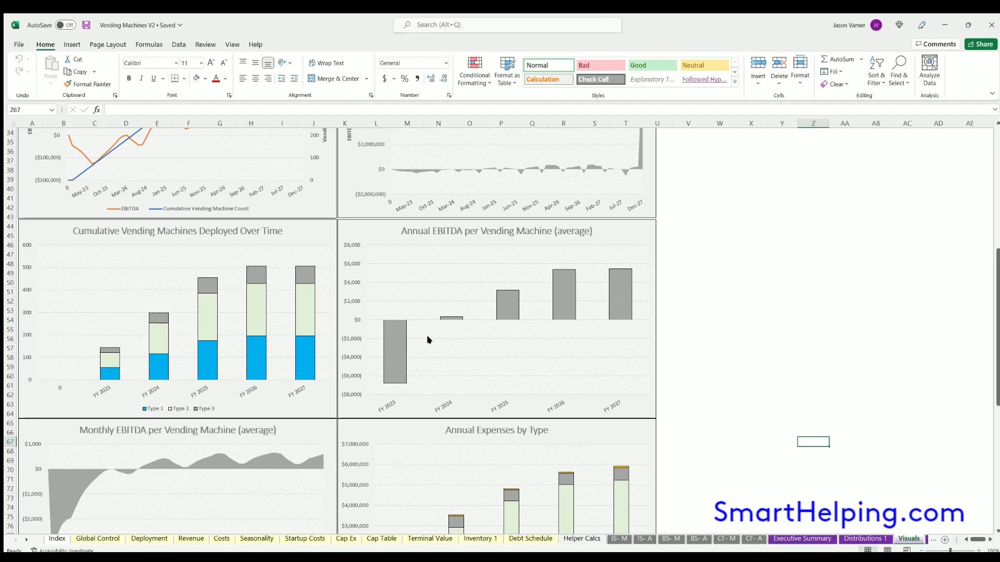
scroll(494, 294, down, 4)
scroll(494, 295, down, 4)
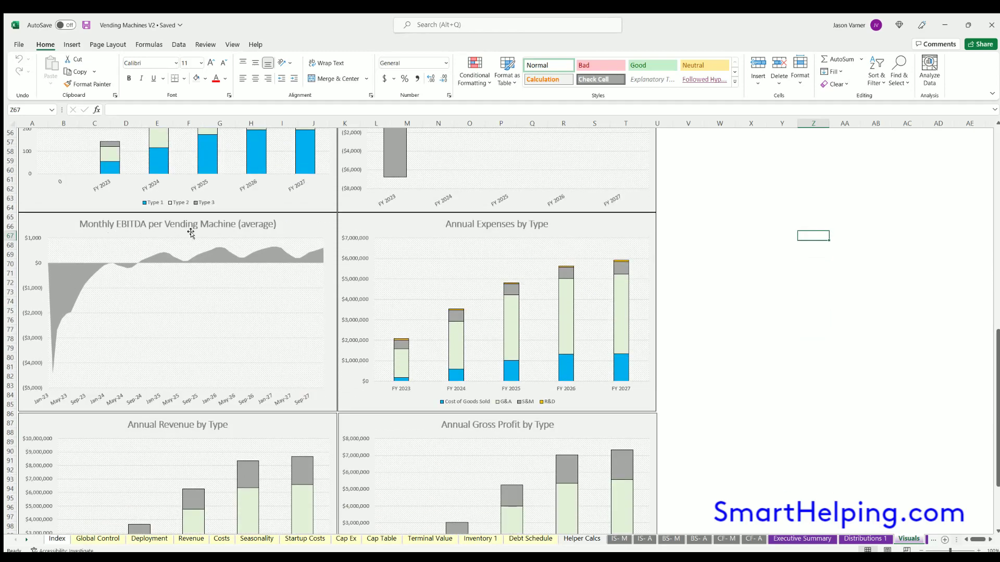
scroll(119, 326, down, 7)
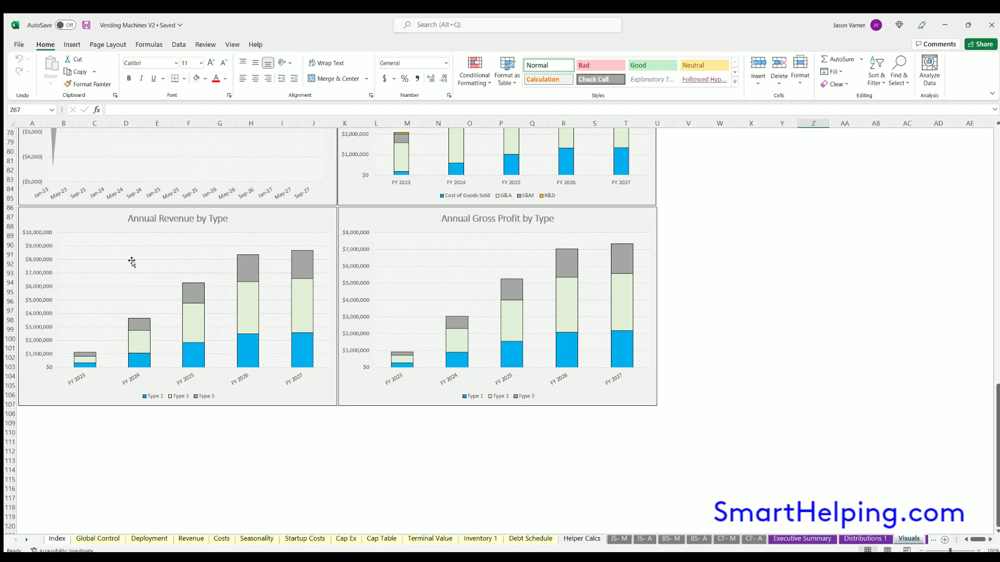
scroll(181, 350, up, 20)
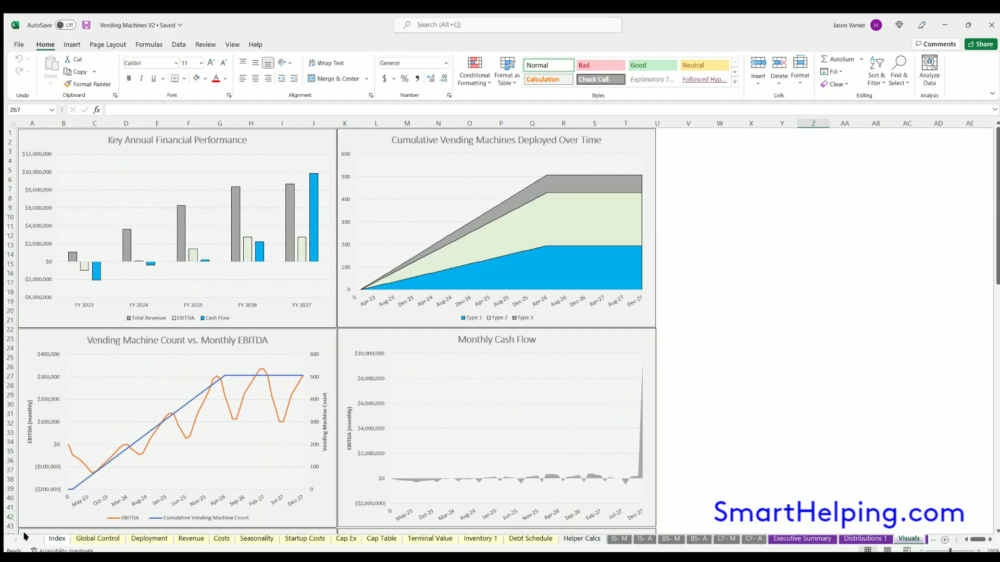
scroll(521, 539, down, 4)
On Monthly Detail, inspect the Type 1 and Type 2 deployment formulas for Jan-23 to Mar-23
click(786, 539)
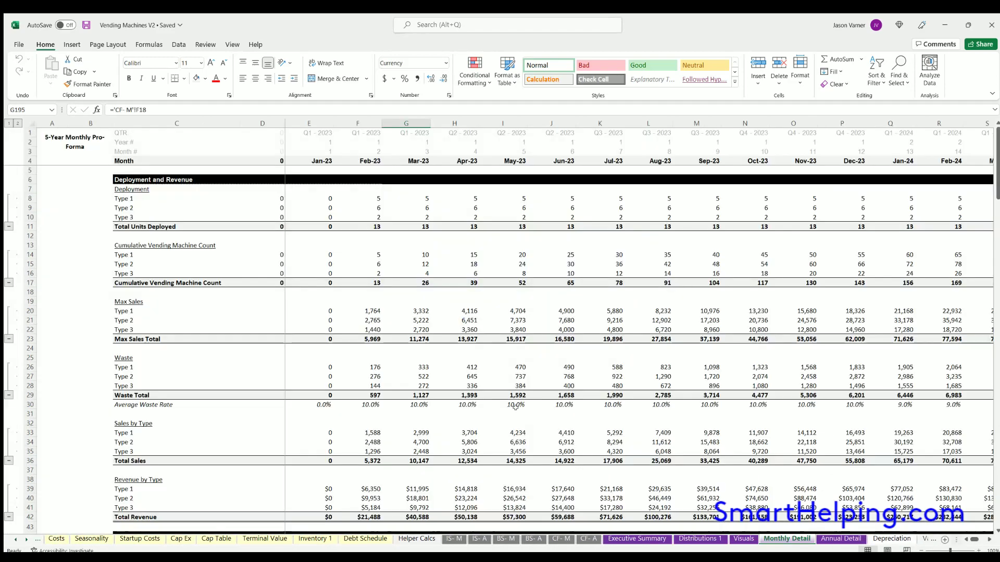
click(322, 202)
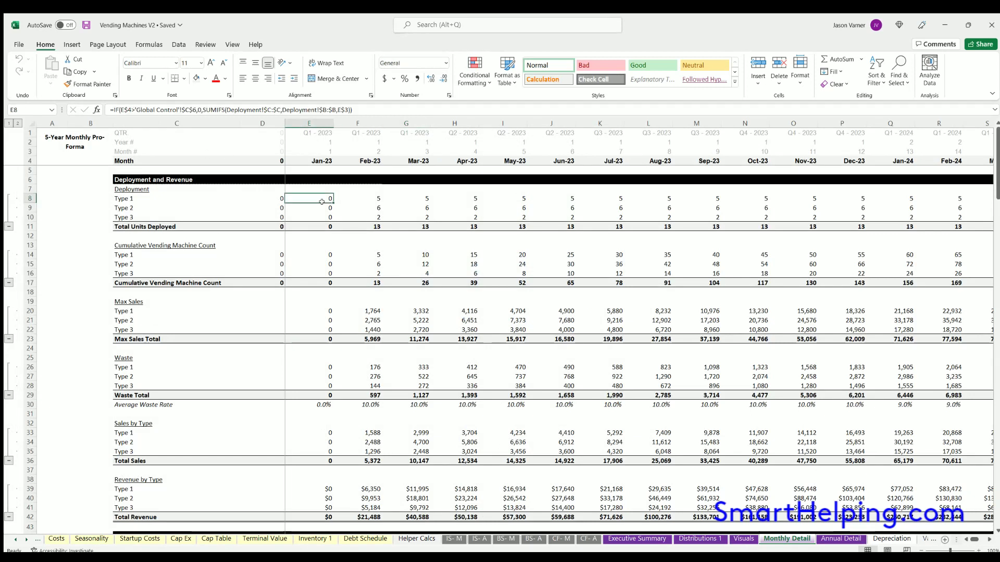
click(376, 206)
click(403, 210)
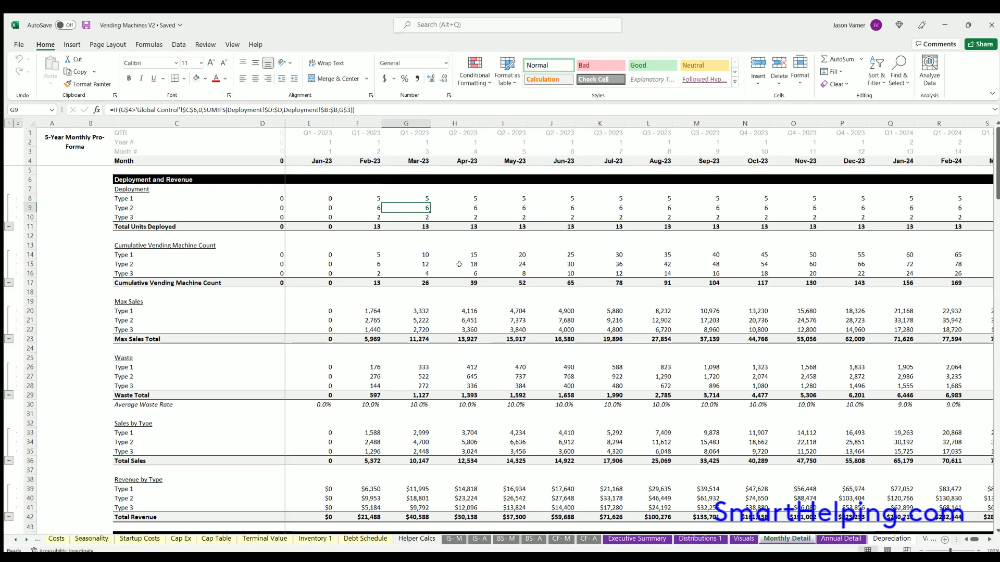
Scroll the monthly pro-forma down to row 181 and back, then view the Annual Detail pro-forma
scroll(460, 264, down, 4)
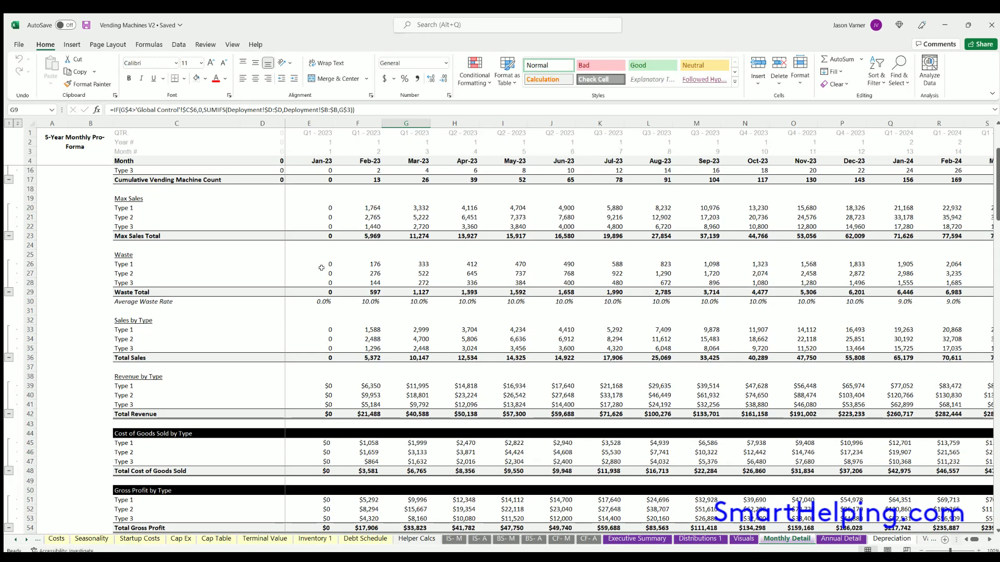
scroll(399, 341, down, 4)
scroll(403, 287, down, 4)
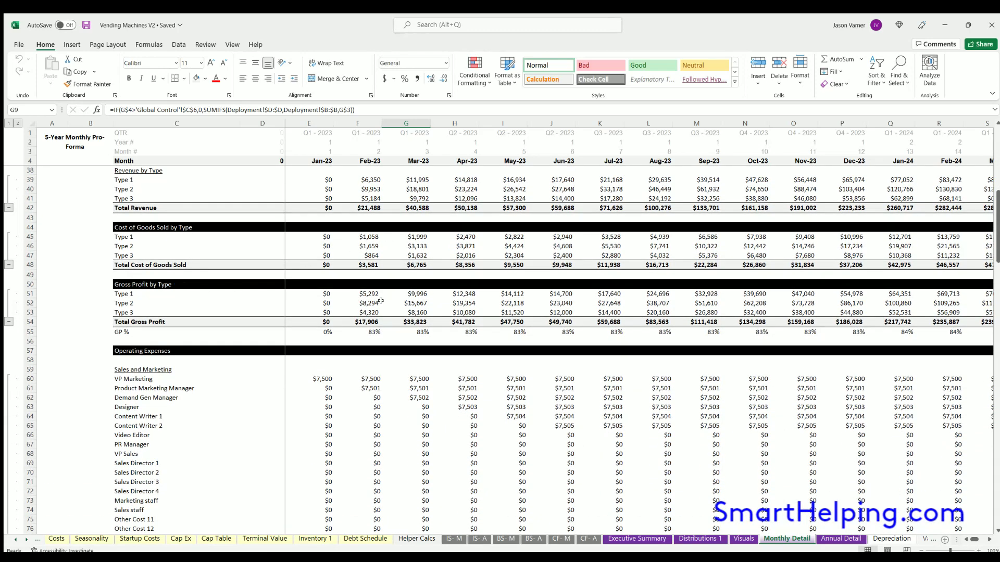
scroll(381, 301, down, 20)
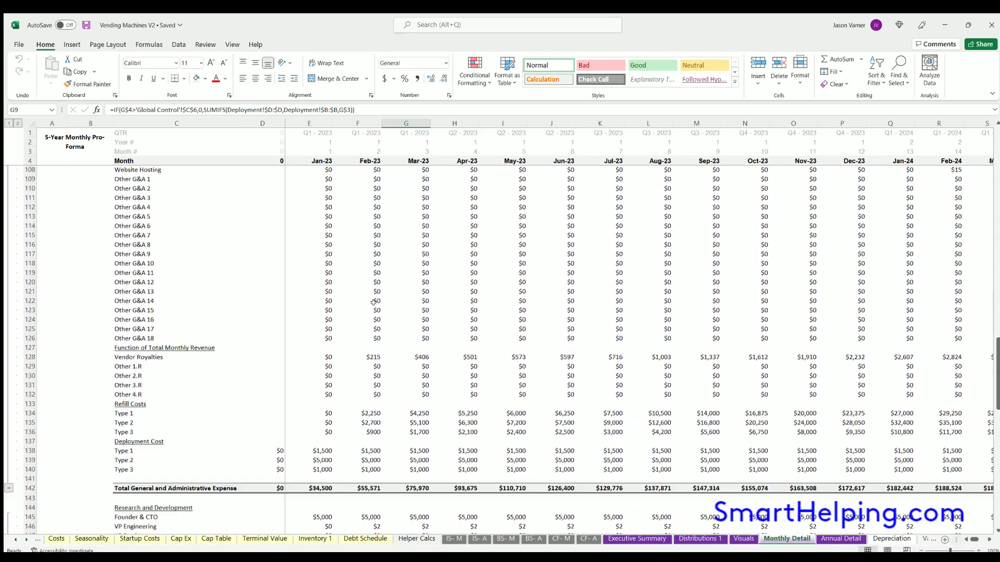
scroll(373, 302, down, 1)
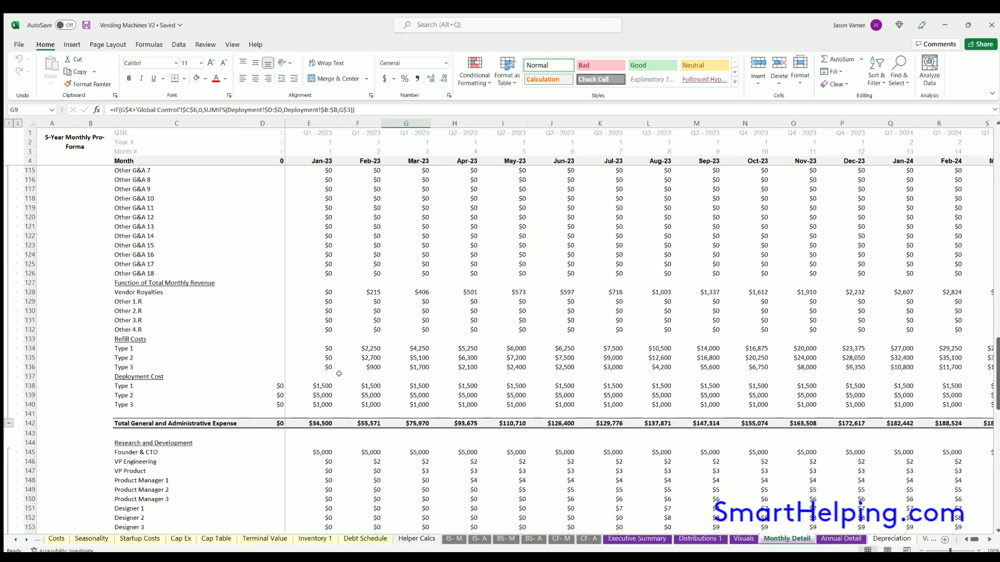
scroll(411, 347, down, 7)
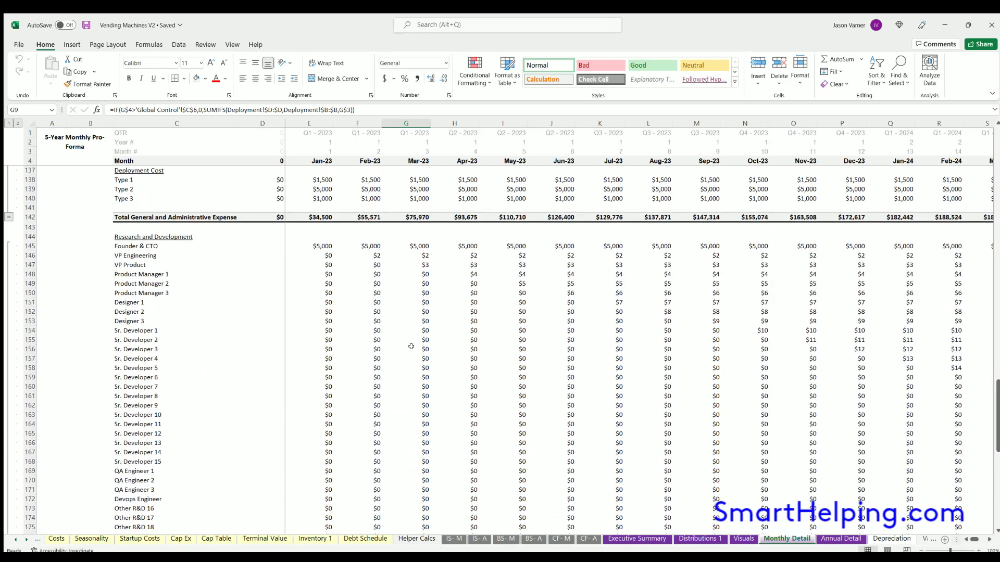
scroll(288, 270, down, 11)
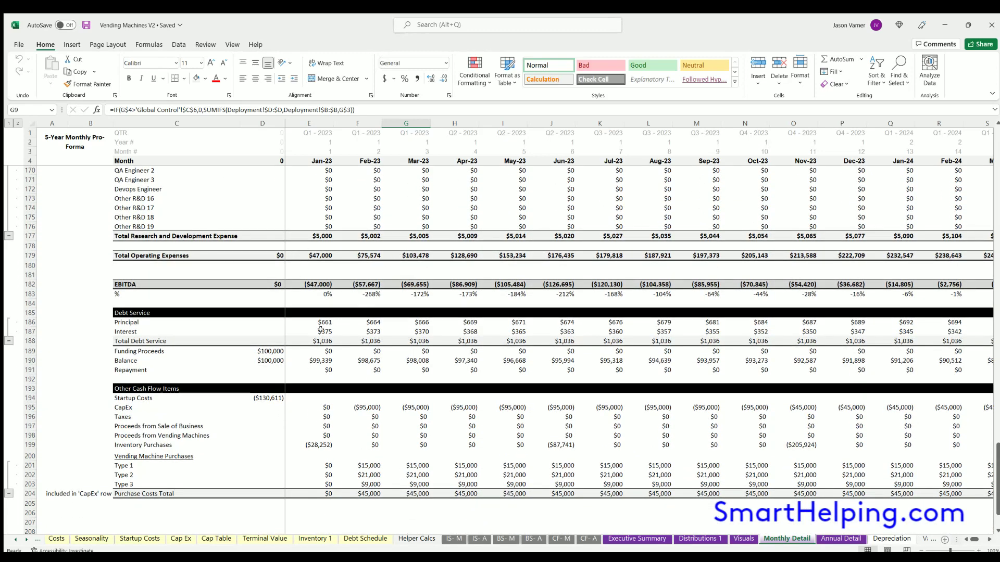
scroll(318, 393, down, 4)
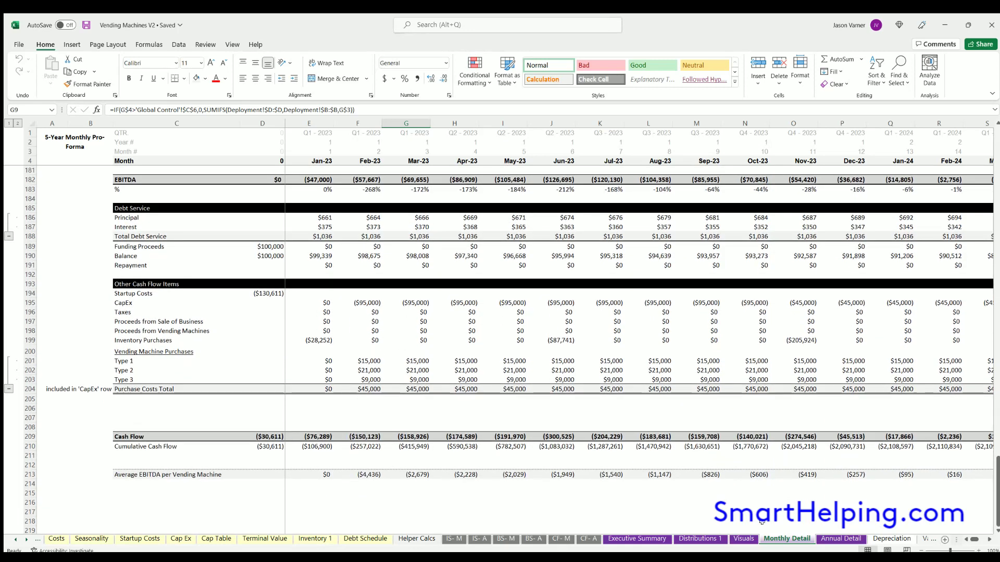
scroll(356, 408, up, 20)
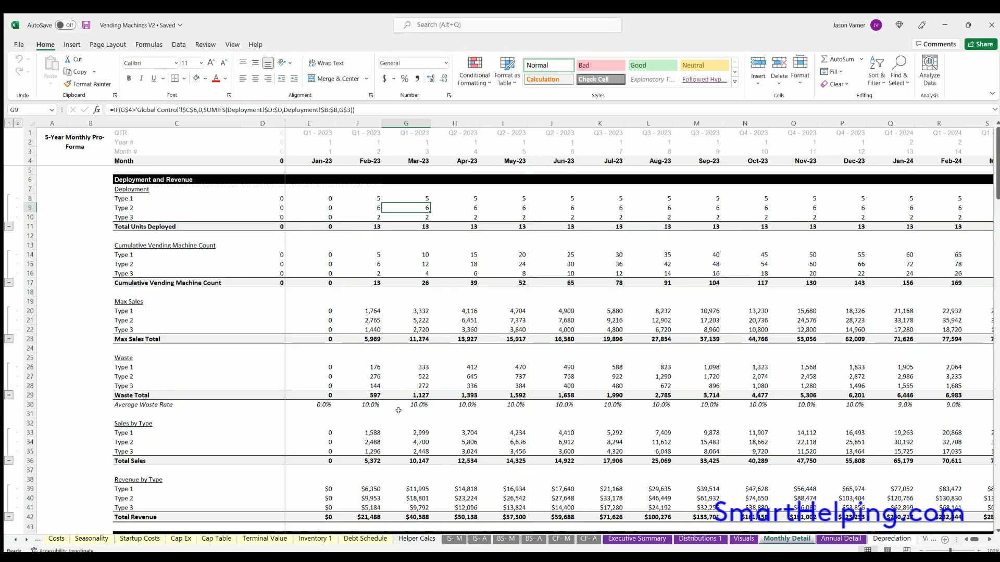
click(838, 539)
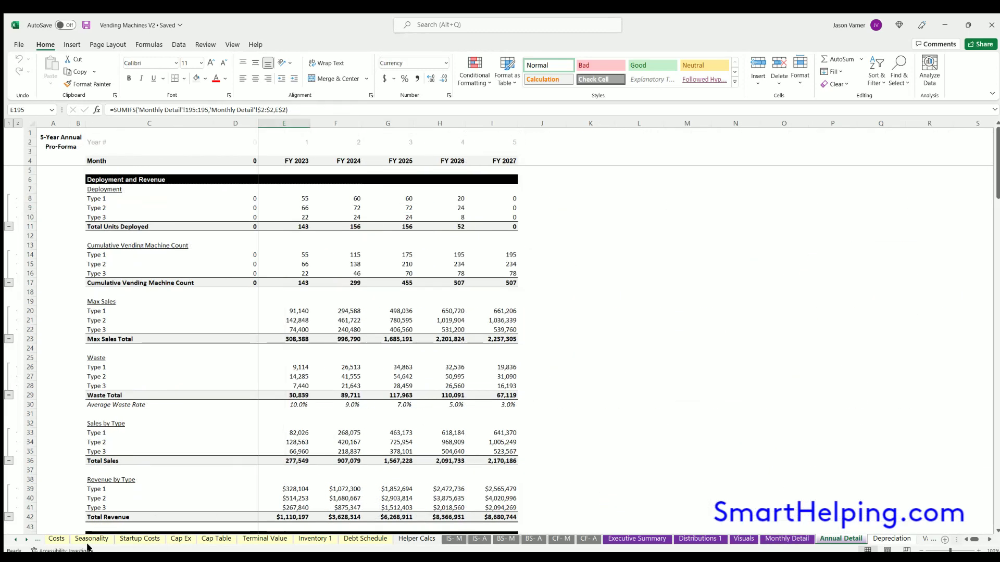
Return to Global Control and review the Main Project Assumptions and the all-zero Check Summary
click(15, 539)
click(15, 539)
click(15, 540)
click(15, 539)
click(96, 539)
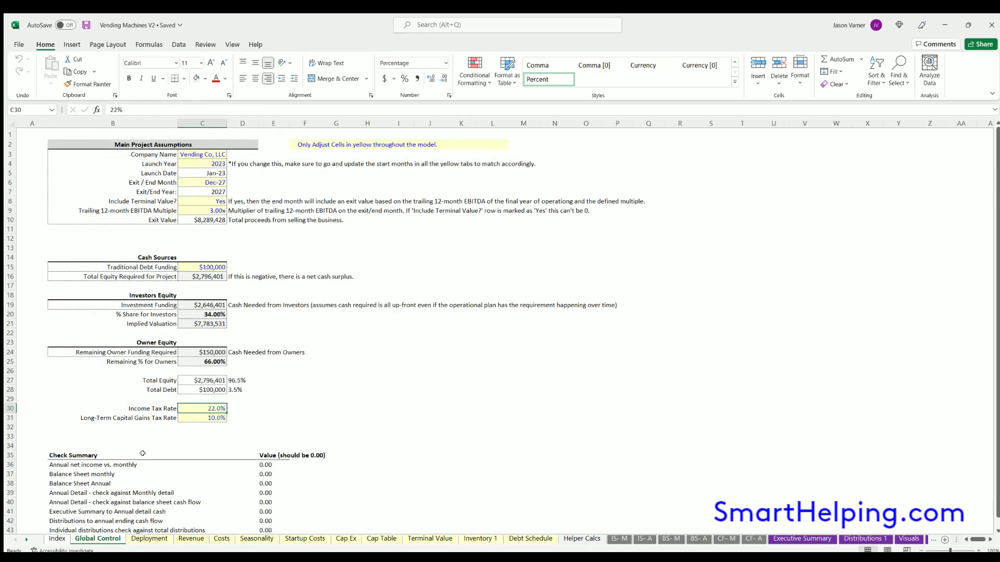
click(473, 426)
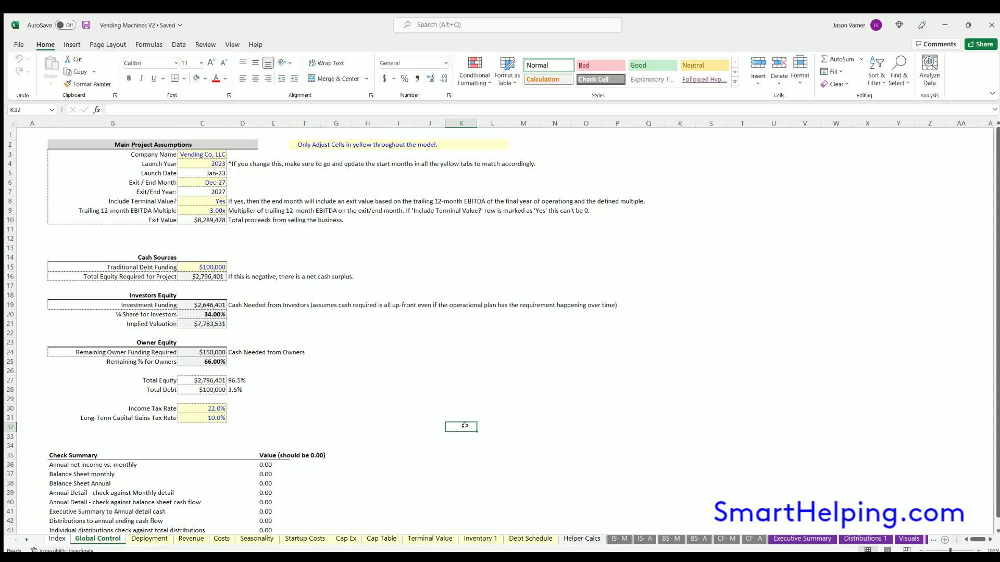
click(492, 425)
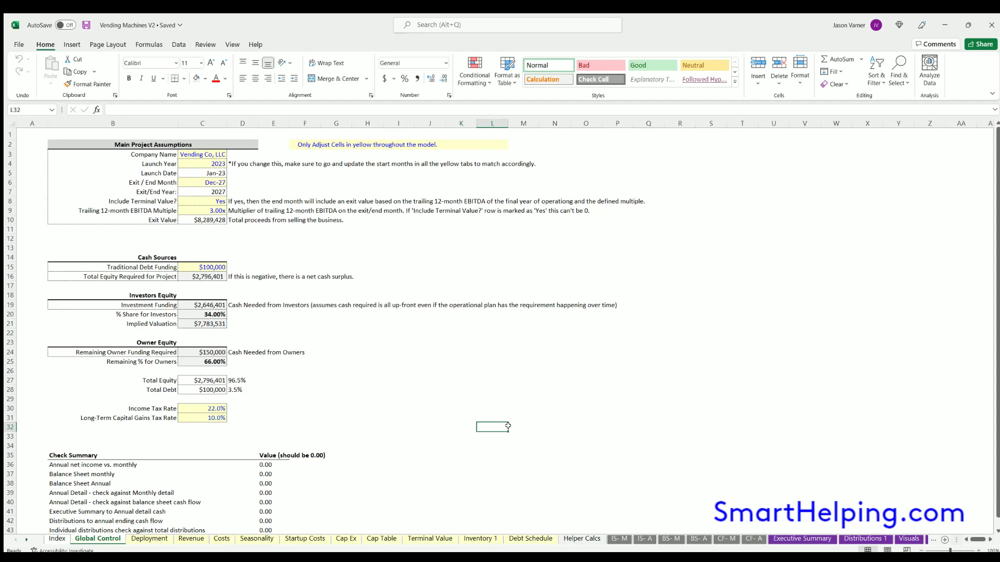
click(338, 451)
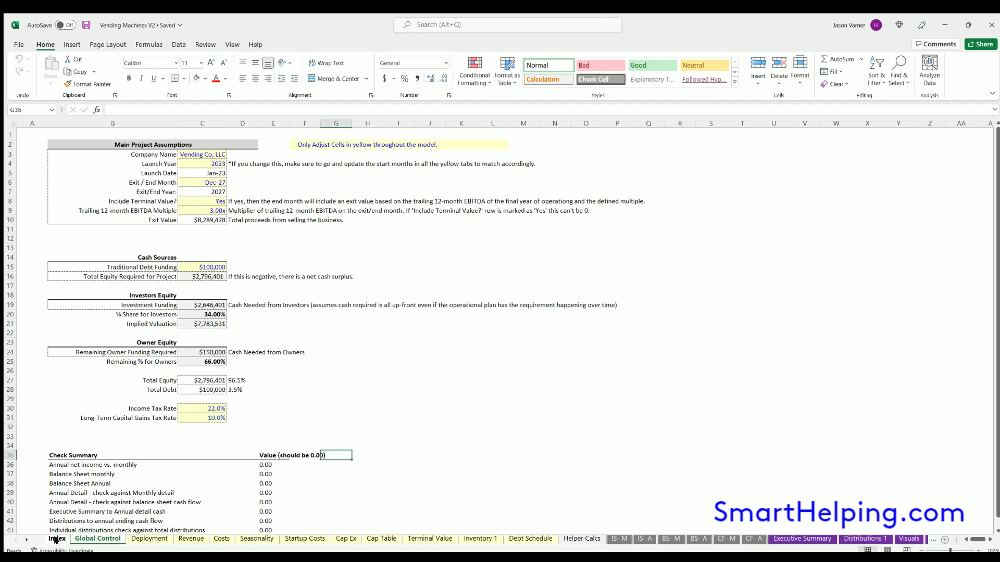